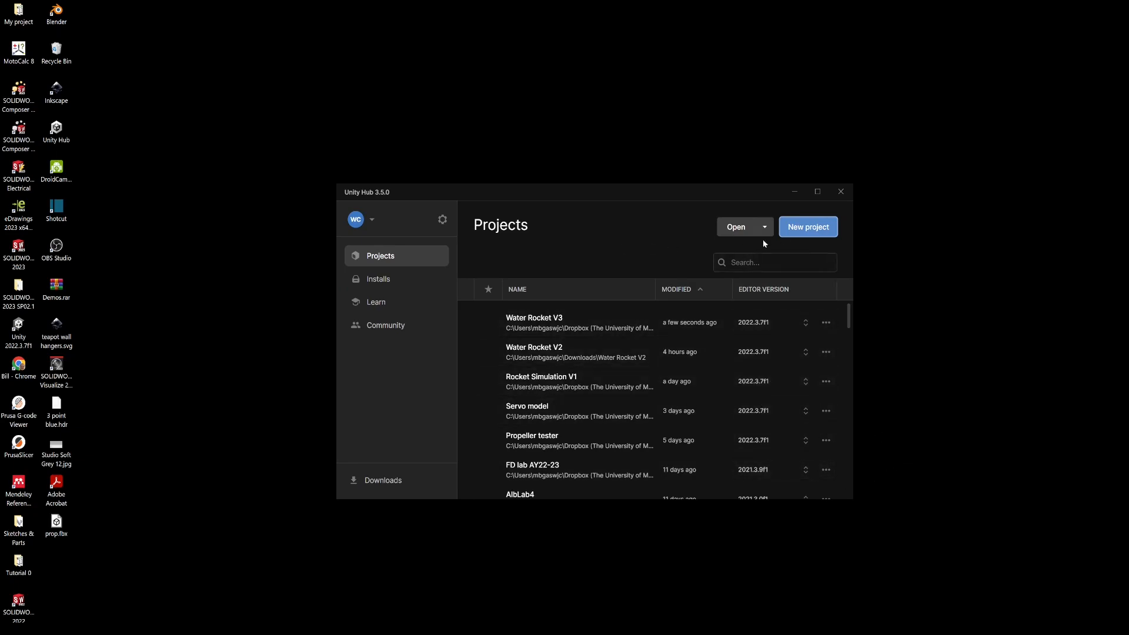
Start a new 3D project and set its location to the Work folder inside the Dropbox My Documents folder
{"action": "left_click", "coordinate": [806, 229]}
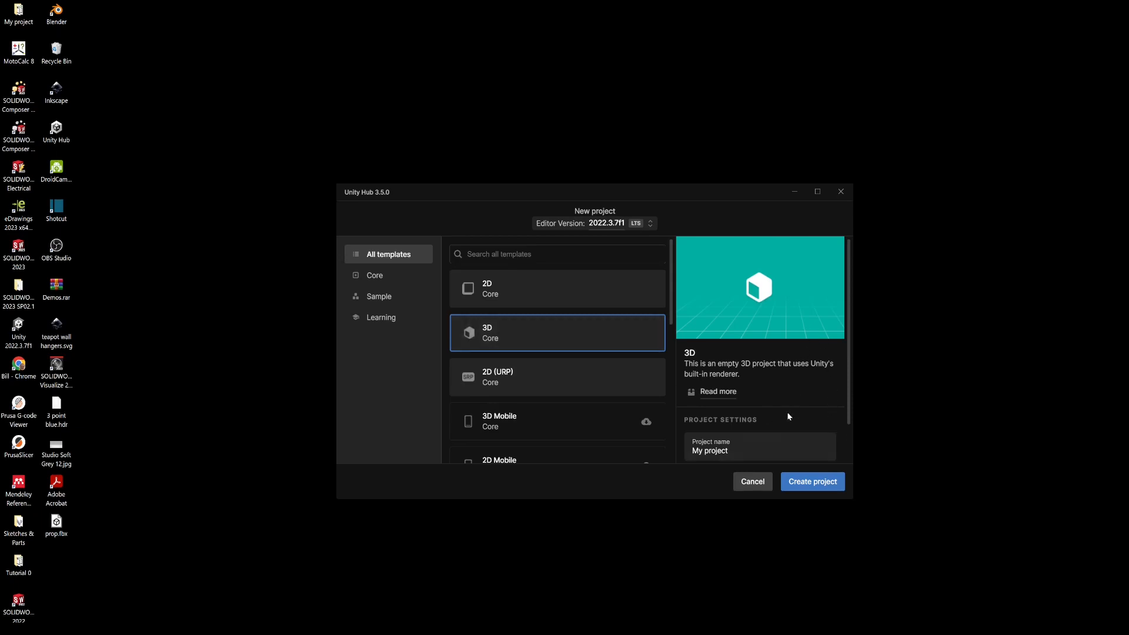
{"action": "scroll", "coordinate": [802, 398], "scroll_direction": "down", "scroll_amount": 1}
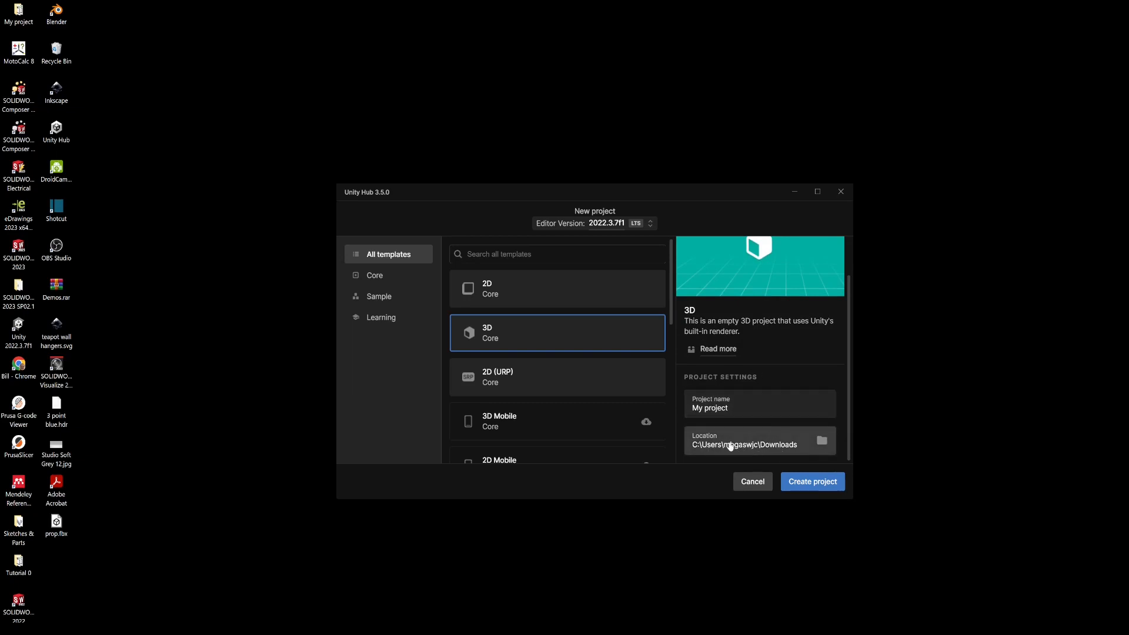
{"action": "left_click", "coordinate": [822, 444]}
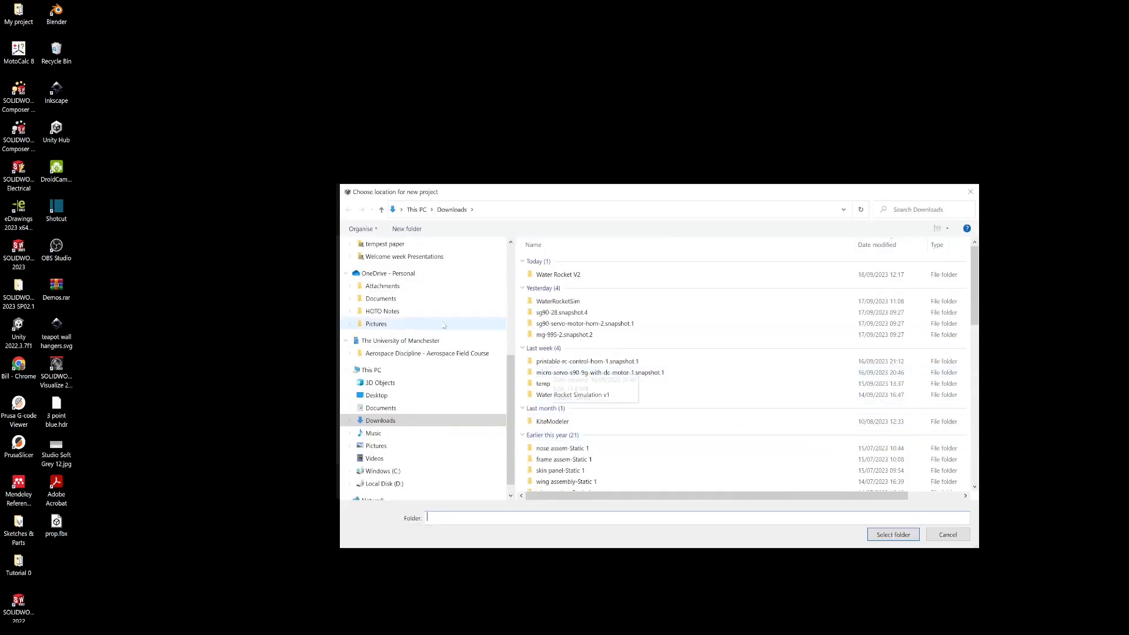
{"action": "scroll", "coordinate": [382, 296], "scroll_direction": "up", "scroll_amount": 2}
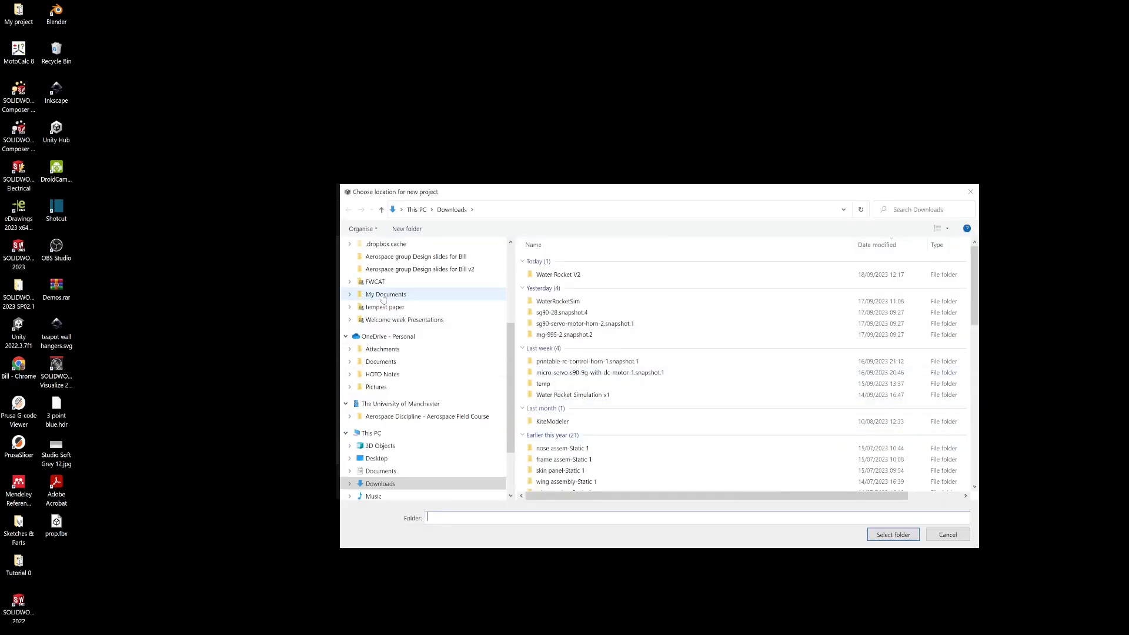
{"action": "left_click", "coordinate": [383, 295]}
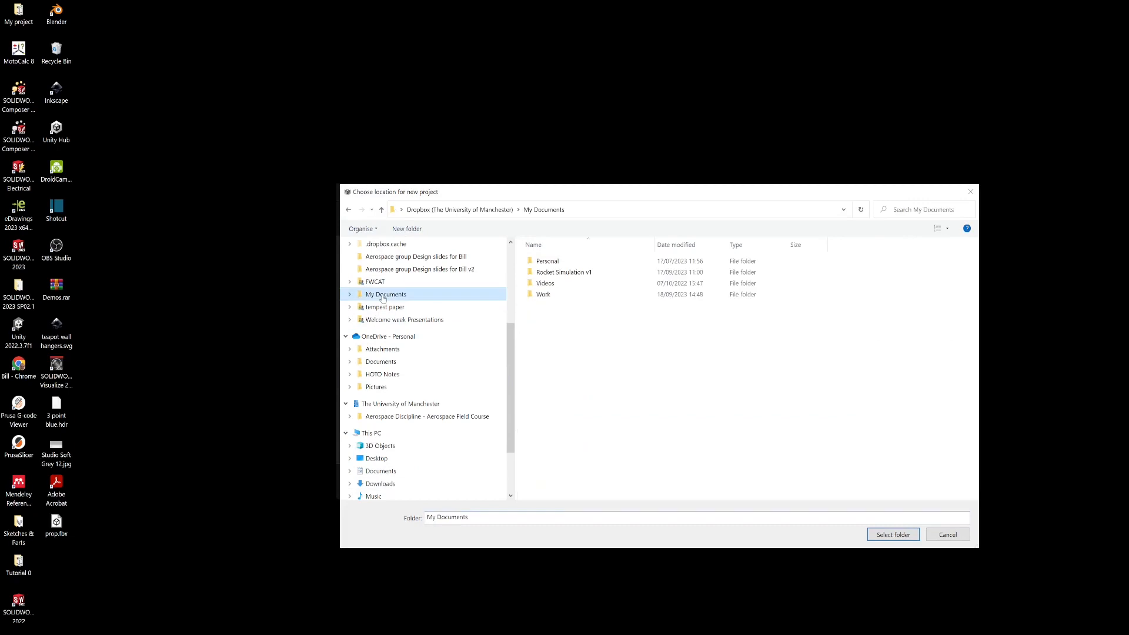
{"action": "left_click", "coordinate": [541, 298]}
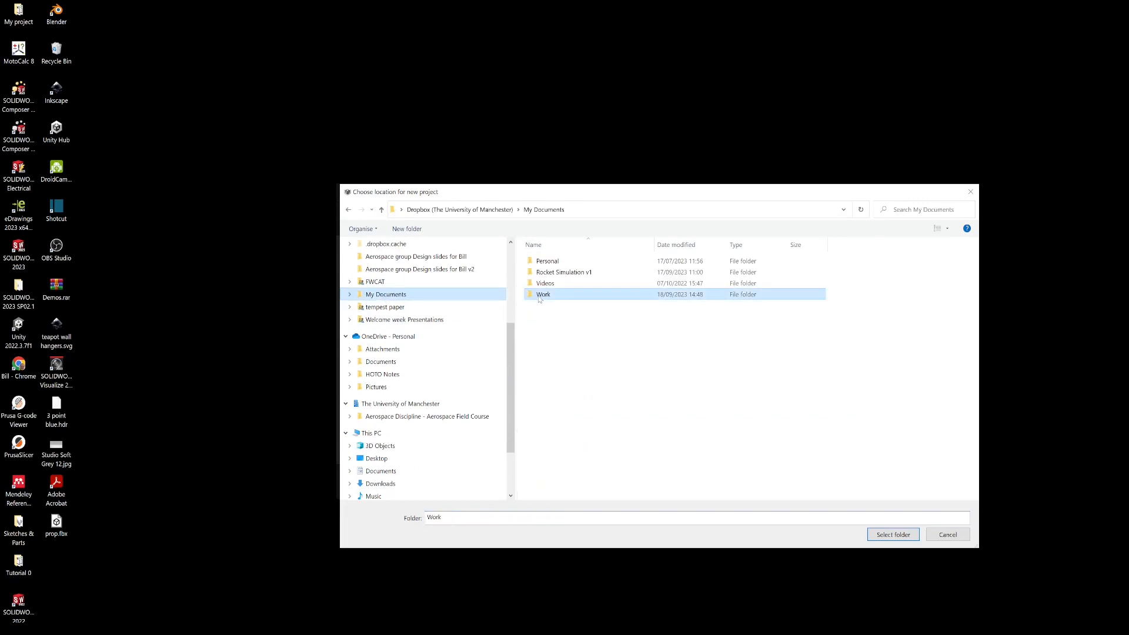
{"action": "left_click", "coordinate": [893, 535]}
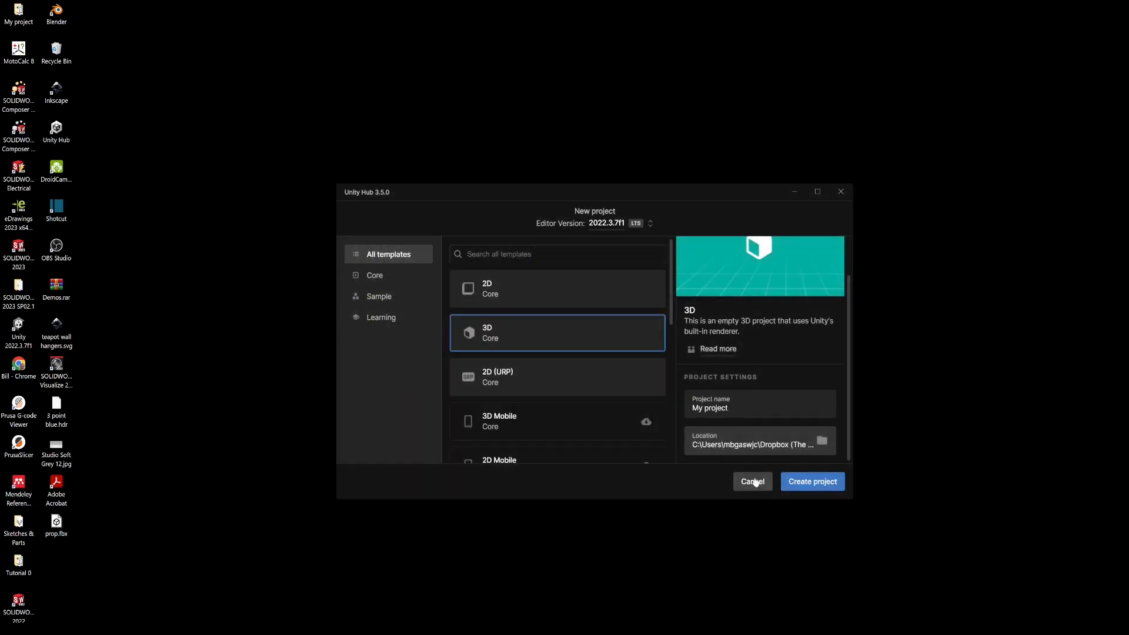
Name the project Rocket Simulation V1 and create it
{"action": "left_click_drag", "start_coordinate": [738, 408], "coordinate": [667, 417]}
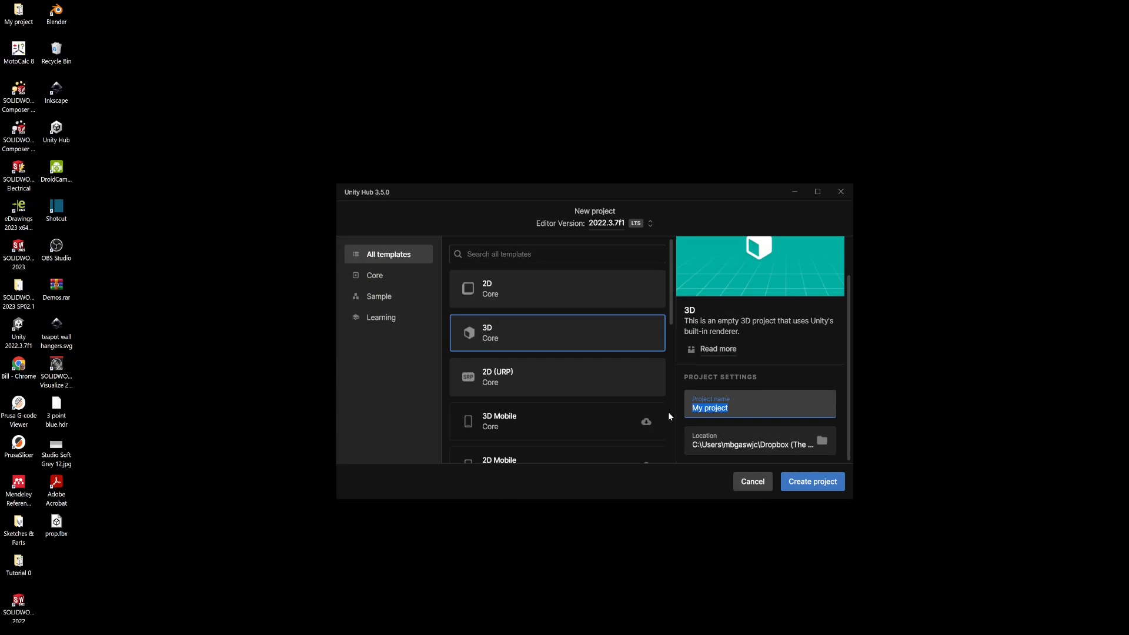
{"action": "type", "text": "Rocket Simulation V1"}
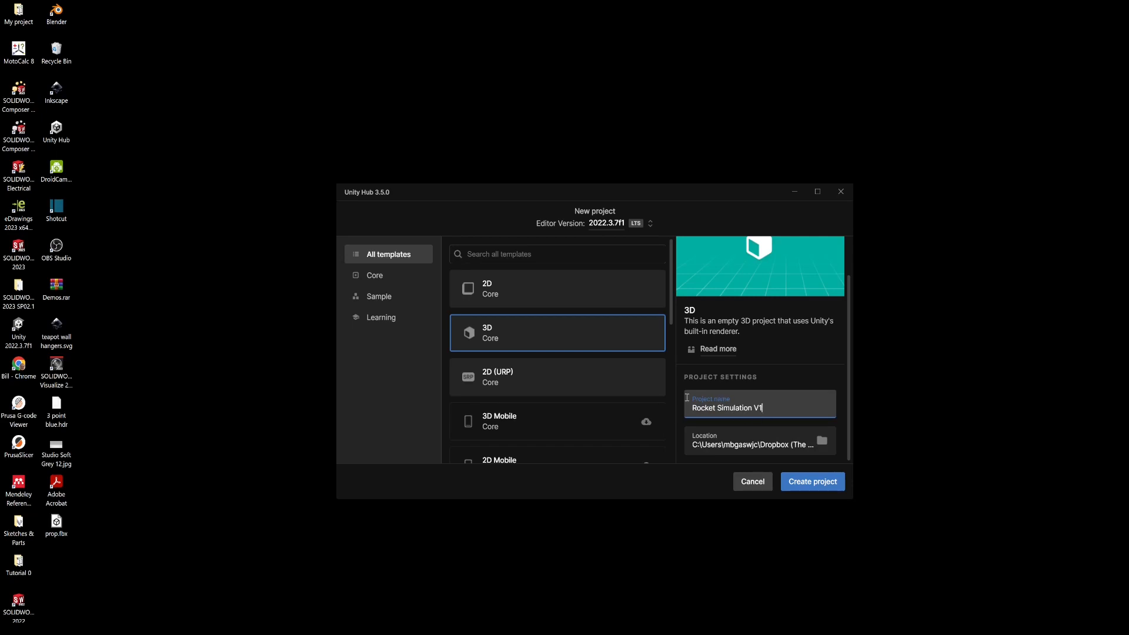
{"action": "left_click", "coordinate": [822, 488]}
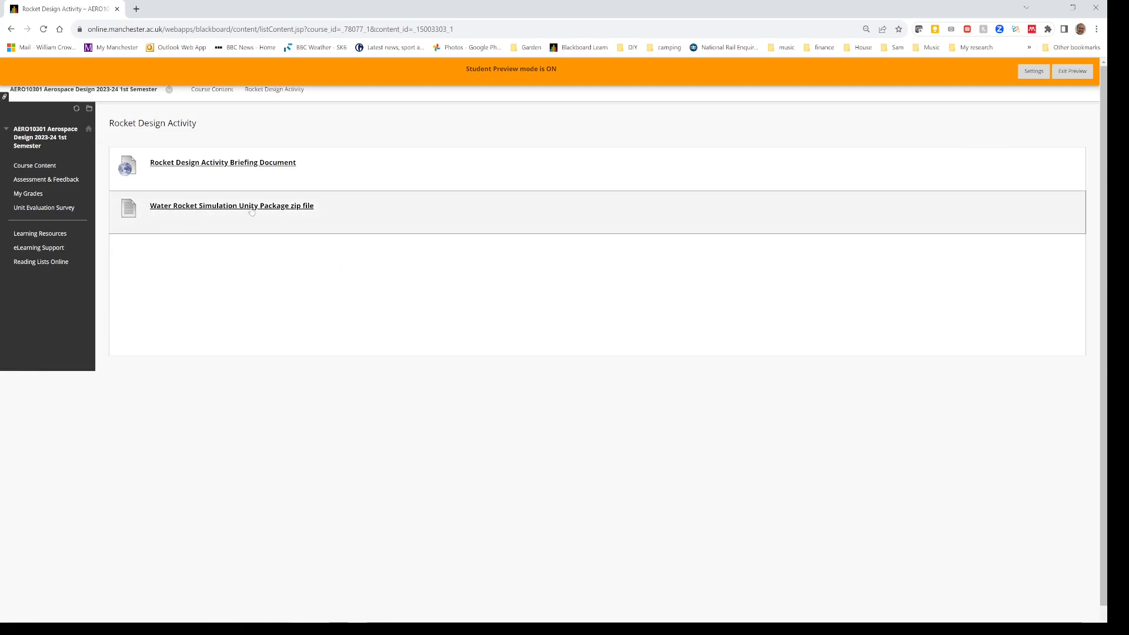
From the course page in Chrome, download the Water Rocket Simulation Unity Package zip file into the Work/Rocket Simulation V1 project folder
{"action": "left_click", "coordinate": [211, 206]}
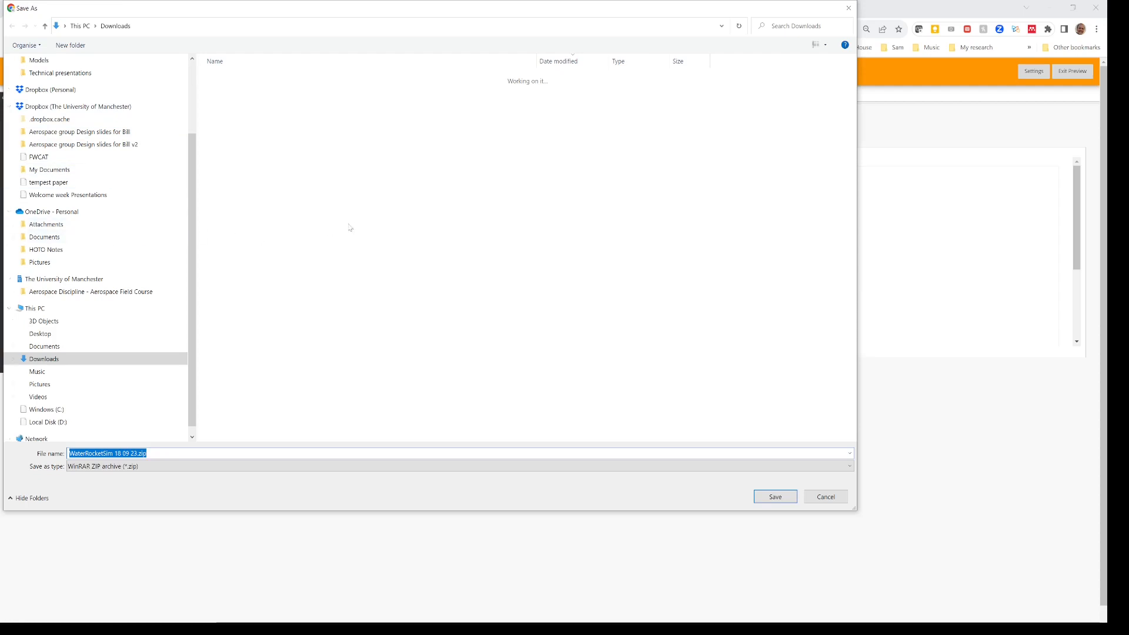
{"action": "scroll", "coordinate": [101, 197], "scroll_direction": "up", "scroll_amount": 3}
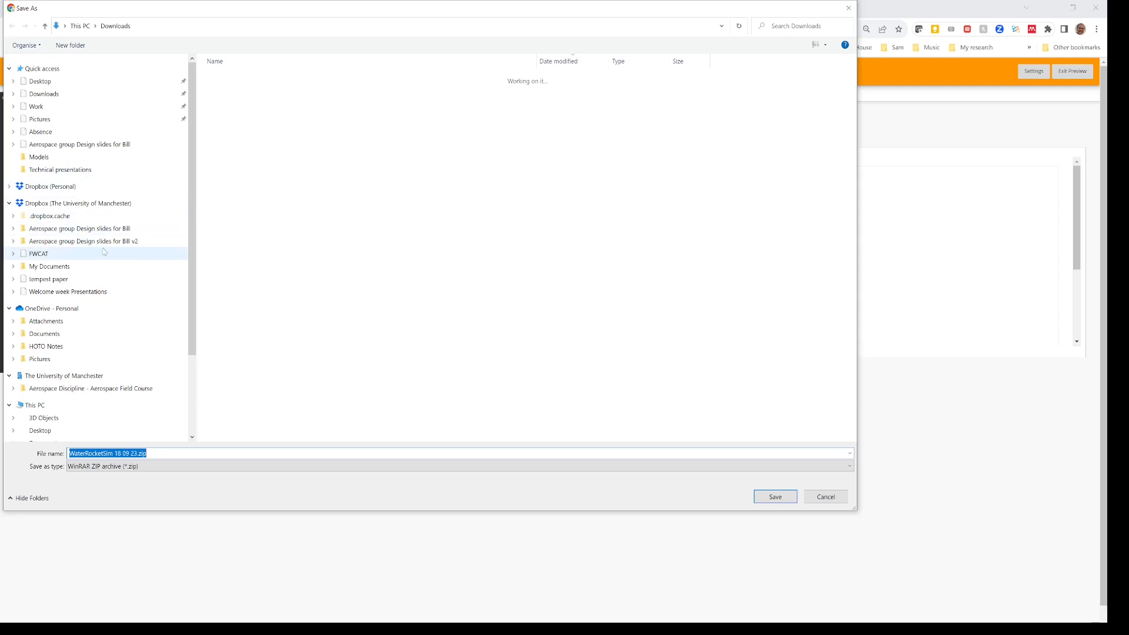
{"action": "left_click", "coordinate": [56, 268]}
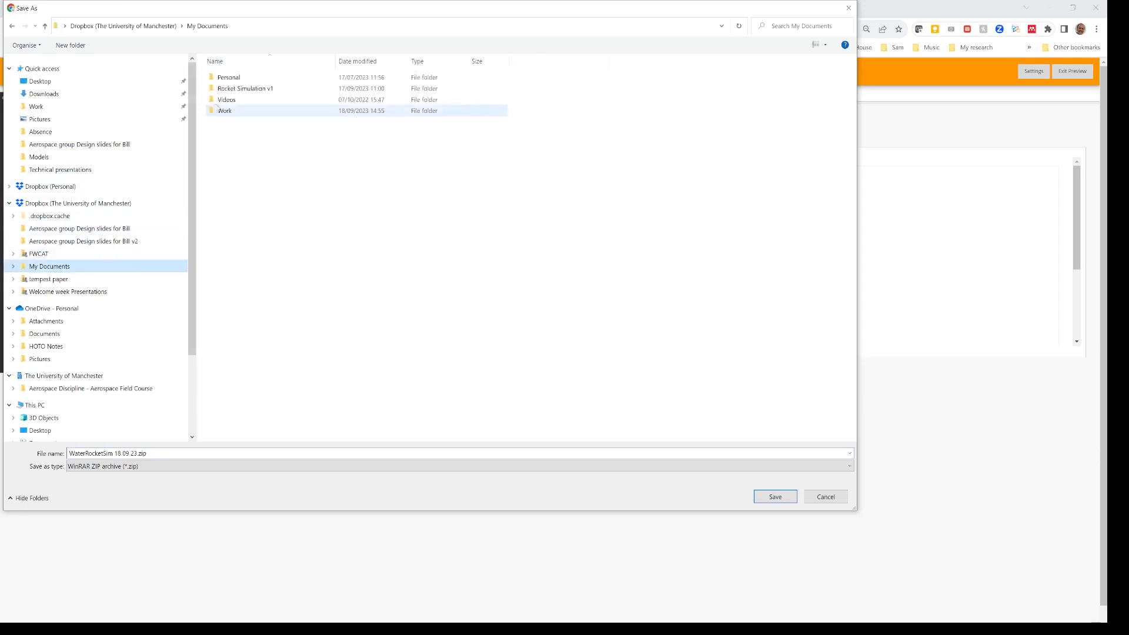
{"action": "double_click", "coordinate": [224, 112]}
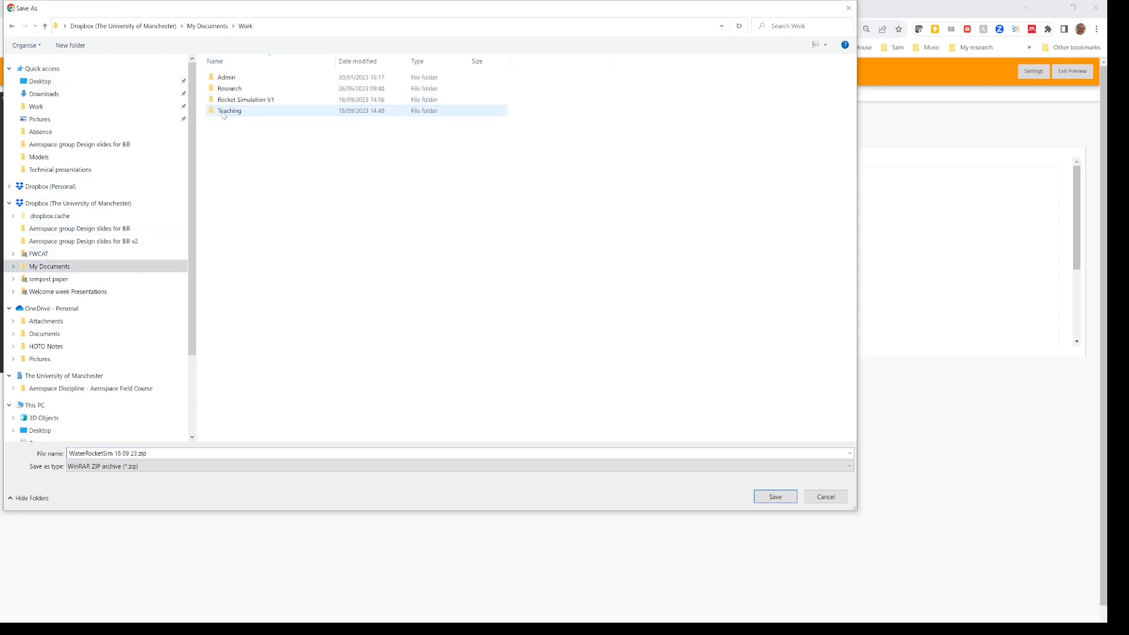
{"action": "double_click", "coordinate": [234, 100]}
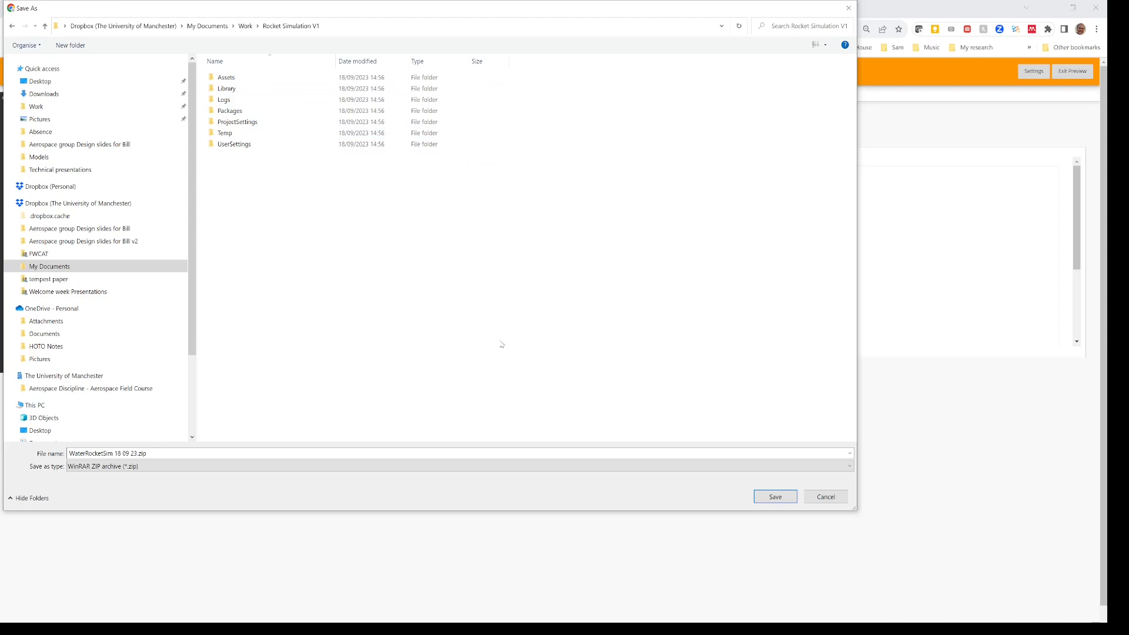
{"action": "left_click", "coordinate": [775, 498]}
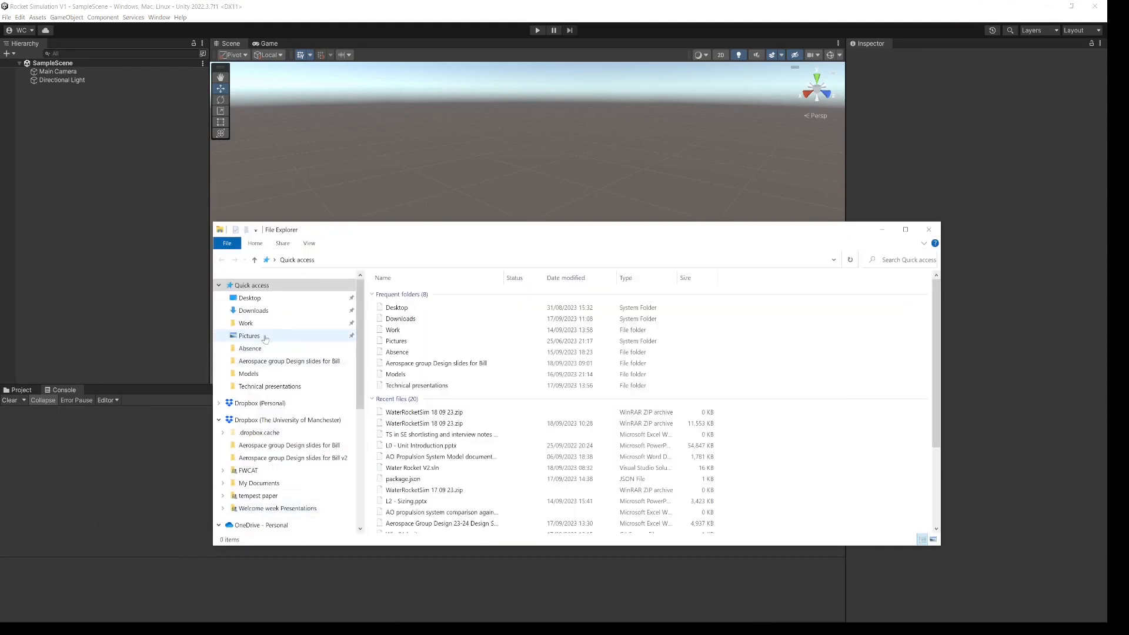
In File Explorer, go to the Work/Rocket Simulation V1 folder and open the archive WaterRocketSim 18 09 23.zip
{"action": "left_click", "coordinate": [246, 323]}
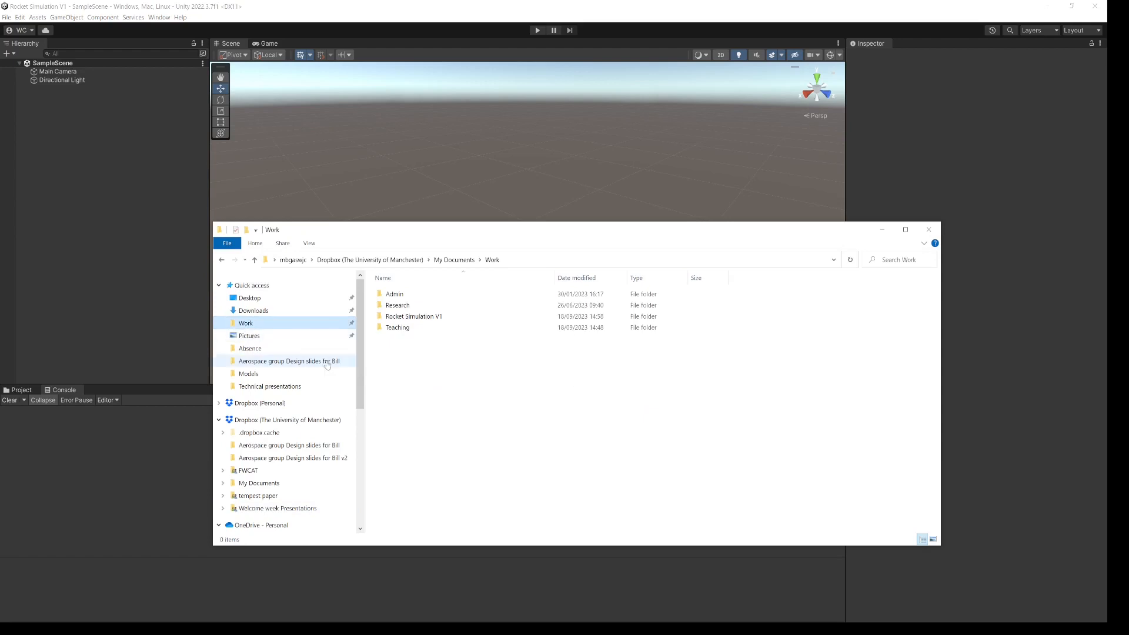
{"action": "left_click", "coordinate": [419, 318]}
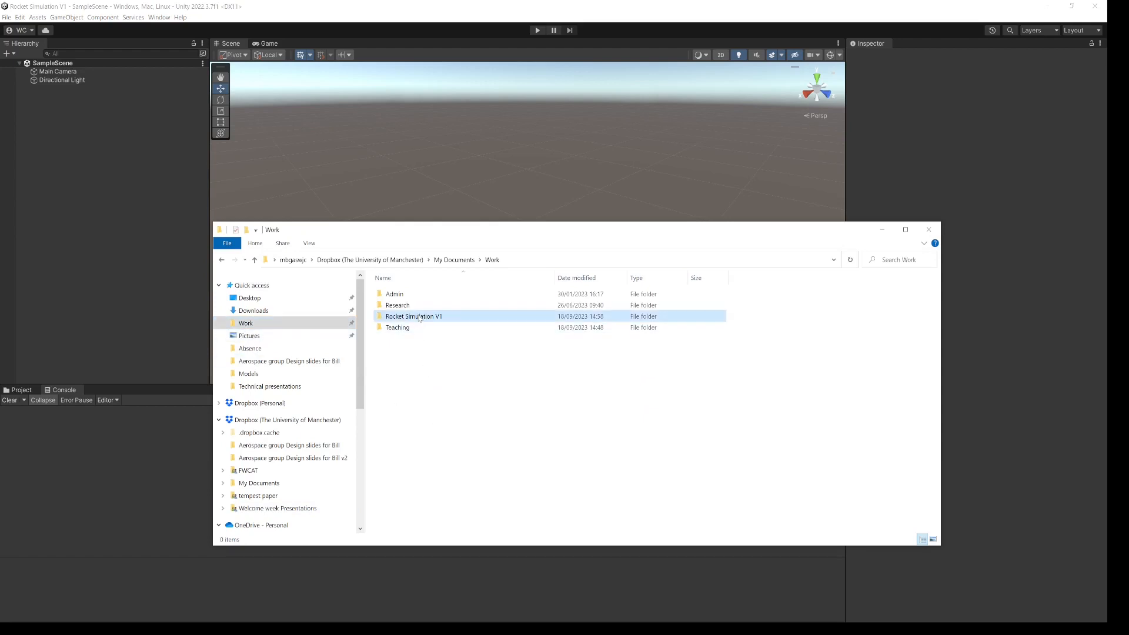
{"action": "double_click", "coordinate": [420, 318]}
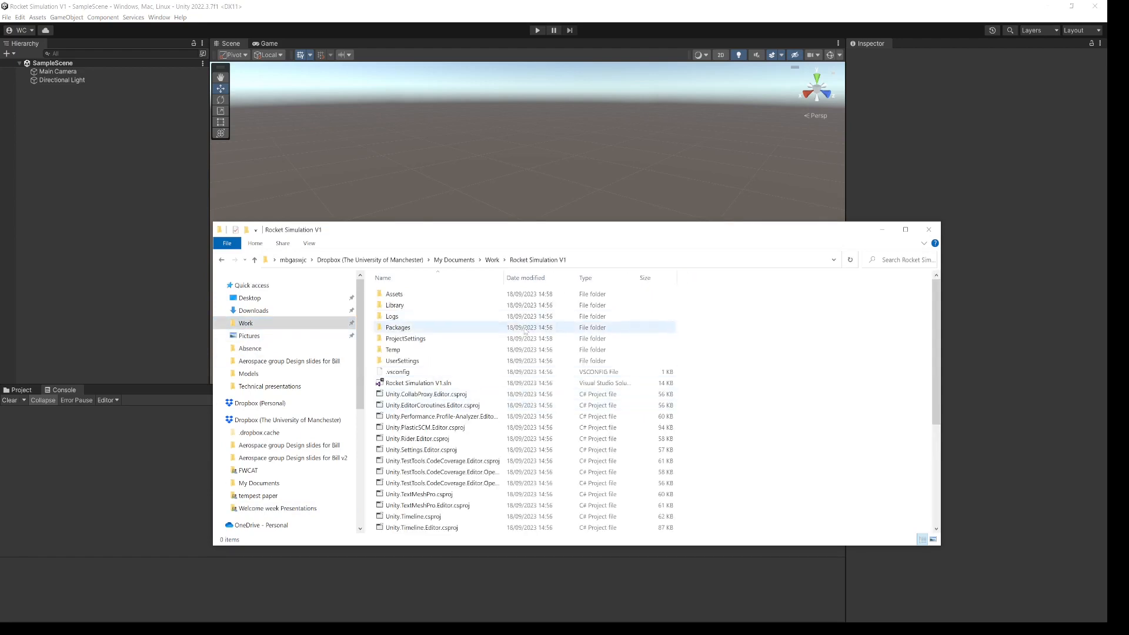
{"action": "scroll", "coordinate": [483, 387], "scroll_direction": "down", "scroll_amount": 4}
{"action": "scroll", "coordinate": [483, 387], "scroll_direction": "down", "scroll_amount": 2}
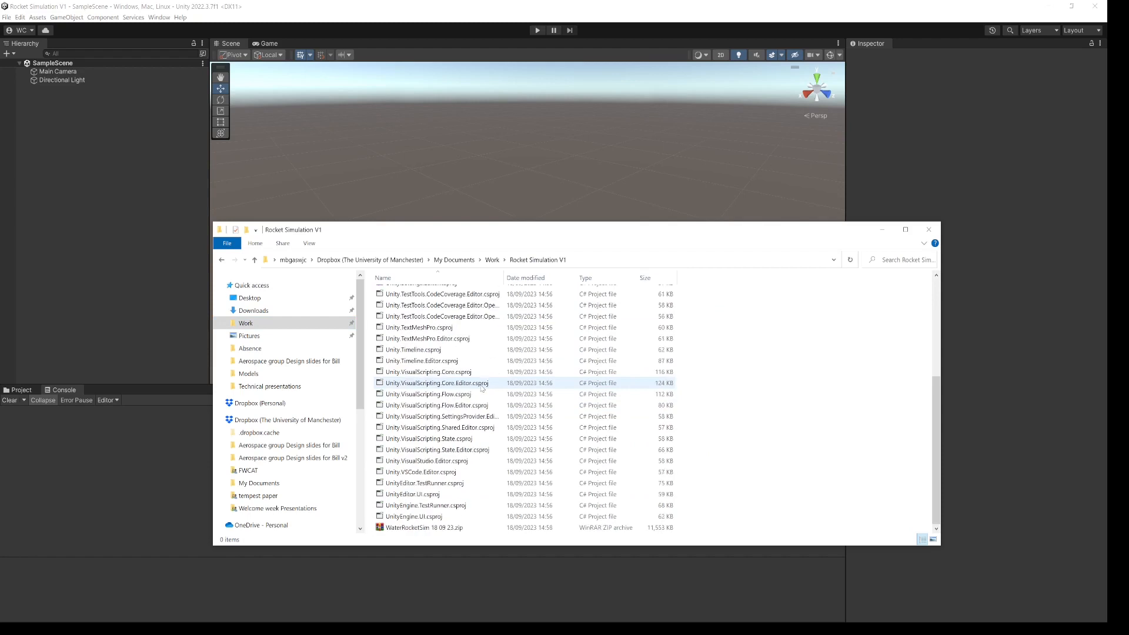
{"action": "double_click", "coordinate": [401, 530]}
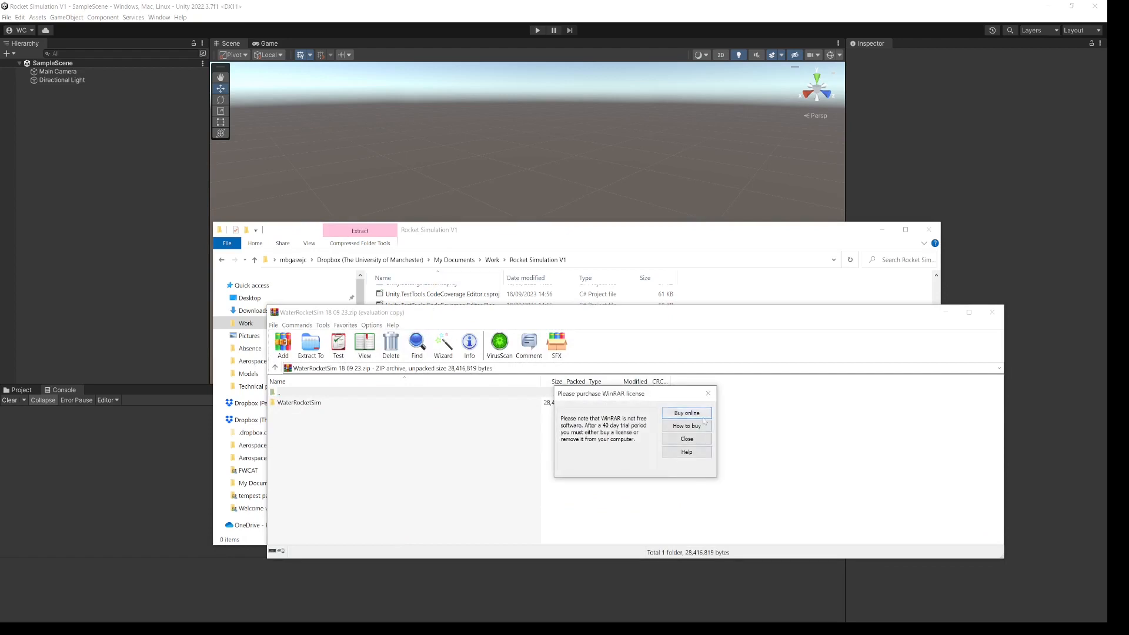
Dismiss the WinRAR licence reminder, extract the archive to the default WaterRocketSim 18 09 23 folder, and put the archive and folder windows away
{"action": "left_click", "coordinate": [687, 439]}
{"action": "left_click", "coordinate": [310, 346]}
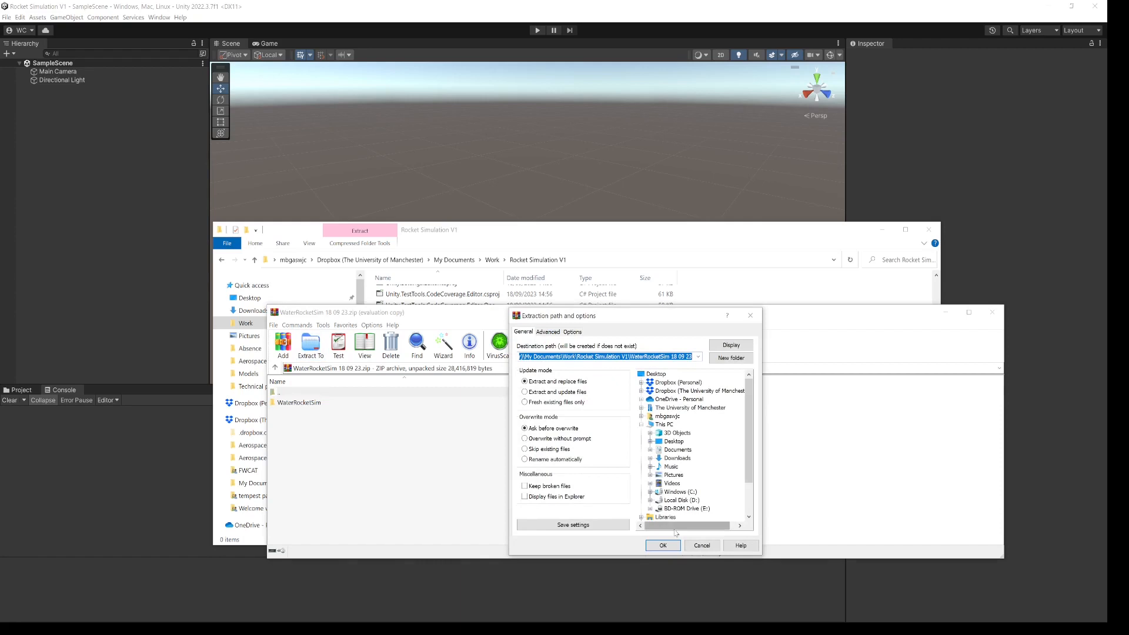
{"action": "left_click", "coordinate": [668, 547]}
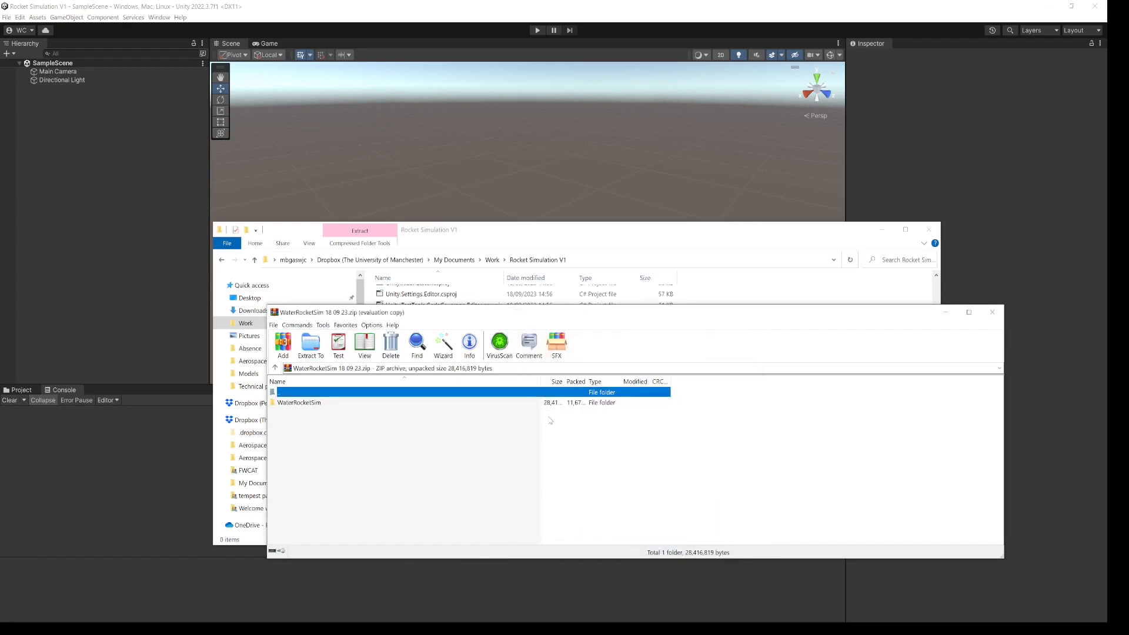
{"action": "left_click", "coordinate": [992, 313]}
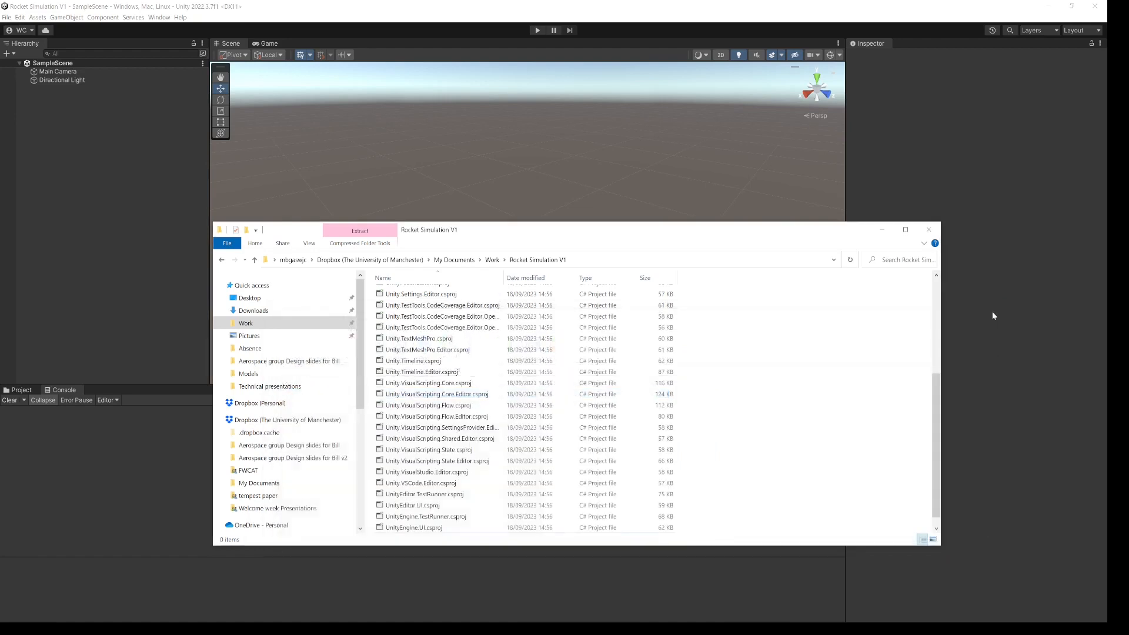
{"action": "left_click", "coordinate": [882, 229]}
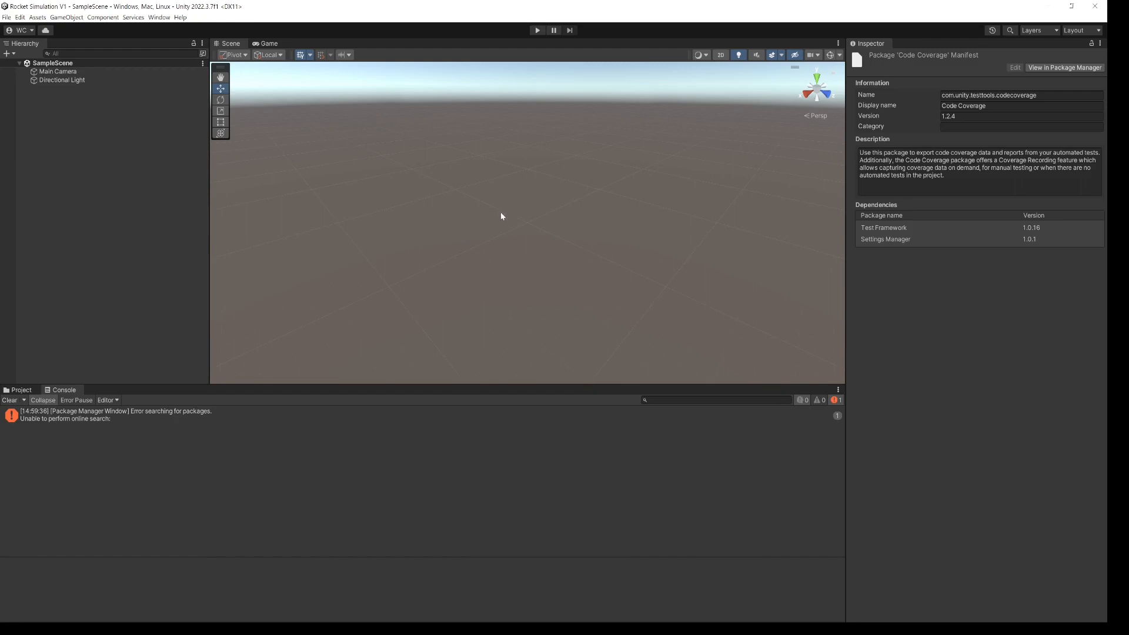
In Unity's Package Manager, add package.json from disk out of WaterRocketSim 18 09 23/WaterRocketSim and enable the new input system backends with an editor restart
{"action": "left_click", "coordinate": [160, 18]}
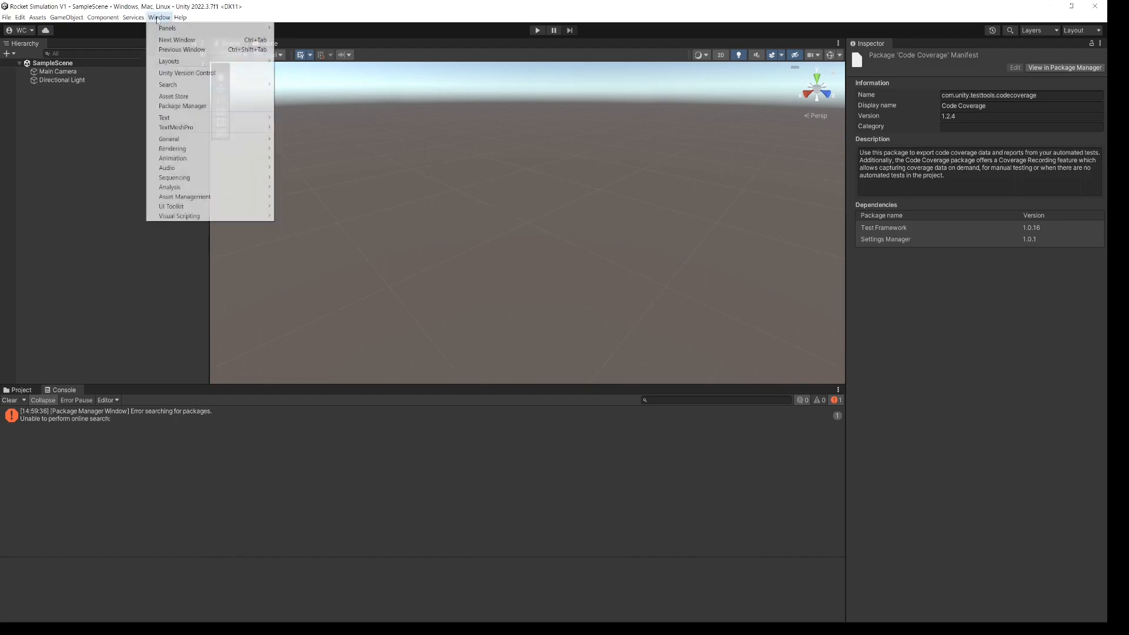
{"action": "left_click", "coordinate": [192, 109]}
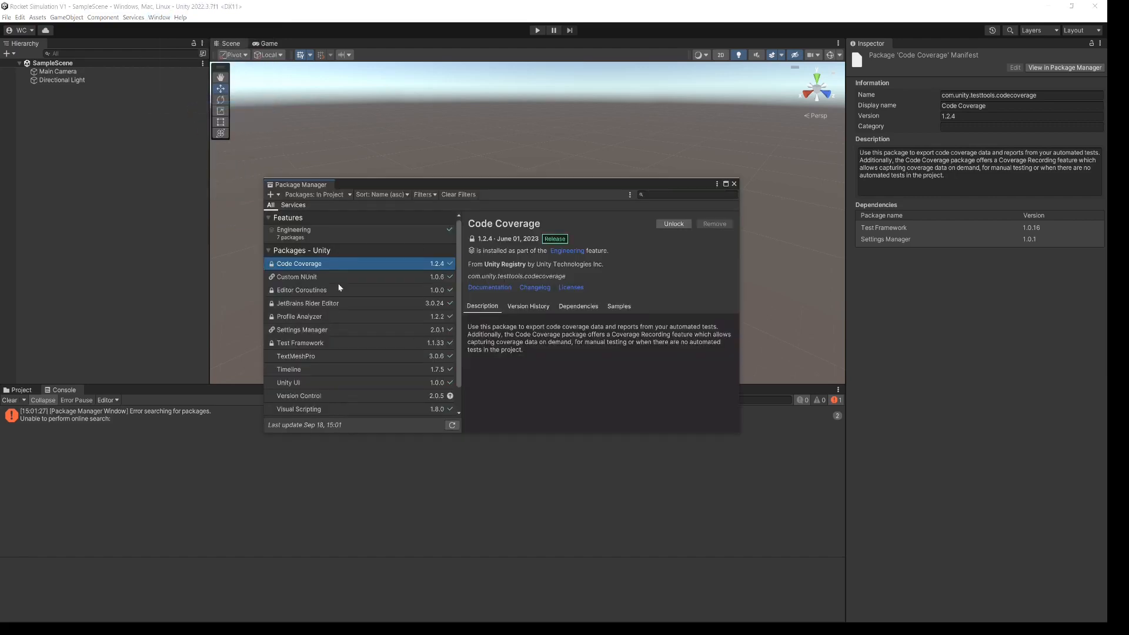
{"action": "left_click", "coordinate": [279, 195]}
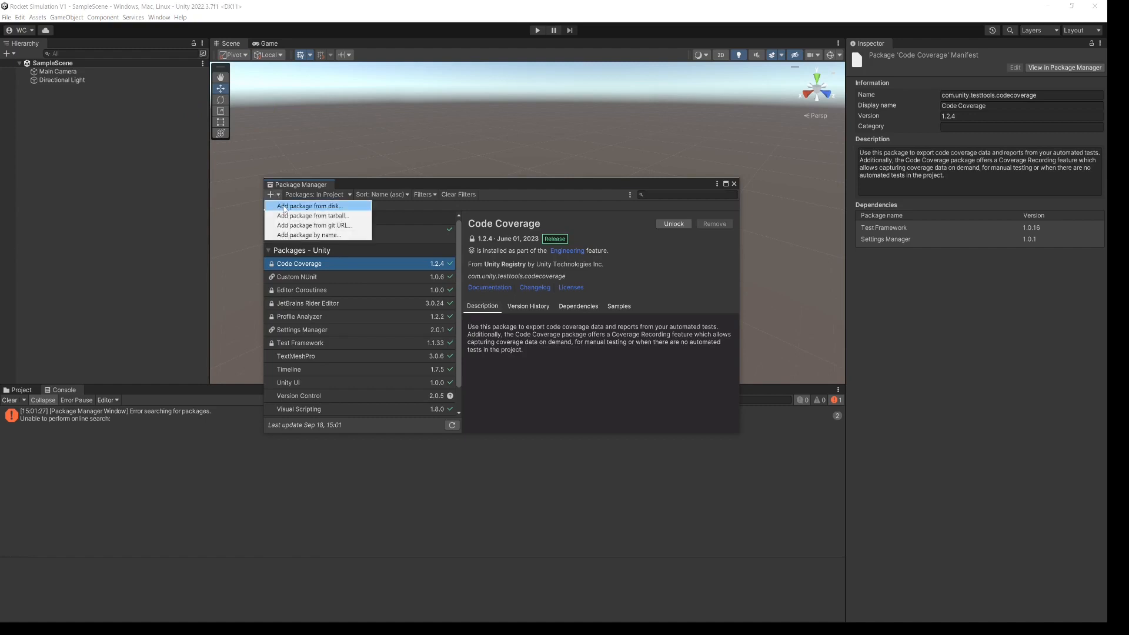
{"action": "left_click", "coordinate": [284, 207]}
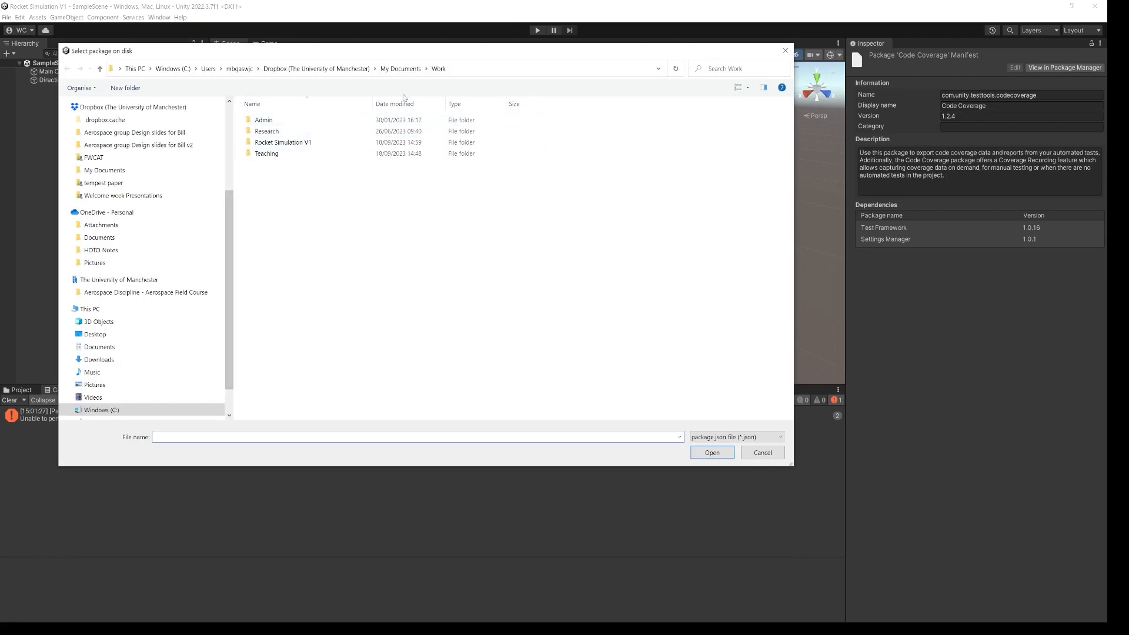
{"action": "double_click", "coordinate": [269, 143]}
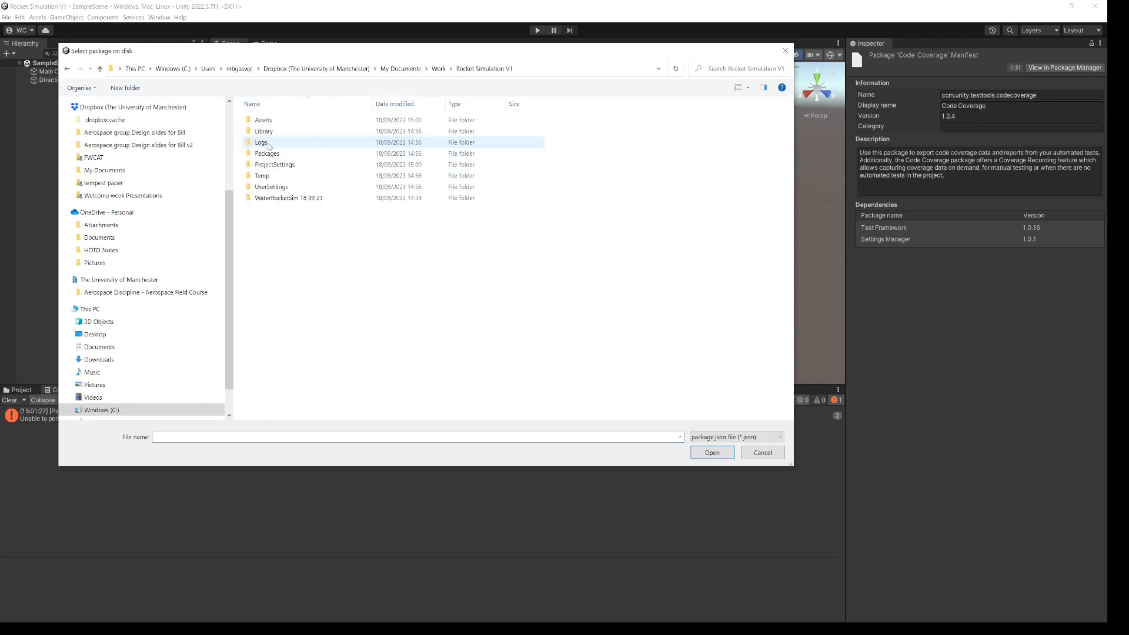
{"action": "double_click", "coordinate": [277, 199]}
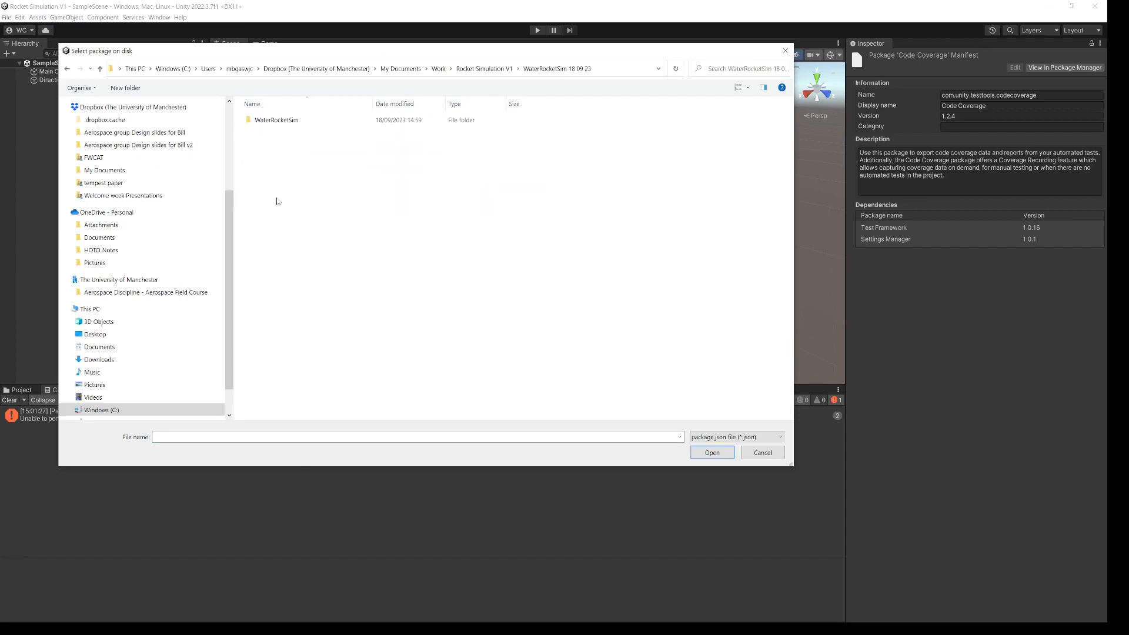
{"action": "double_click", "coordinate": [274, 122]}
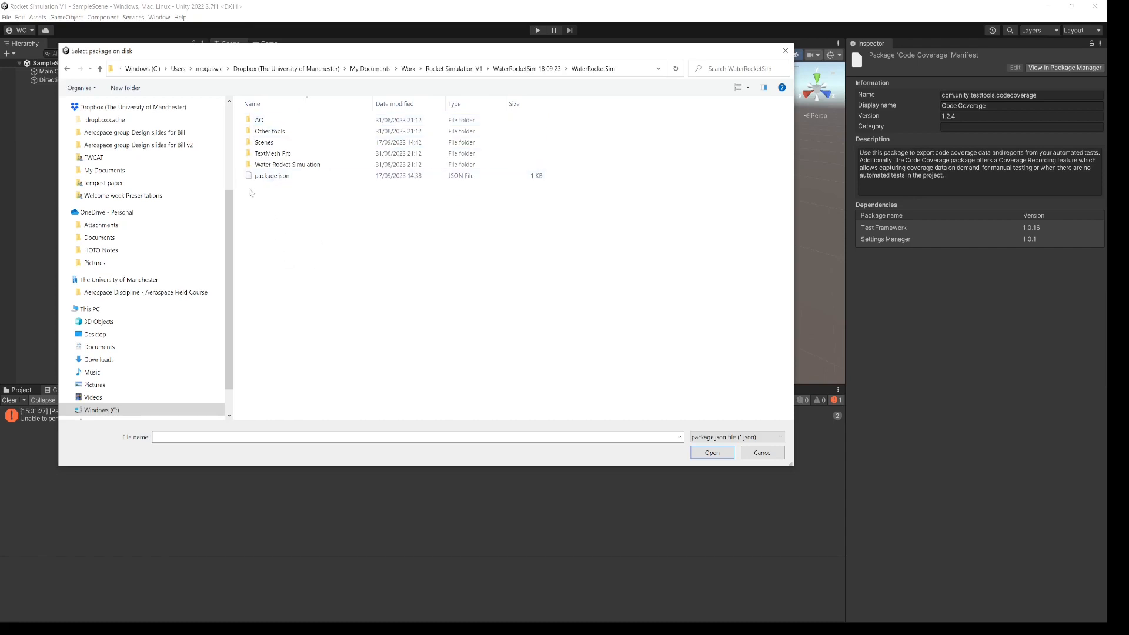
{"action": "left_click", "coordinate": [265, 178]}
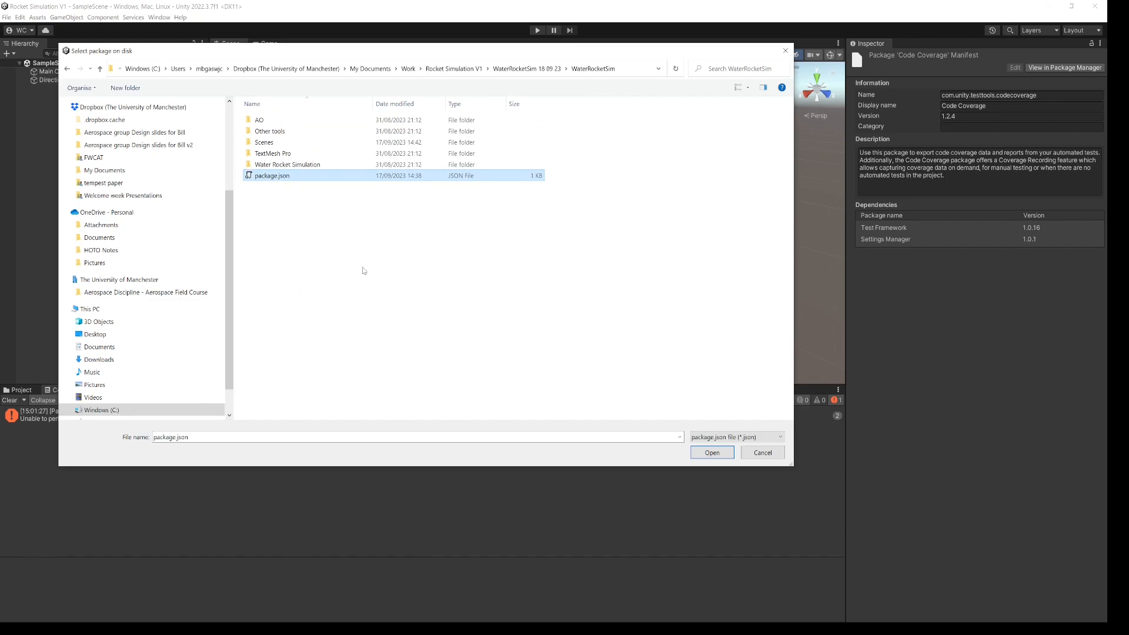
{"action": "left_click", "coordinate": [720, 453]}
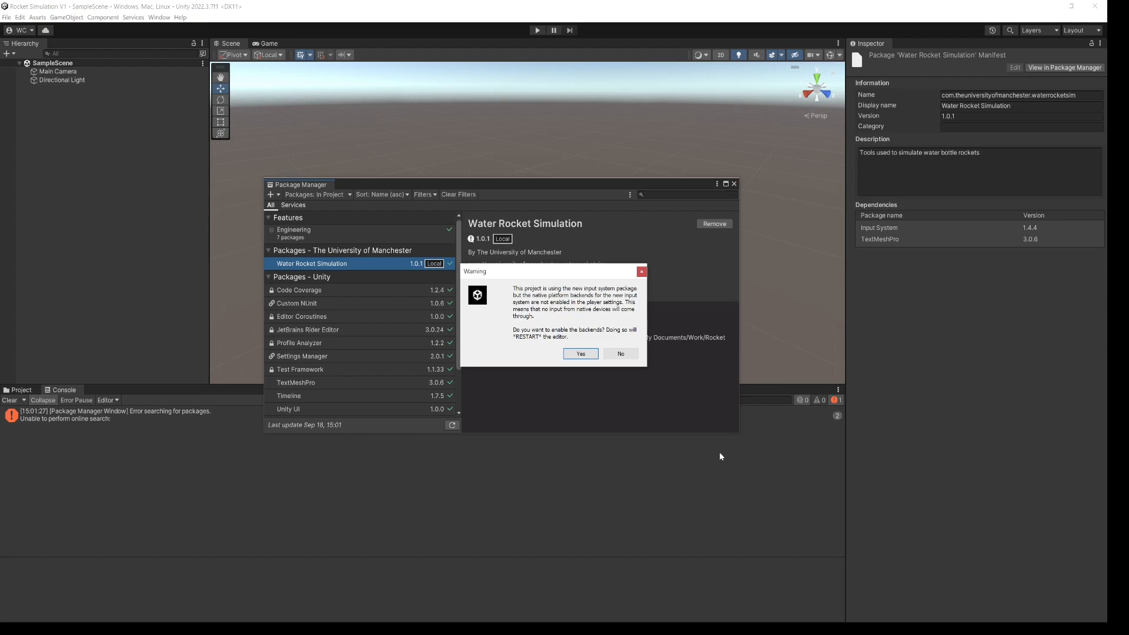
{"action": "left_click", "coordinate": [581, 354]}
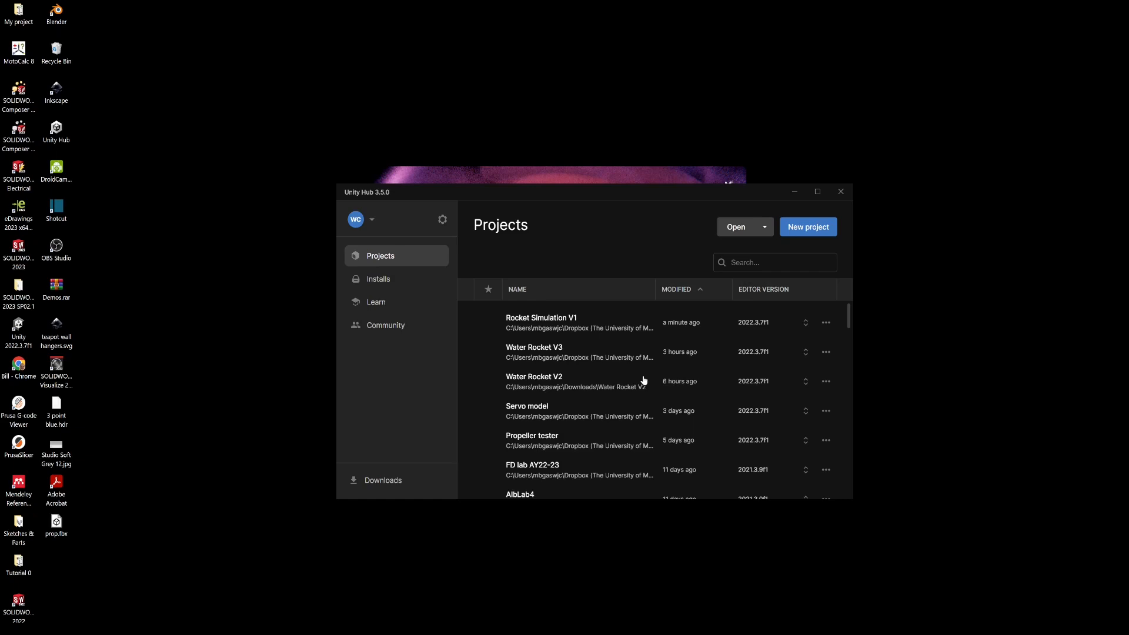
Put the Unity Hub and Package Manager windows away and clear the console messages
{"action": "left_click_drag", "start_coordinate": [557, 194], "coordinate": [598, 279]}
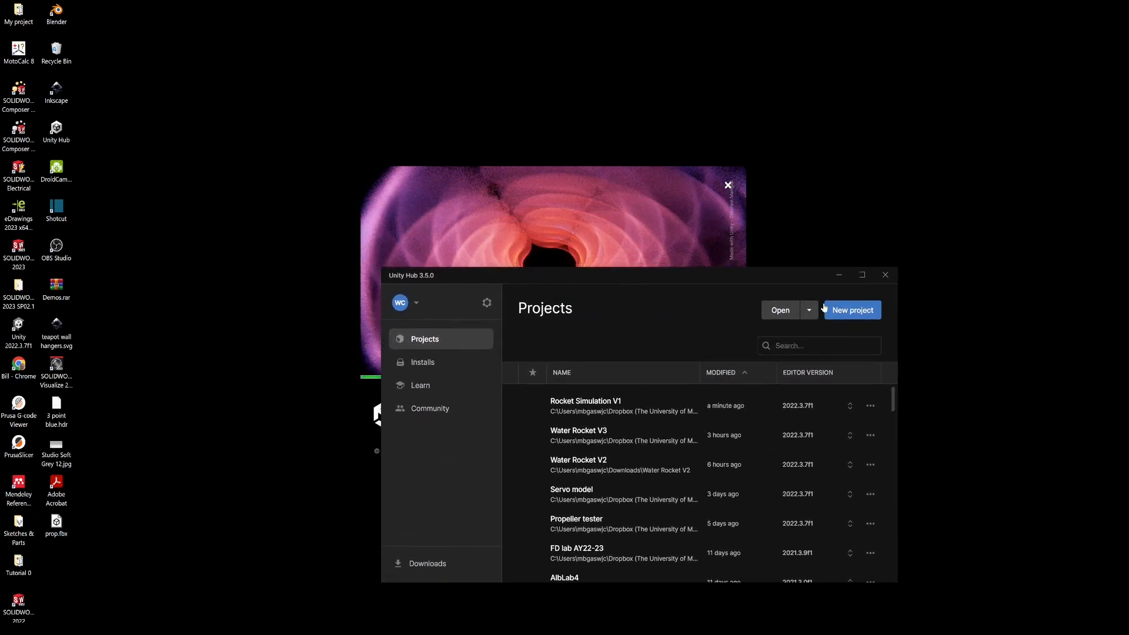
{"action": "left_click", "coordinate": [839, 275]}
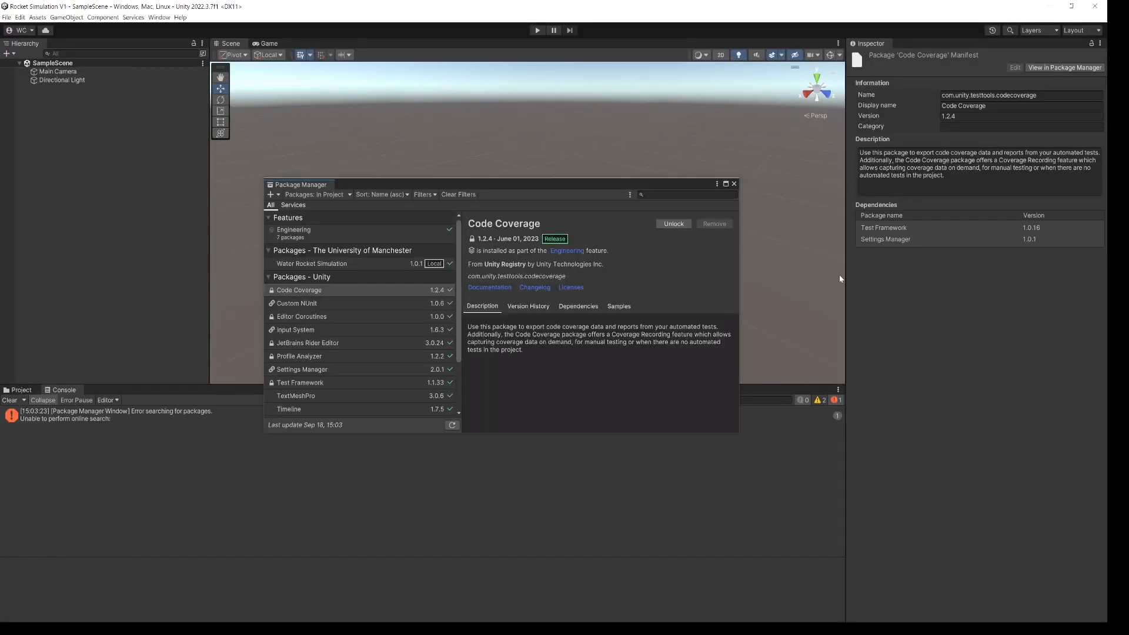
{"action": "left_click", "coordinate": [734, 184]}
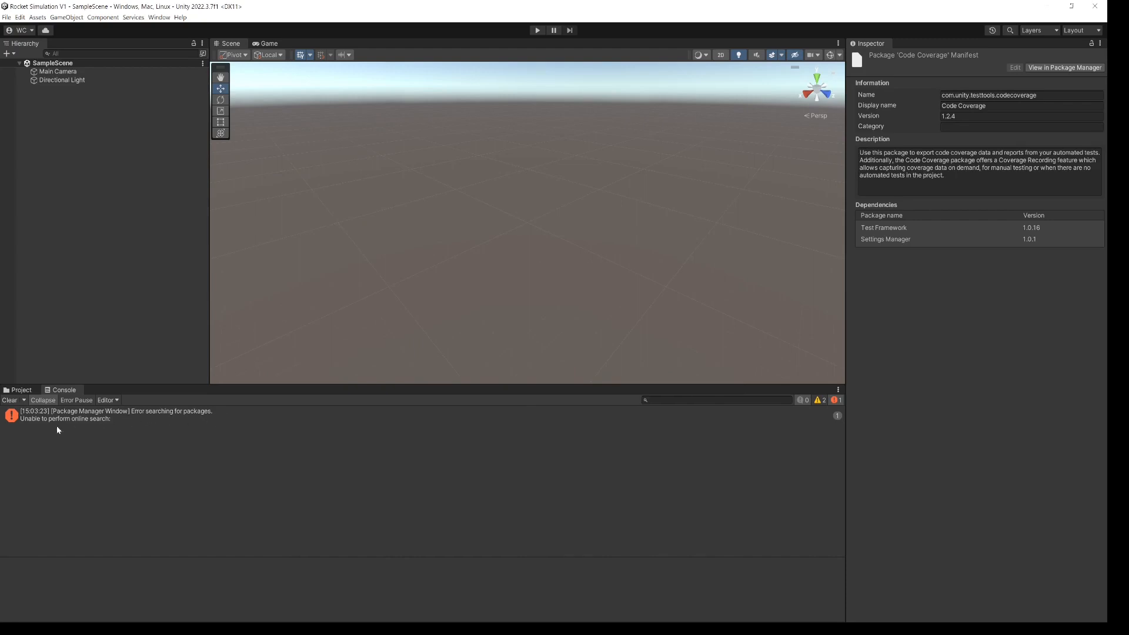
{"action": "left_click", "coordinate": [10, 401]}
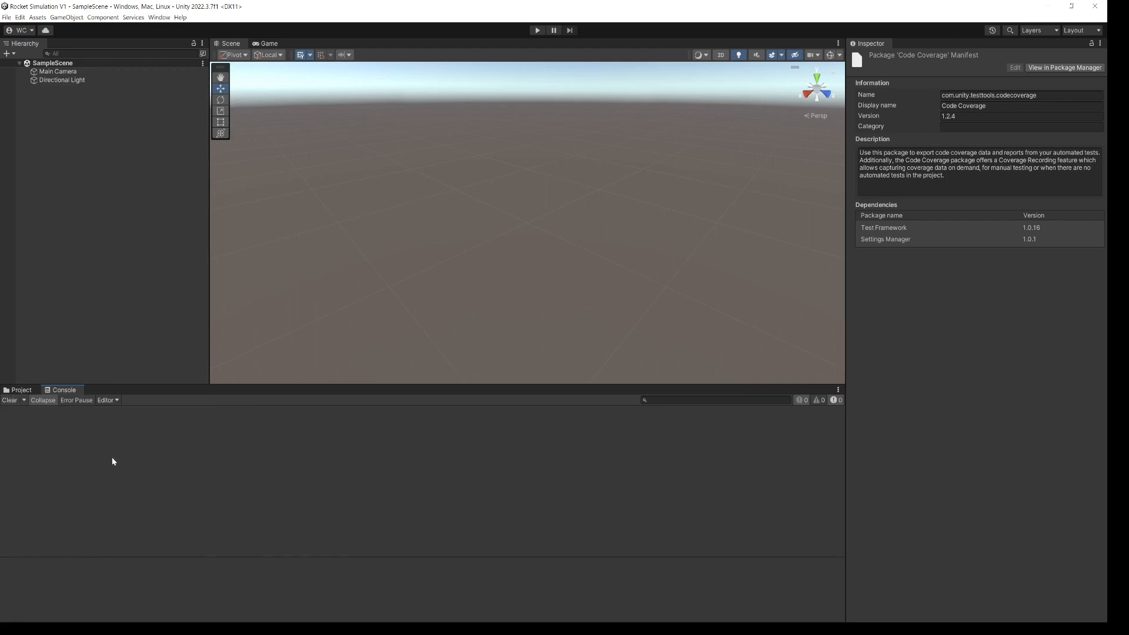
Open the Water Rocket Simulator main scene from the Packages/Water Rocket Simulation/Scenes folder
{"action": "left_click", "coordinate": [19, 391]}
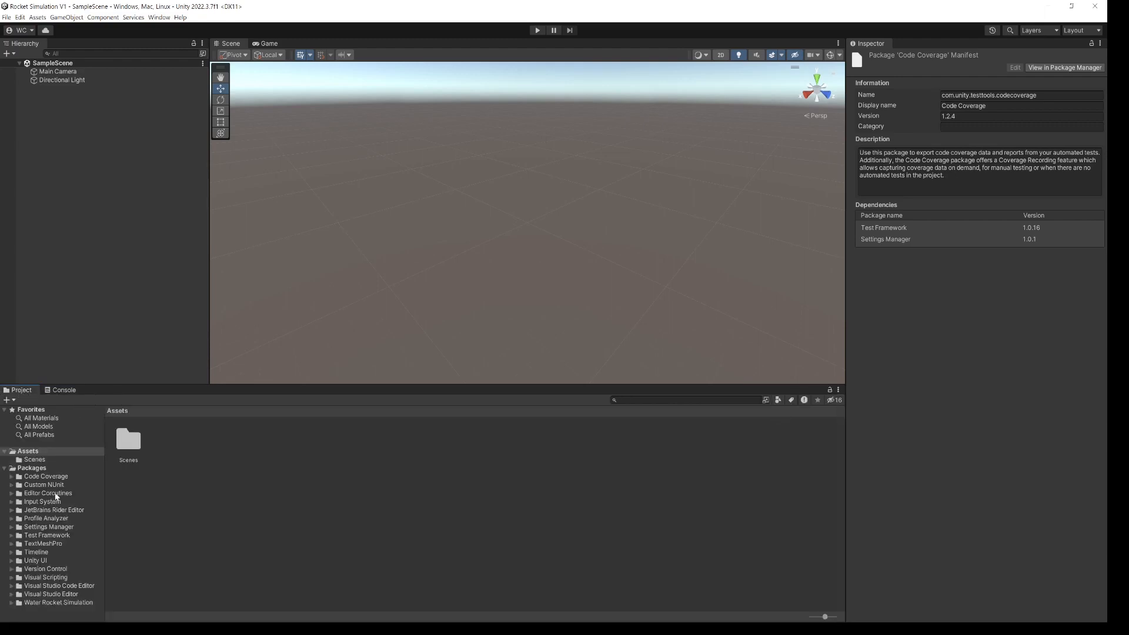
{"action": "left_click", "coordinate": [35, 603]}
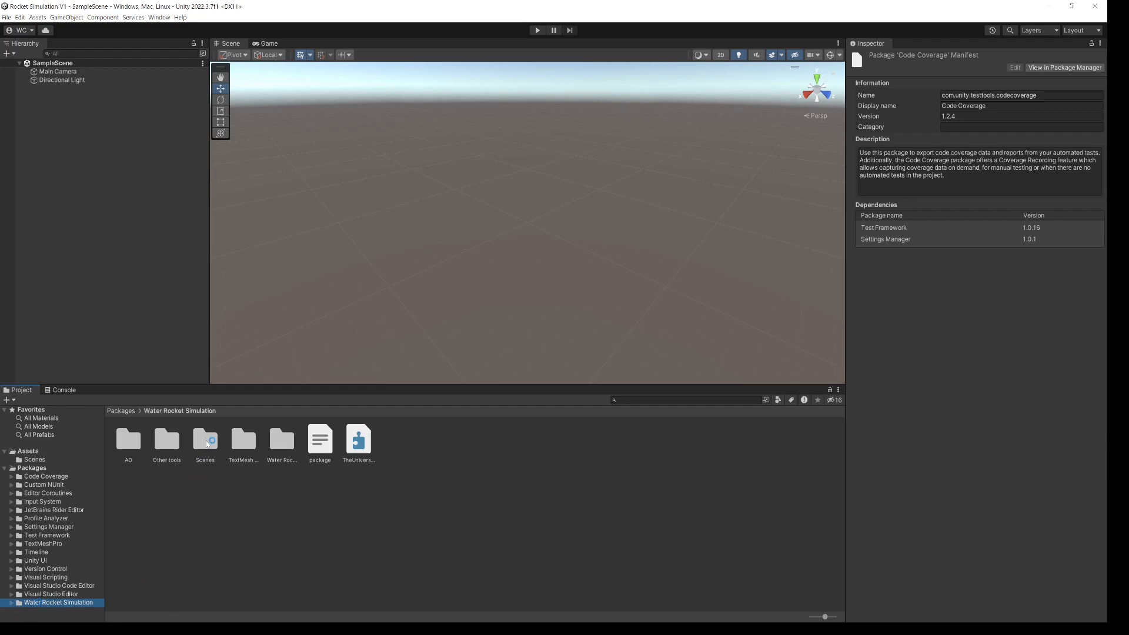
{"action": "double_click", "coordinate": [206, 442]}
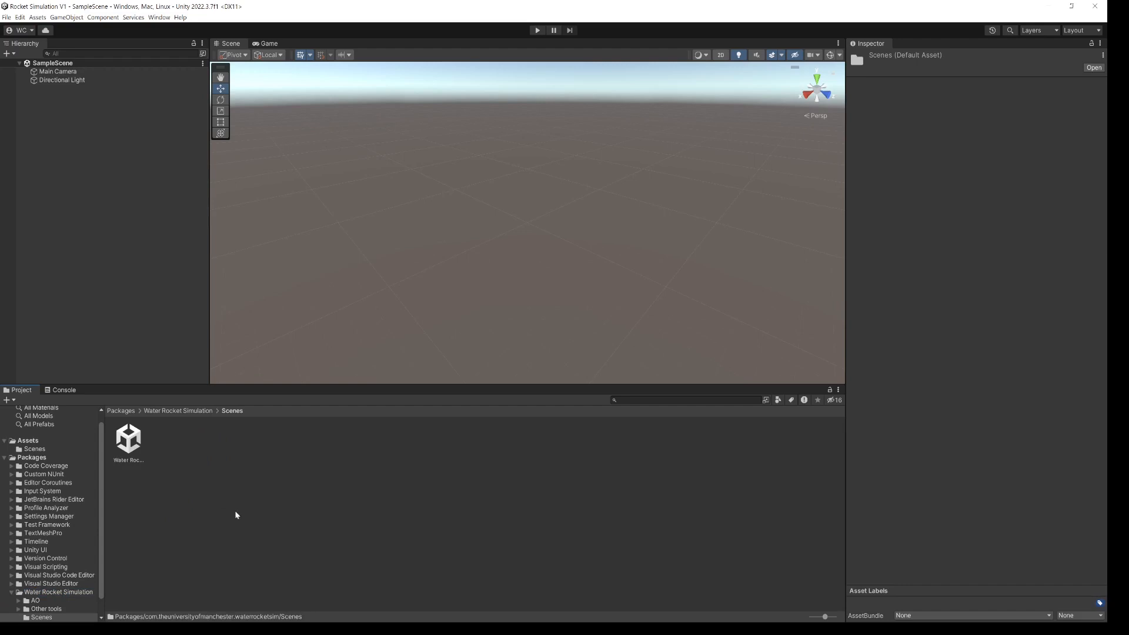
{"action": "double_click", "coordinate": [128, 447]}
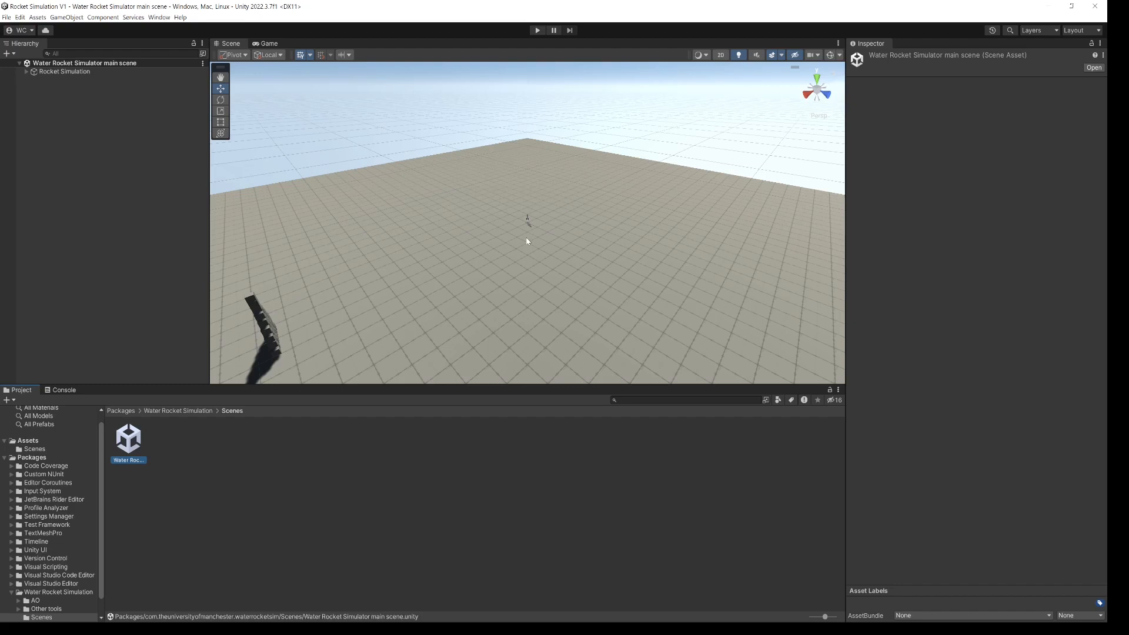
Examine the rocket on its launch pad up close and expand the Rocket Simulation and Launch Pad objects in the hierarchy
{"action": "scroll", "coordinate": [527, 241], "scroll_direction": "up", "scroll_amount": 5}
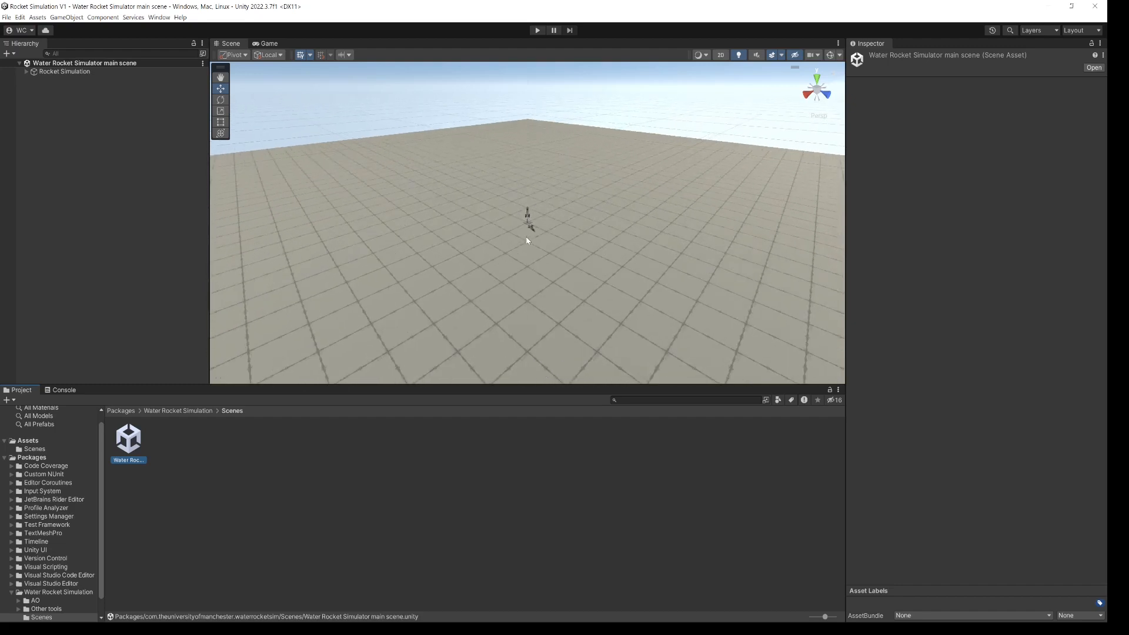
{"action": "scroll", "coordinate": [528, 240], "scroll_direction": "up", "scroll_amount": 5}
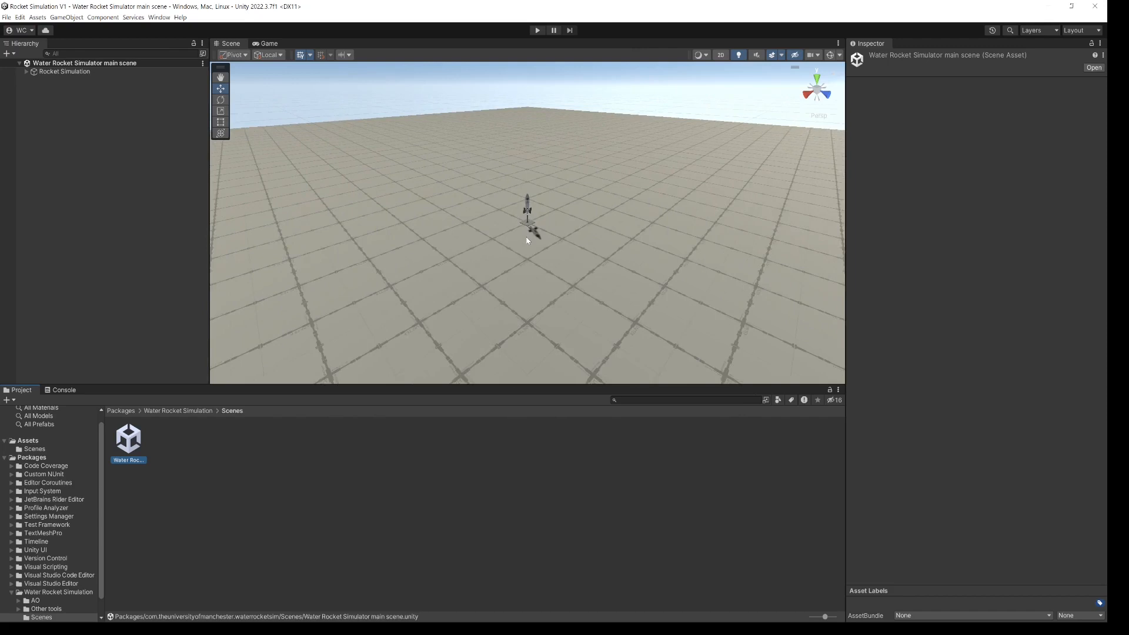
{"action": "scroll", "coordinate": [527, 240], "scroll_direction": "up", "scroll_amount": 6}
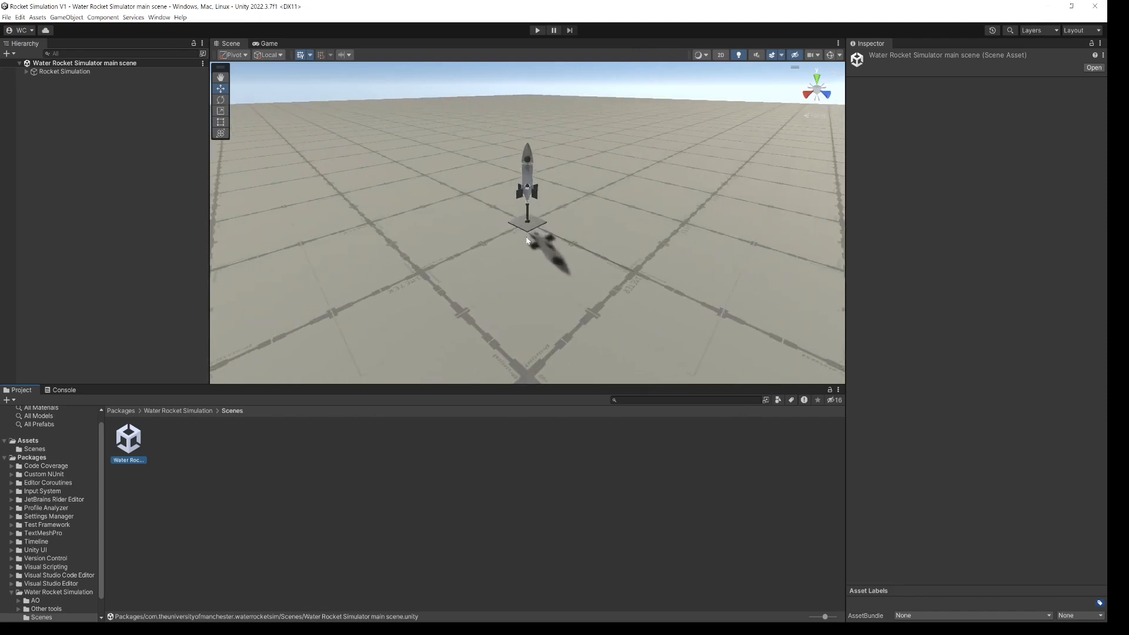
{"action": "scroll", "coordinate": [527, 241], "scroll_direction": "up", "scroll_amount": 2}
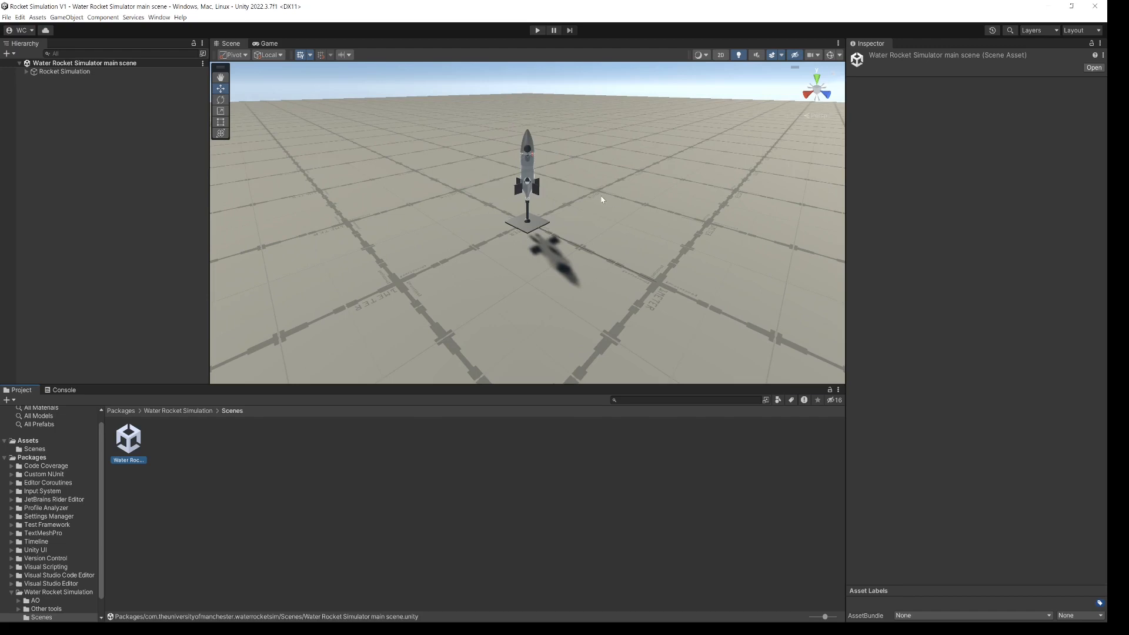
{"action": "left_click_drag", "start_coordinate": [602, 199], "coordinate": [545, 188], "text": "alt"}
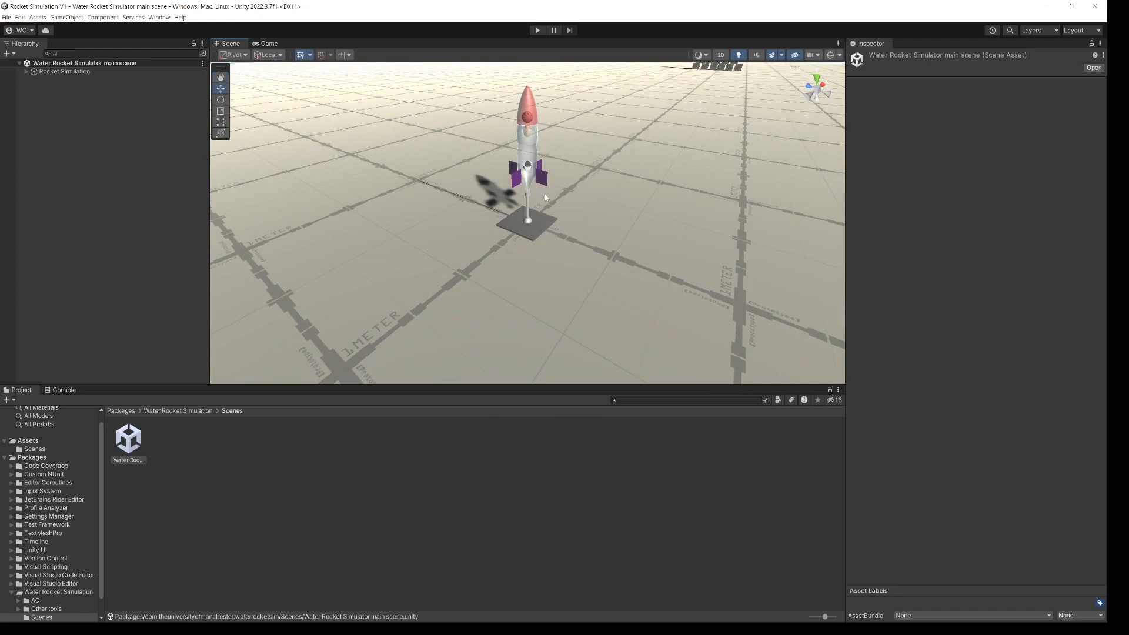
{"action": "scroll", "coordinate": [545, 188], "scroll_direction": "down", "scroll_amount": 1}
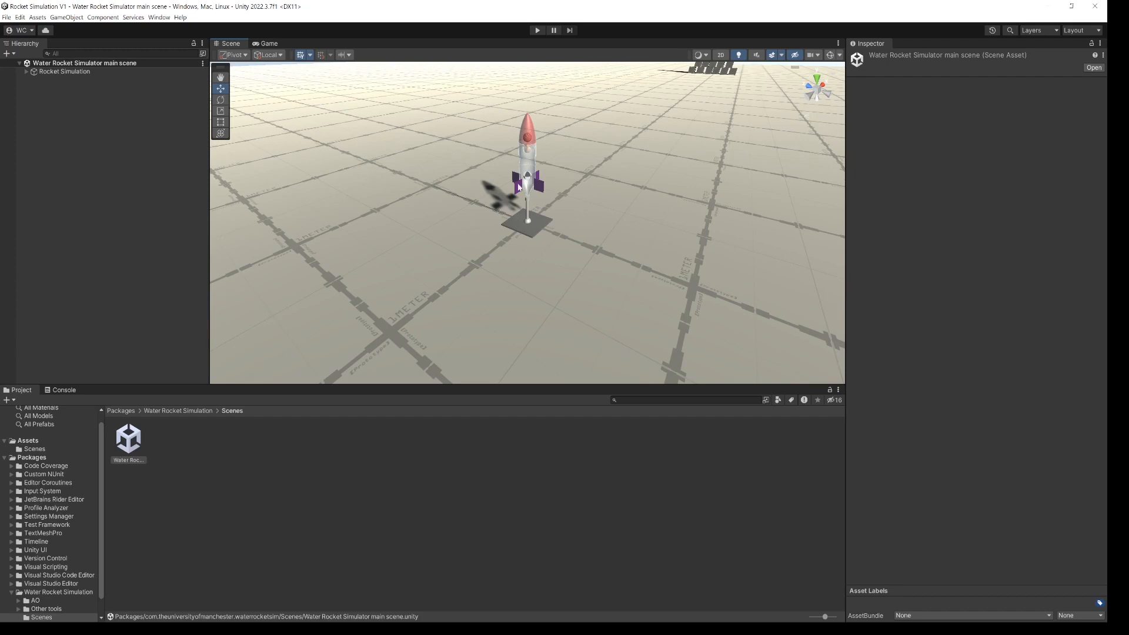
{"action": "left_click", "coordinate": [26, 72]}
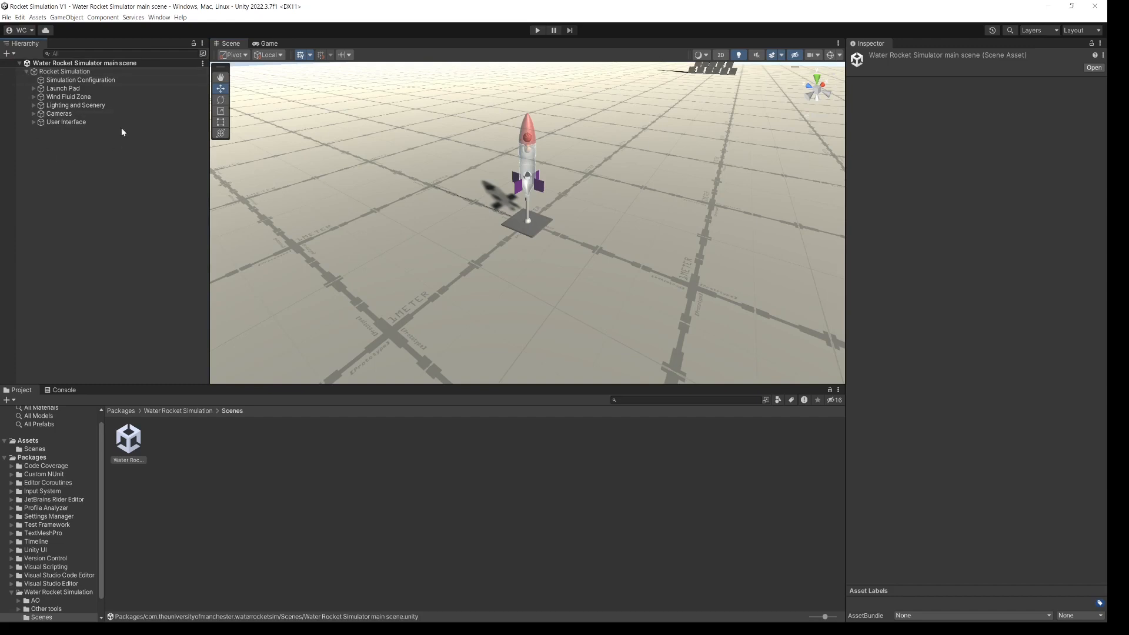
{"action": "left_click", "coordinate": [33, 88]}
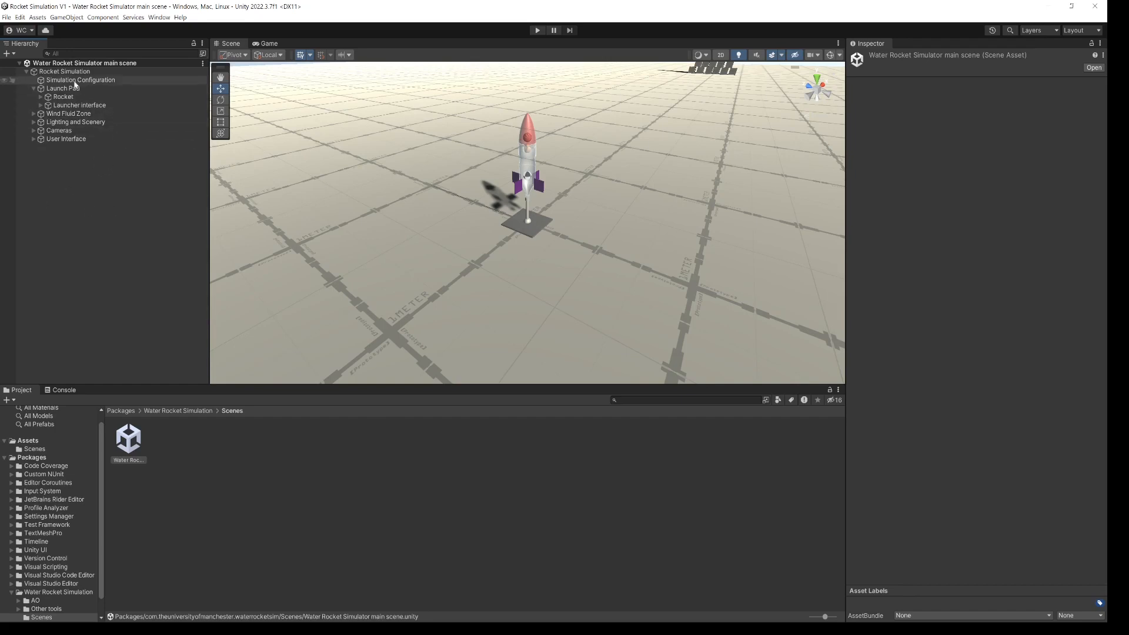
Inspect the settings of the Simulation Configuration object, including its Test Mode options, keeping Free Flight
{"action": "left_click", "coordinate": [68, 81]}
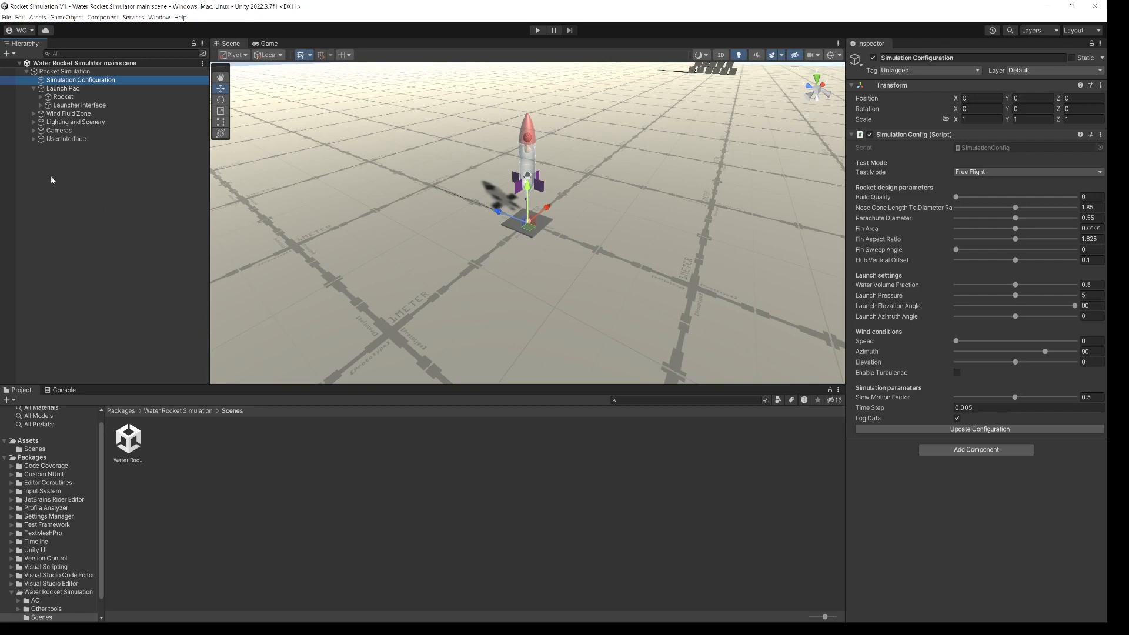
{"action": "left_click", "coordinate": [68, 203]}
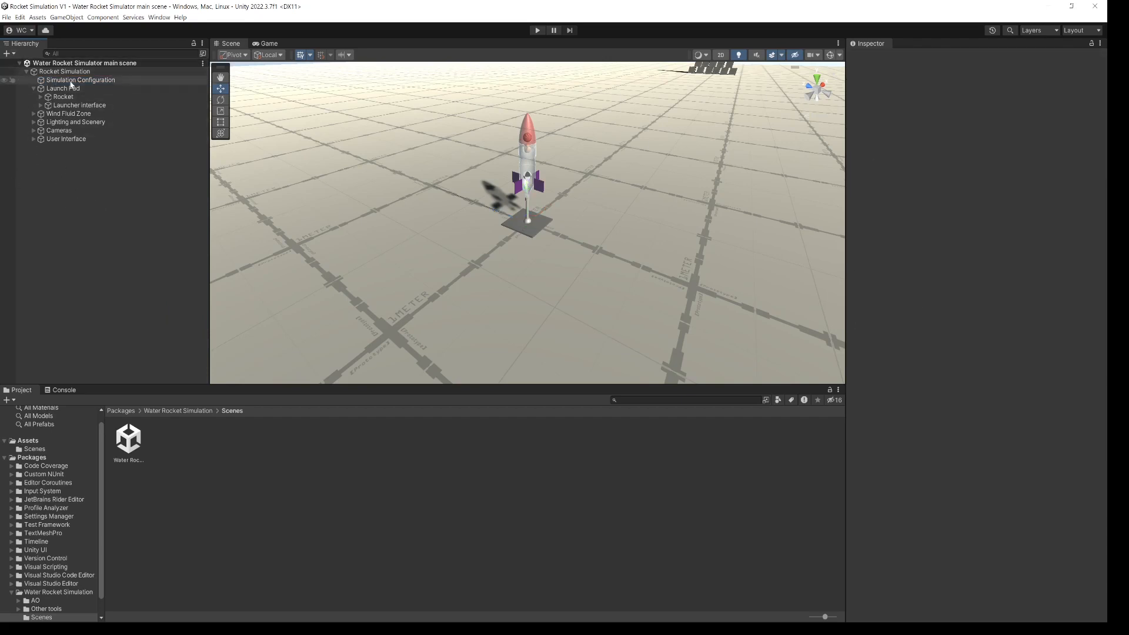
{"action": "left_click", "coordinate": [71, 84]}
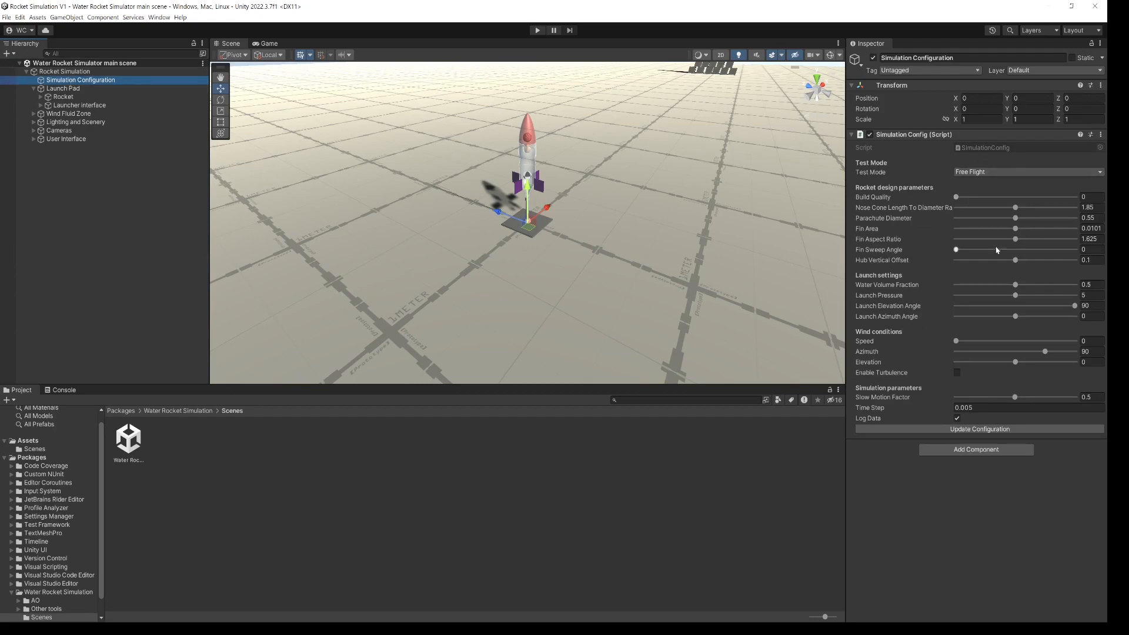
{"action": "left_click", "coordinate": [335, 243]}
{"action": "left_click", "coordinate": [61, 82]}
{"action": "left_click", "coordinate": [1099, 173]}
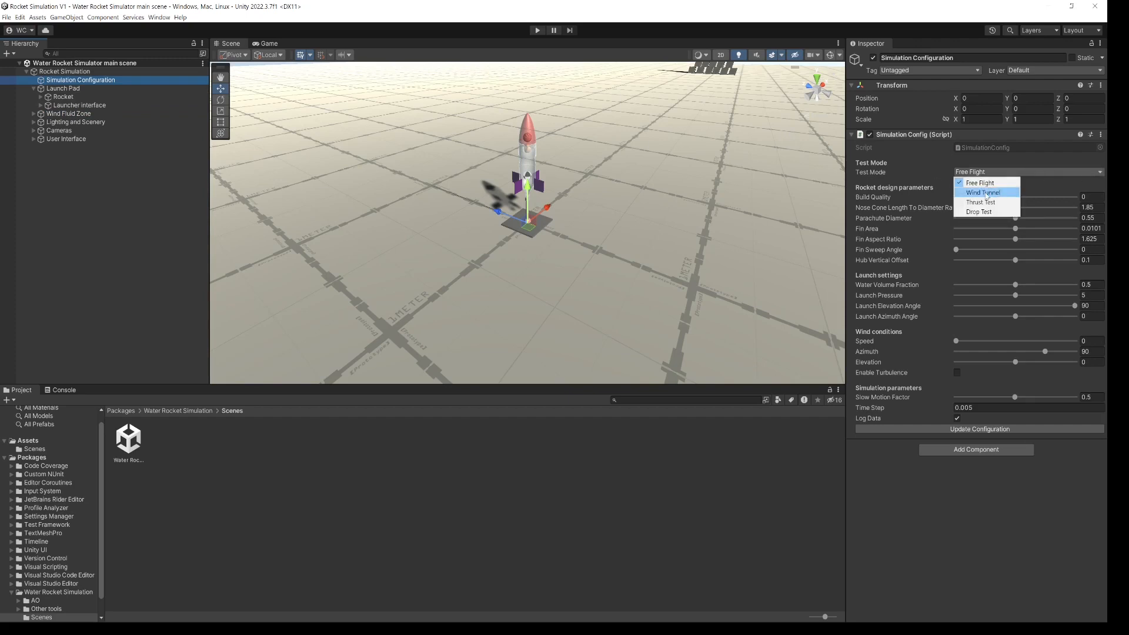
{"action": "left_click", "coordinate": [940, 164]}
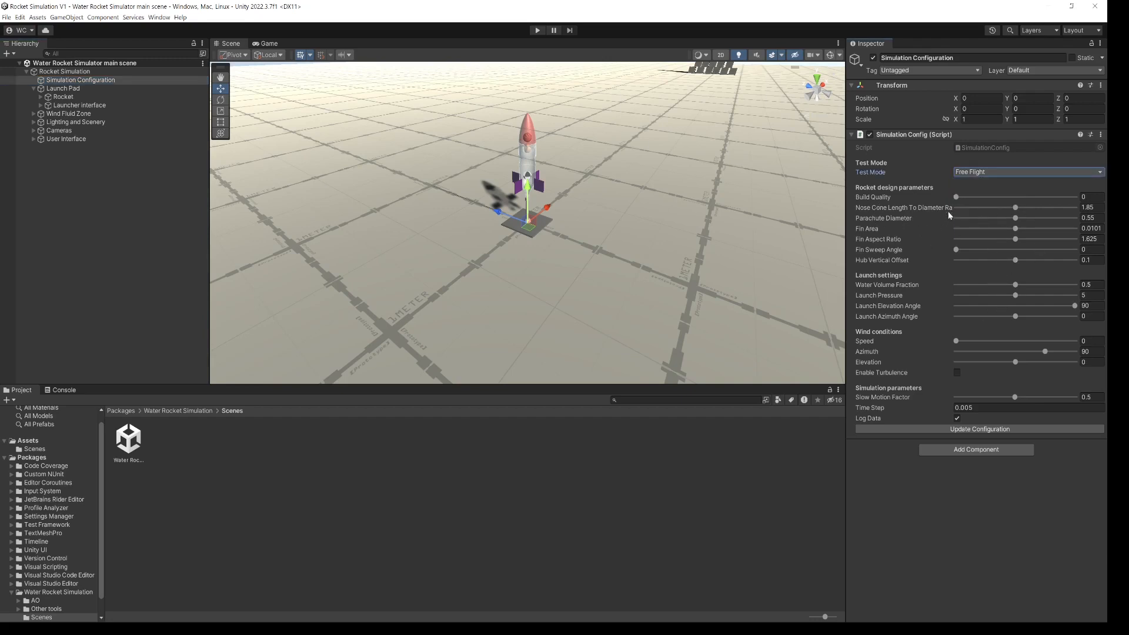
Try a Build Quality of 1 and a mid-range value, set it back to 0, and update the configuration
{"action": "mouse_move", "coordinate": [957, 198]}
{"action": "left_mouse_down"}
{"action": "mouse_move", "coordinate": [1053, 197]}
{"action": "mouse_move", "coordinate": [942, 200]}
{"action": "left_mouse_up"}
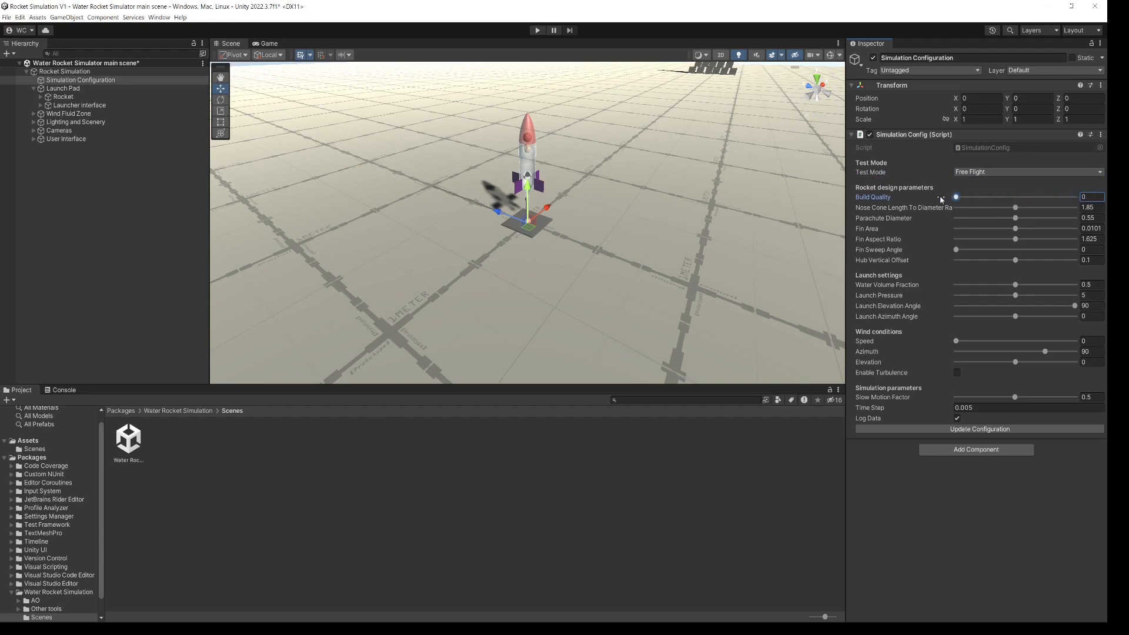
{"action": "left_click", "coordinate": [1096, 196]}
{"action": "type", "text": "1"}
{"action": "left_click_drag", "start_coordinate": [1075, 197], "coordinate": [1017, 198]}
{"action": "type", "text": "0"}
{"action": "left_click", "coordinate": [969, 429]}
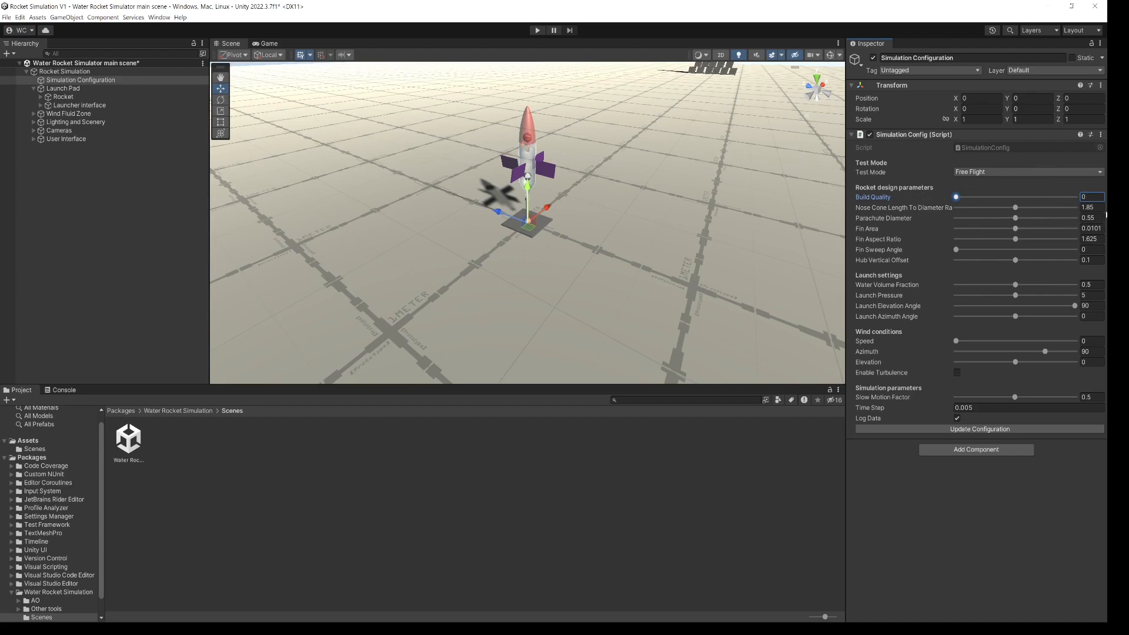
Run the simulation, launch the rocket in Free Flight mode, watch it until it lands, and stop play mode
{"action": "scroll", "coordinate": [668, 231], "scroll_direction": "down", "scroll_amount": 1}
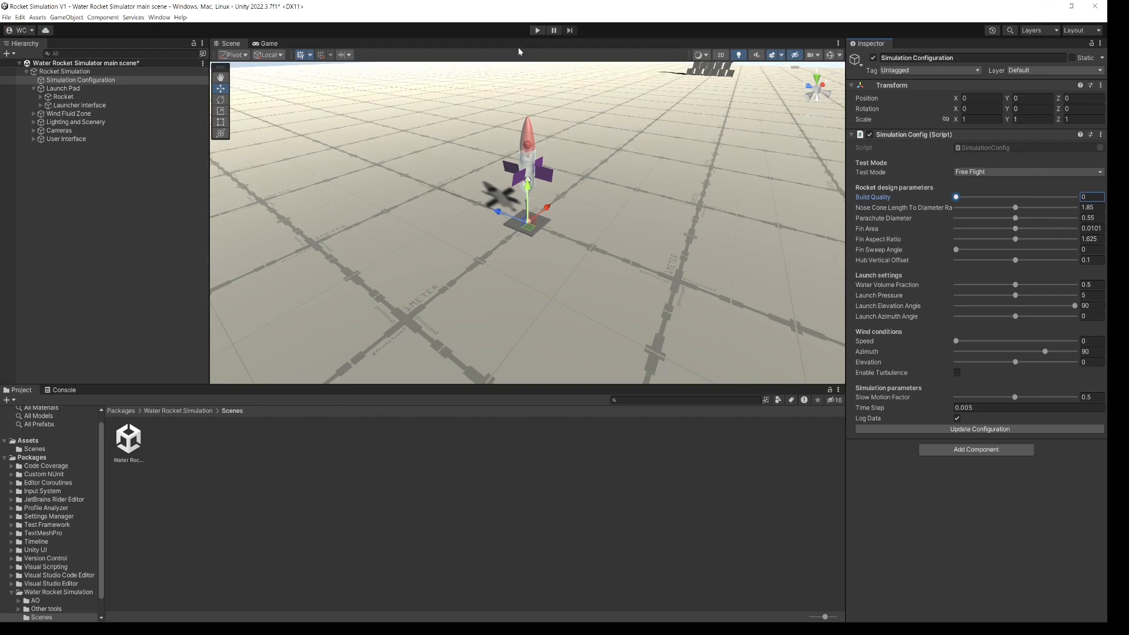
{"action": "left_click", "coordinate": [538, 30]}
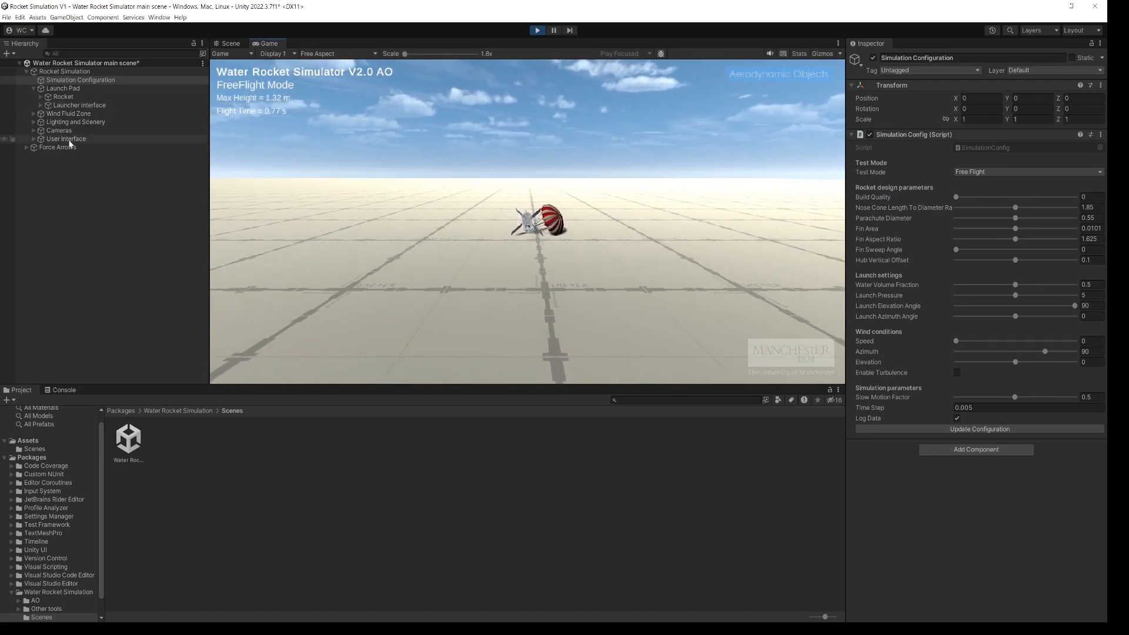
{"action": "left_click", "coordinate": [537, 30]}
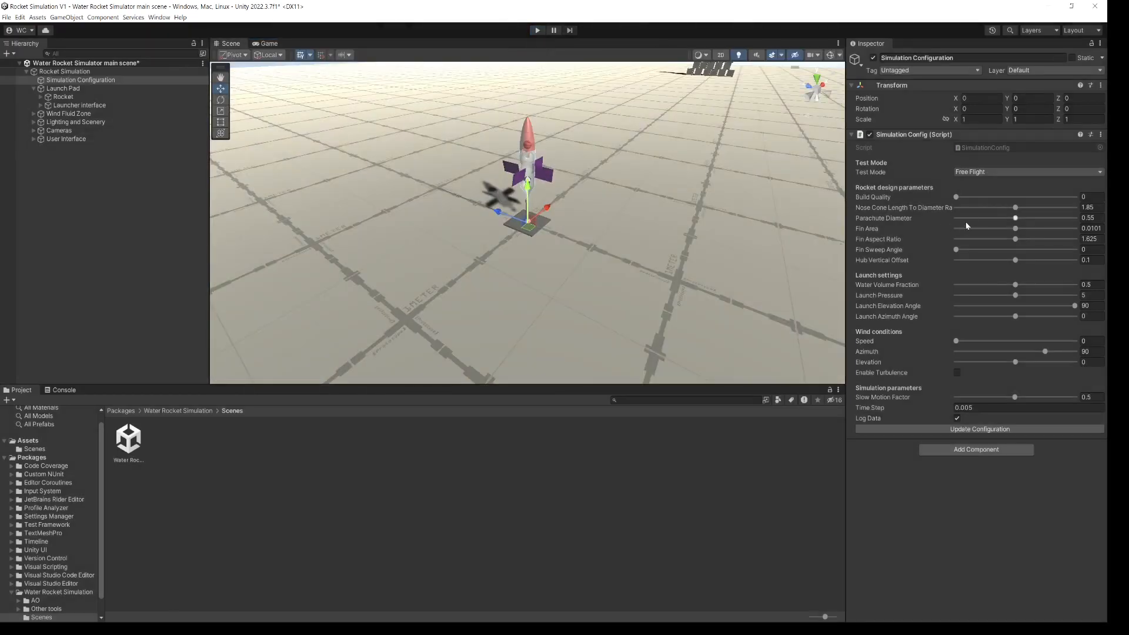
Set Build Quality to about 0.5, update the configuration, and launch the rocket in a new simulation run
{"action": "left_click", "coordinate": [961, 197]}
{"action": "left_click_drag", "start_coordinate": [961, 198], "coordinate": [1017, 203]}
{"action": "left_click", "coordinate": [964, 428]}
{"action": "left_click", "coordinate": [537, 30]}
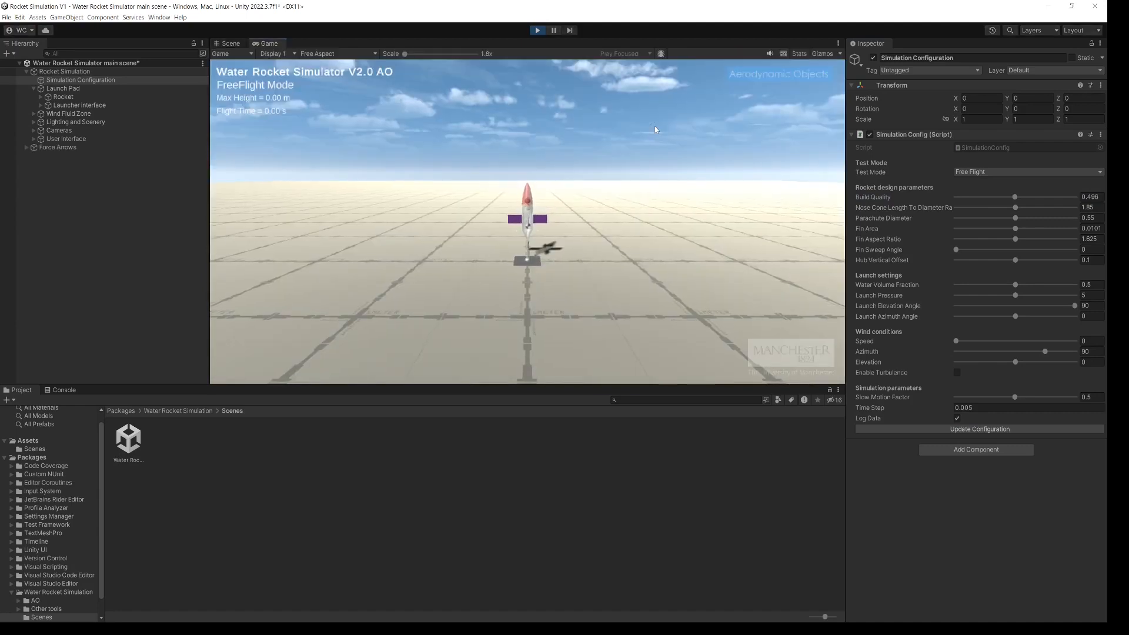
{"action": "key", "text": "space"}
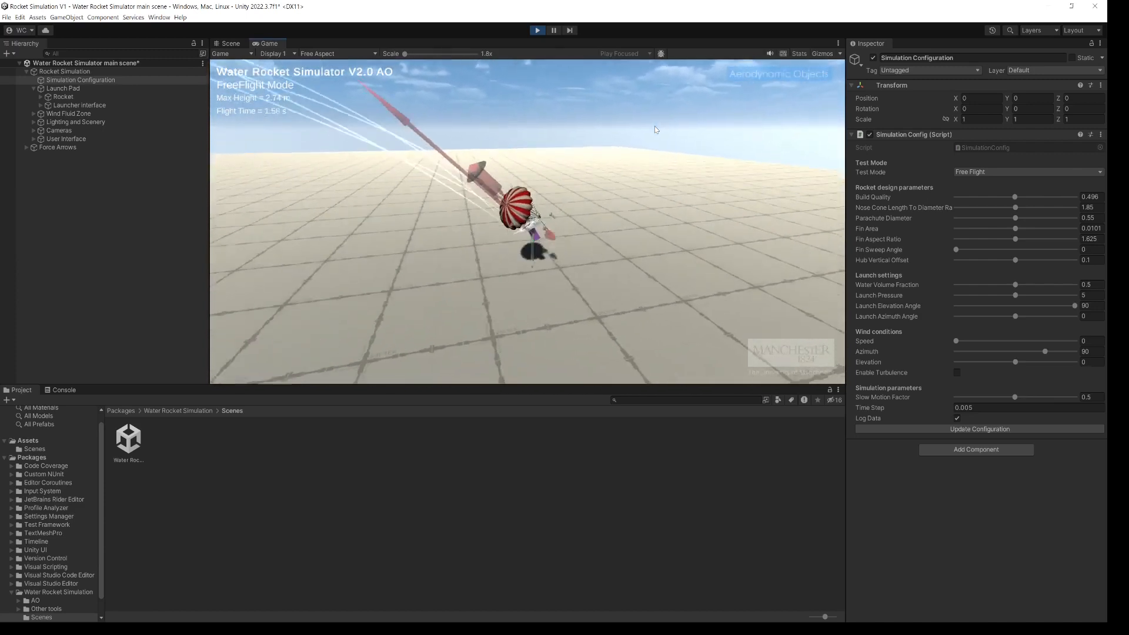
Stop the run, set Build Quality to 1, and launch the rocket again in play mode
{"action": "key", "text": "ctrl+p"}
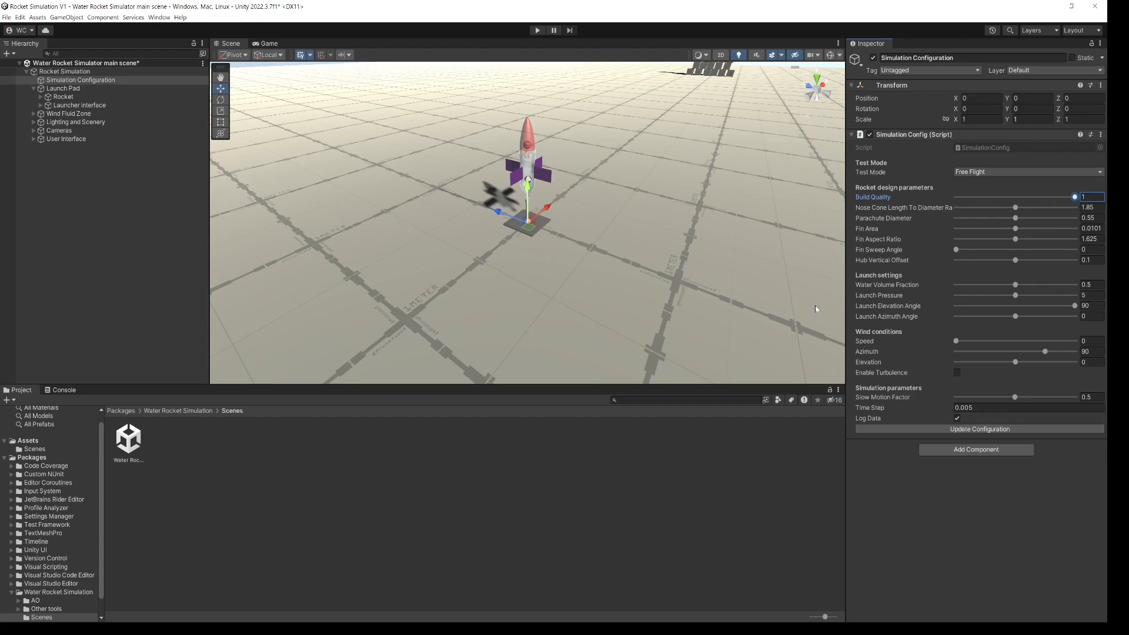
{"action": "left_click", "coordinate": [536, 31]}
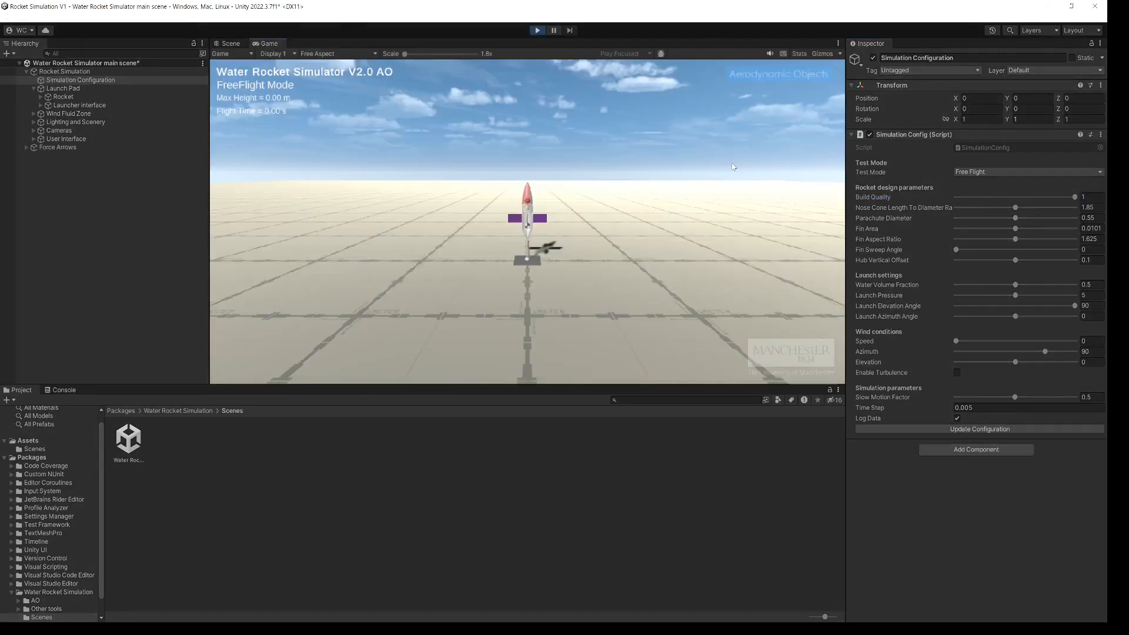
{"action": "key", "text": "space"}
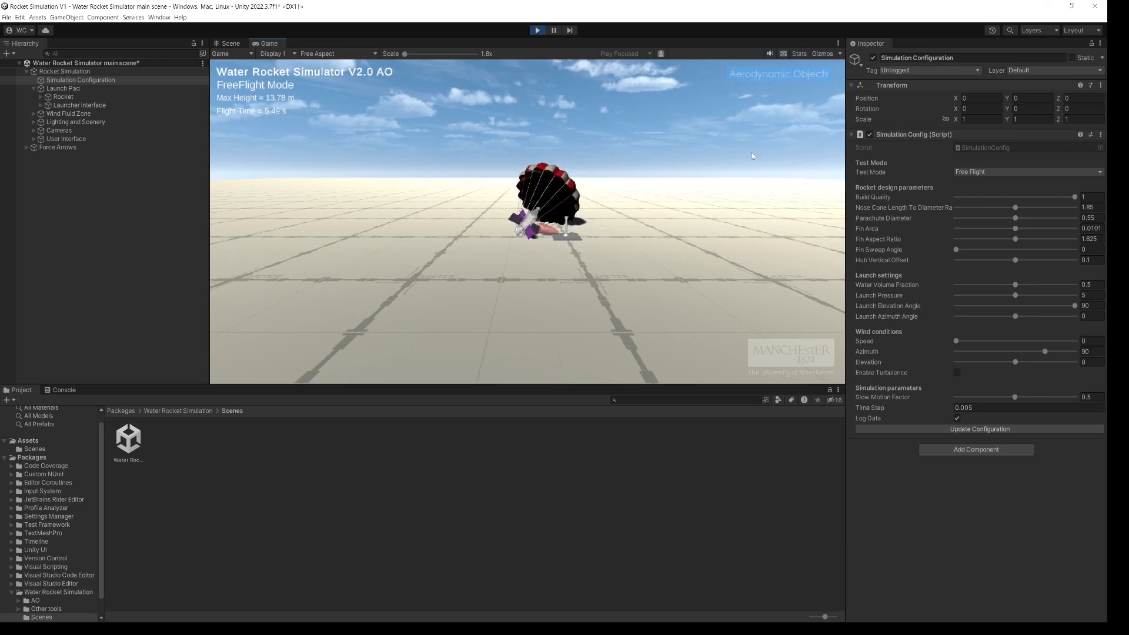
Examine the landed rocket and its parachute from several angles and distances, and stop play mode
{"action": "left_click_drag", "start_coordinate": [641, 217], "coordinate": [509, 234]}
{"action": "scroll", "coordinate": [510, 235], "scroll_direction": "down", "scroll_amount": 4}
{"action": "scroll", "coordinate": [509, 235], "scroll_direction": "up", "scroll_amount": 8}
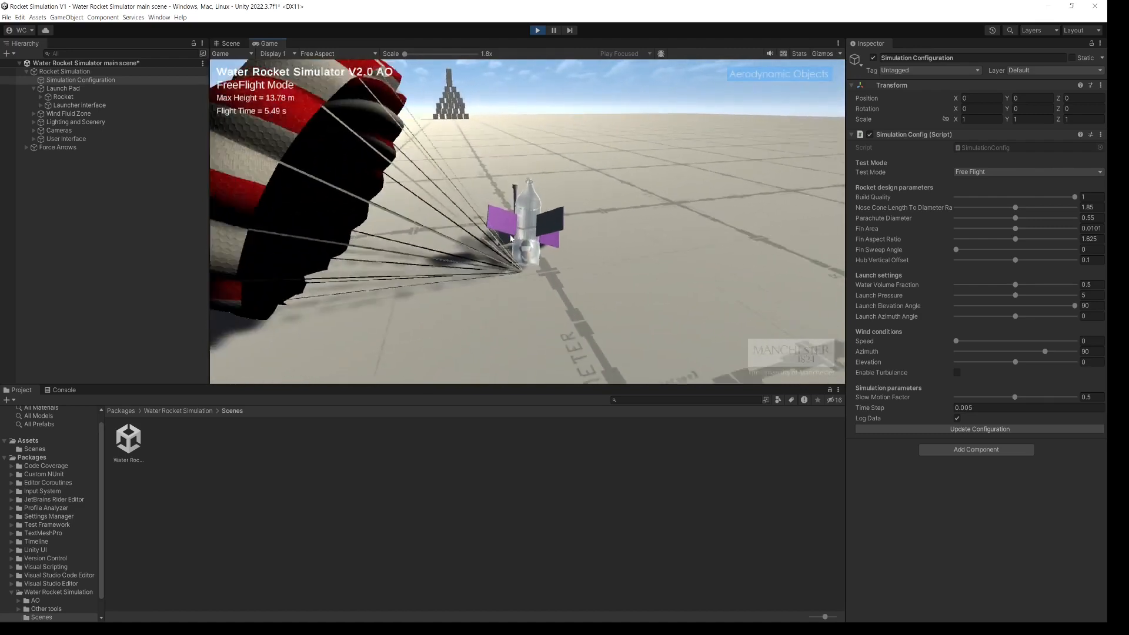
{"action": "scroll", "coordinate": [510, 238], "scroll_direction": "down", "scroll_amount": 8}
{"action": "left_click_drag", "start_coordinate": [517, 232], "coordinate": [403, 226]}
{"action": "scroll", "coordinate": [529, 212], "scroll_direction": "down", "scroll_amount": 3}
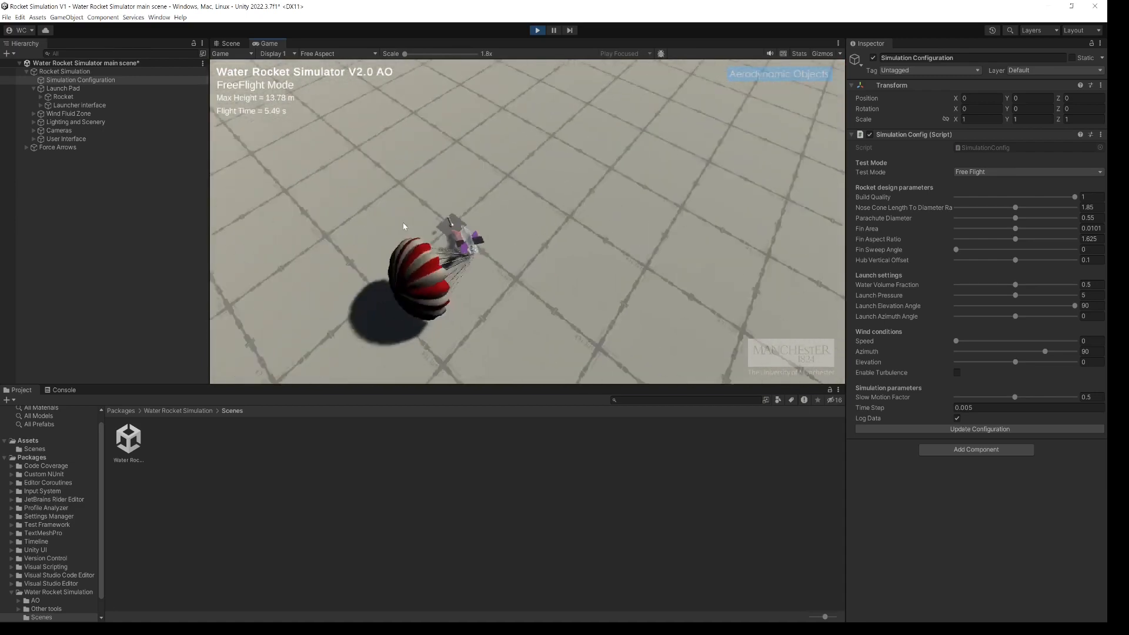
{"action": "left_click", "coordinate": [538, 31]}
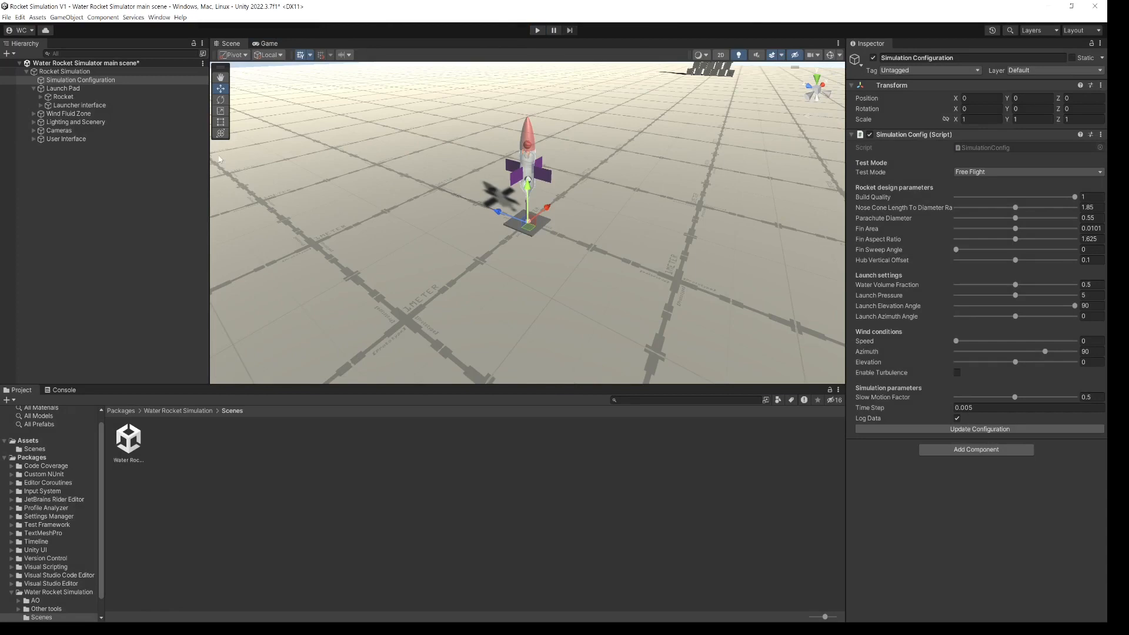
Enable the LookatCamera object in the scene's Cameras group
{"action": "left_click", "coordinate": [33, 131]}
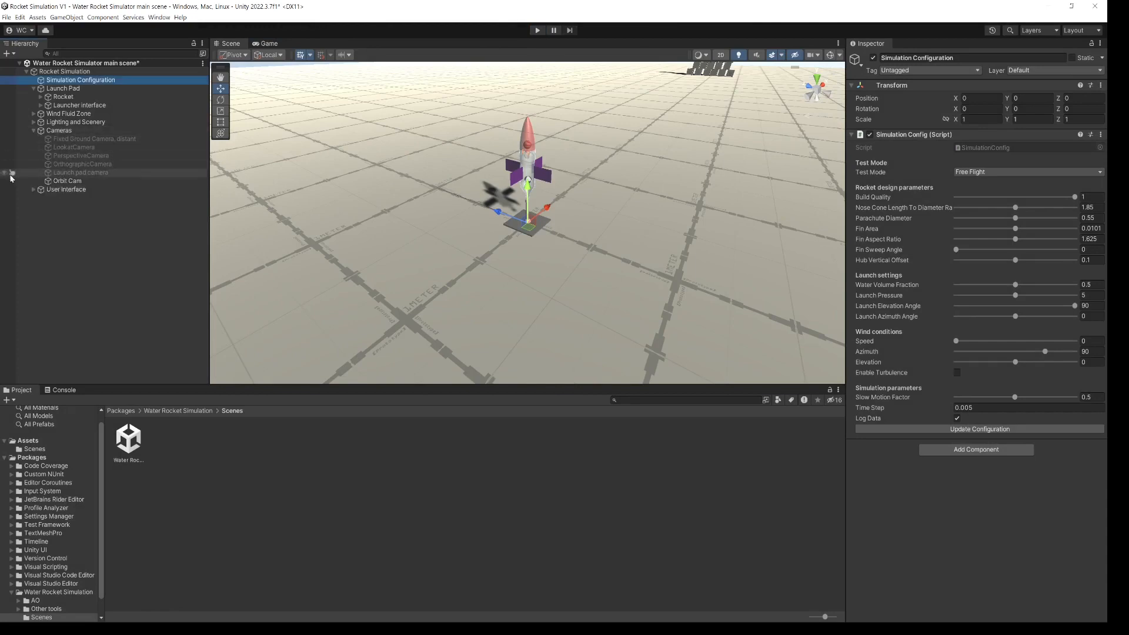
{"action": "left_click", "coordinate": [70, 147]}
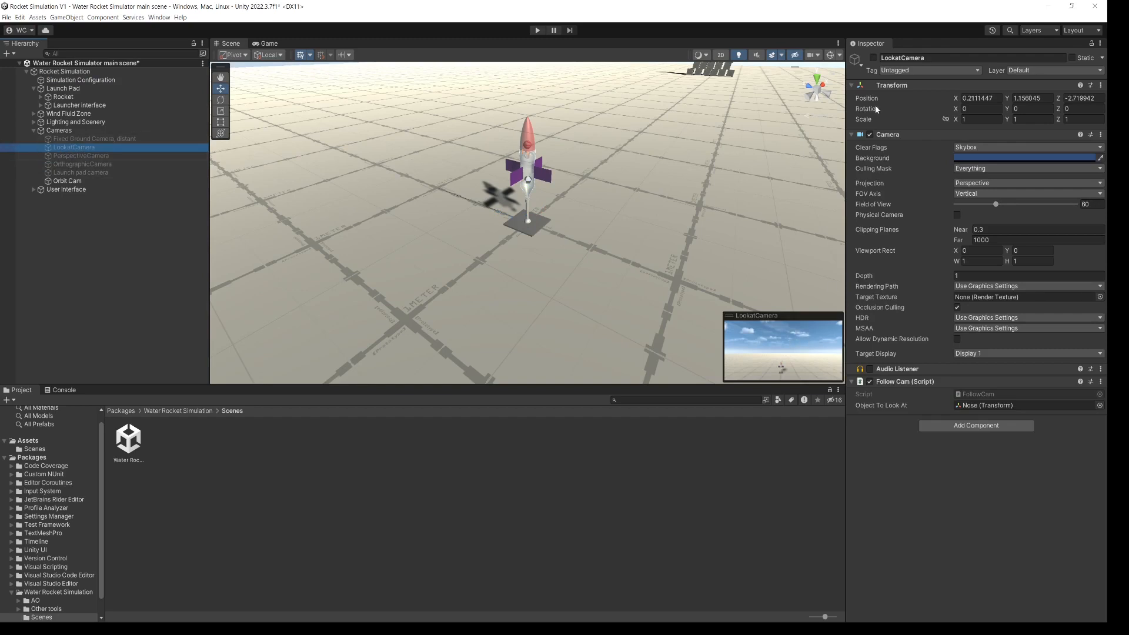
{"action": "left_click", "coordinate": [873, 58]}
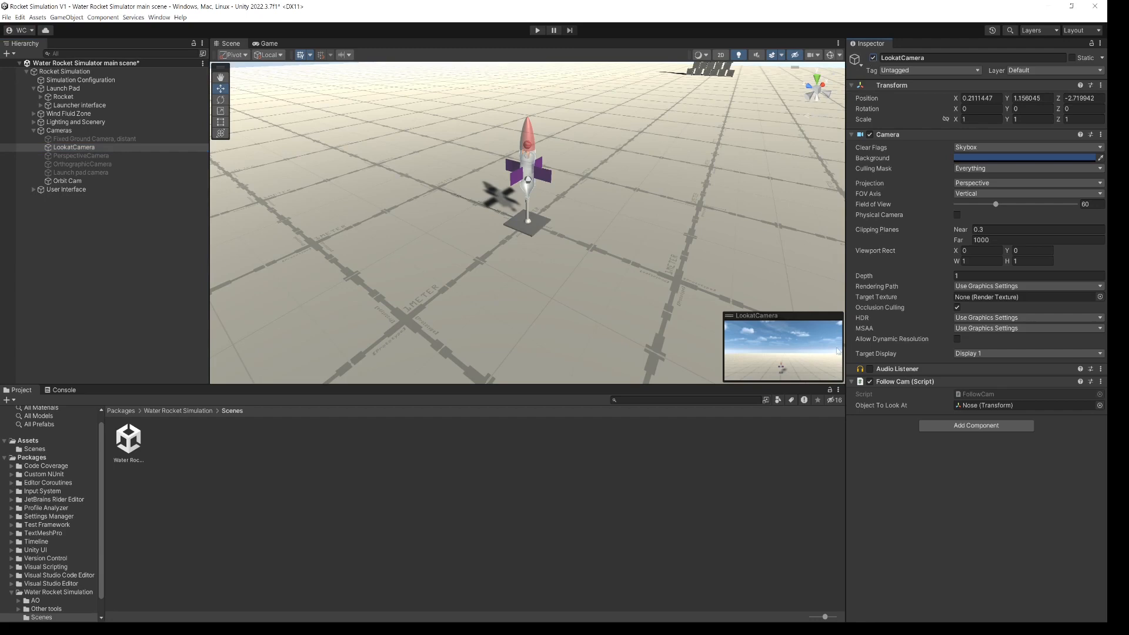
Run the simulation, launch the rocket to watch its flight through the LookatCamera, and stop play mode
{"action": "left_click", "coordinate": [537, 31]}
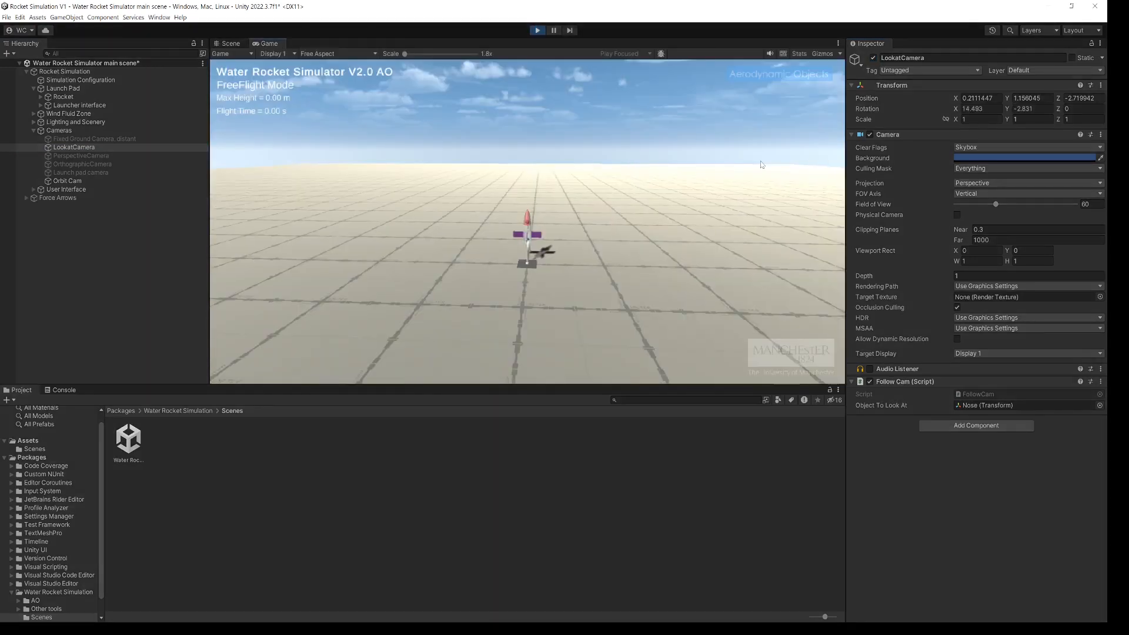
{"action": "key", "text": "space"}
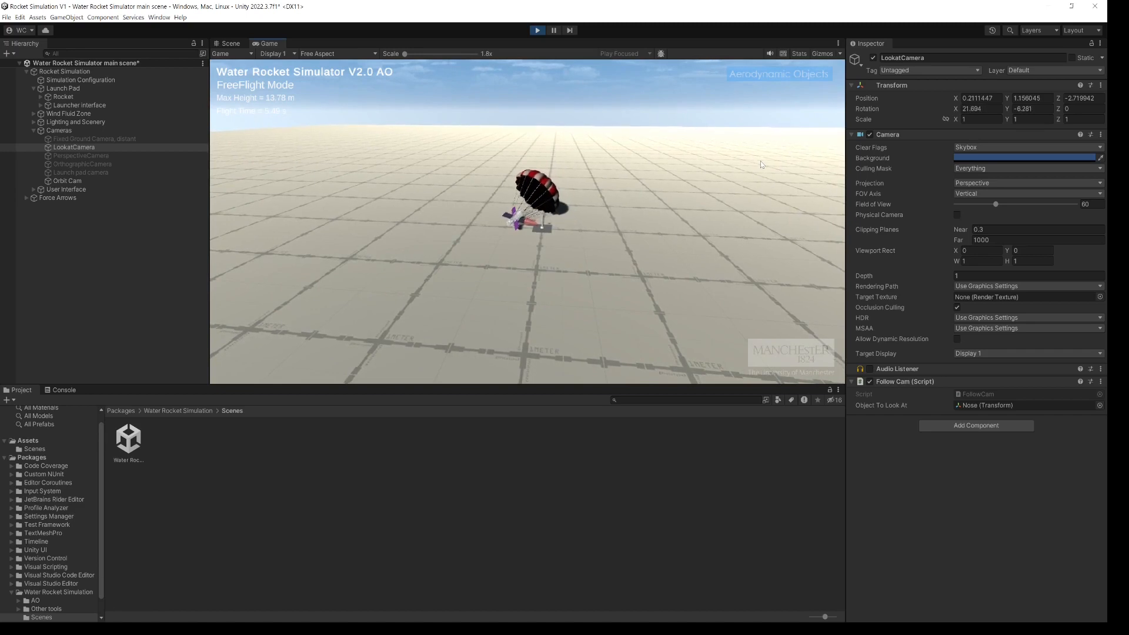
{"action": "left_click", "coordinate": [538, 31]}
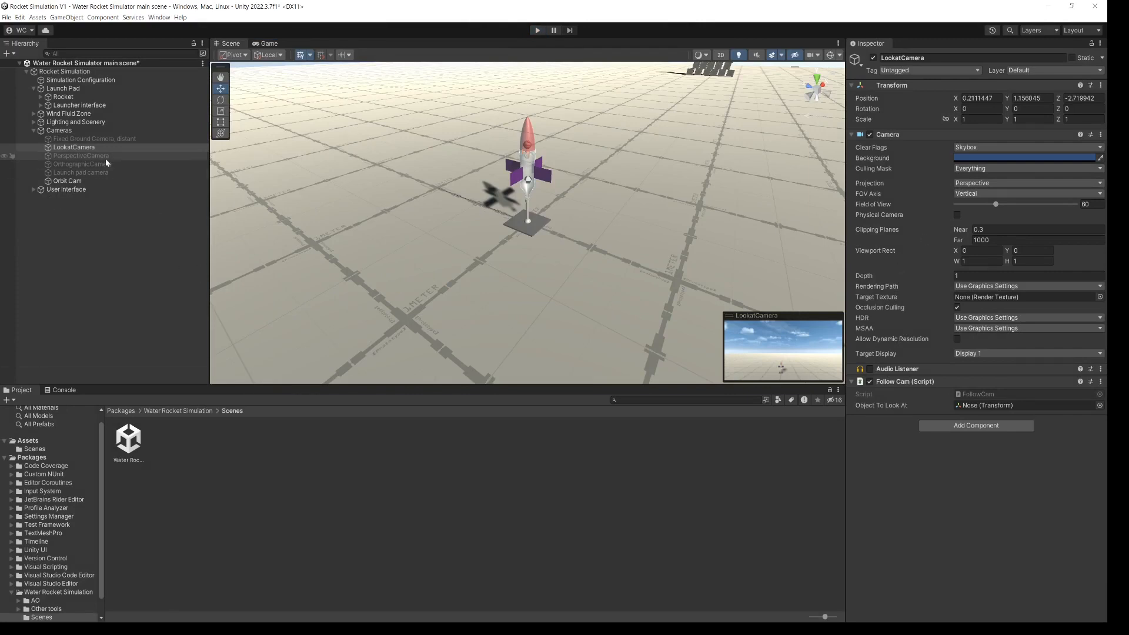
In the Simulation Configuration, set Fin Area to about 0.0034 and Hub Vertical Offset to about -0.012, and update the configuration
{"action": "left_click", "coordinate": [90, 81]}
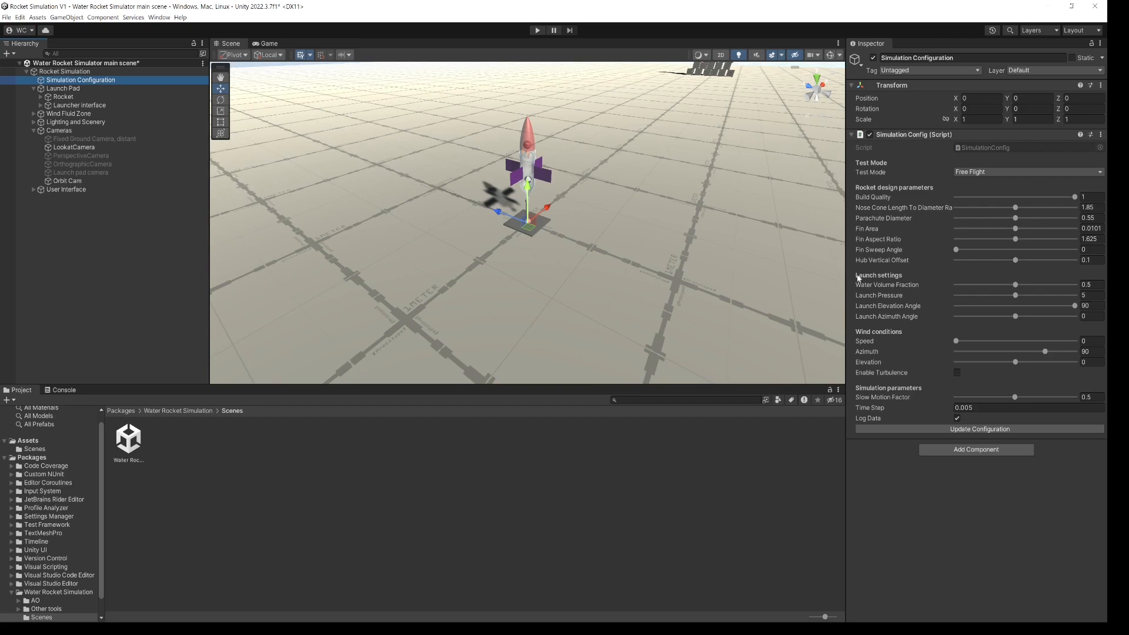
{"action": "left_click_drag", "start_coordinate": [1014, 232], "coordinate": [1006, 232]}
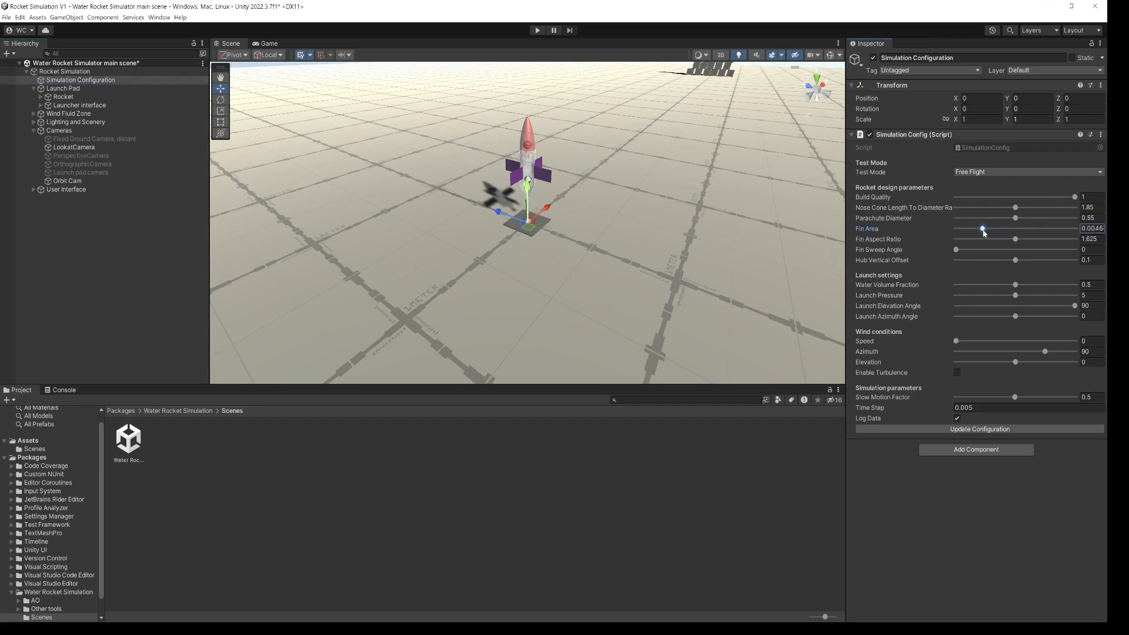
{"action": "left_click", "coordinate": [1000, 430]}
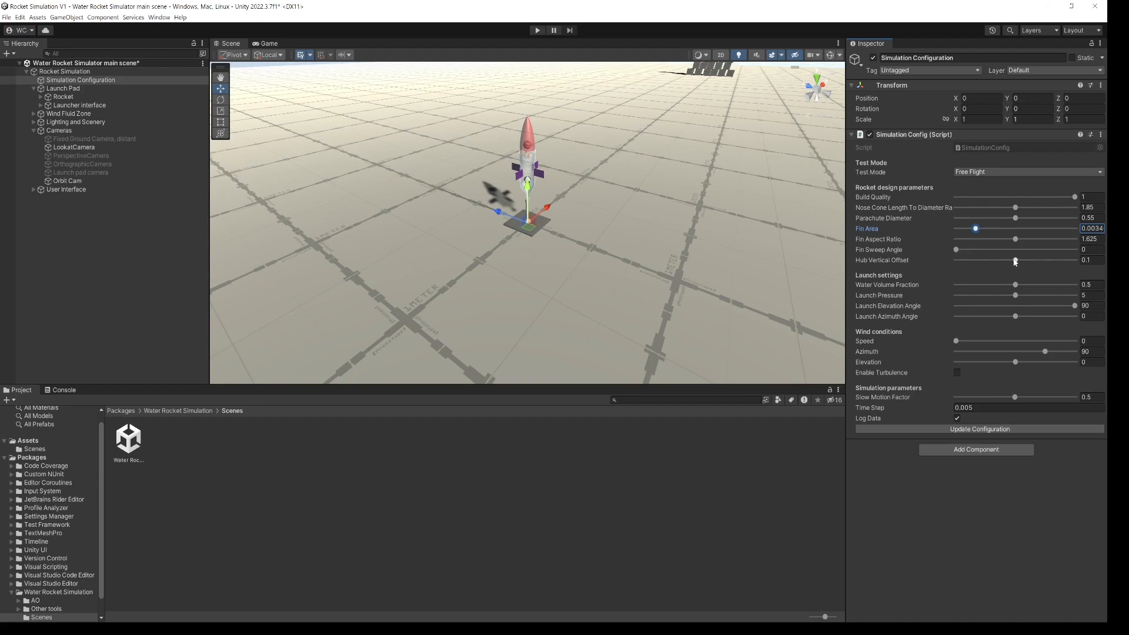
{"action": "left_click", "coordinate": [1002, 432]}
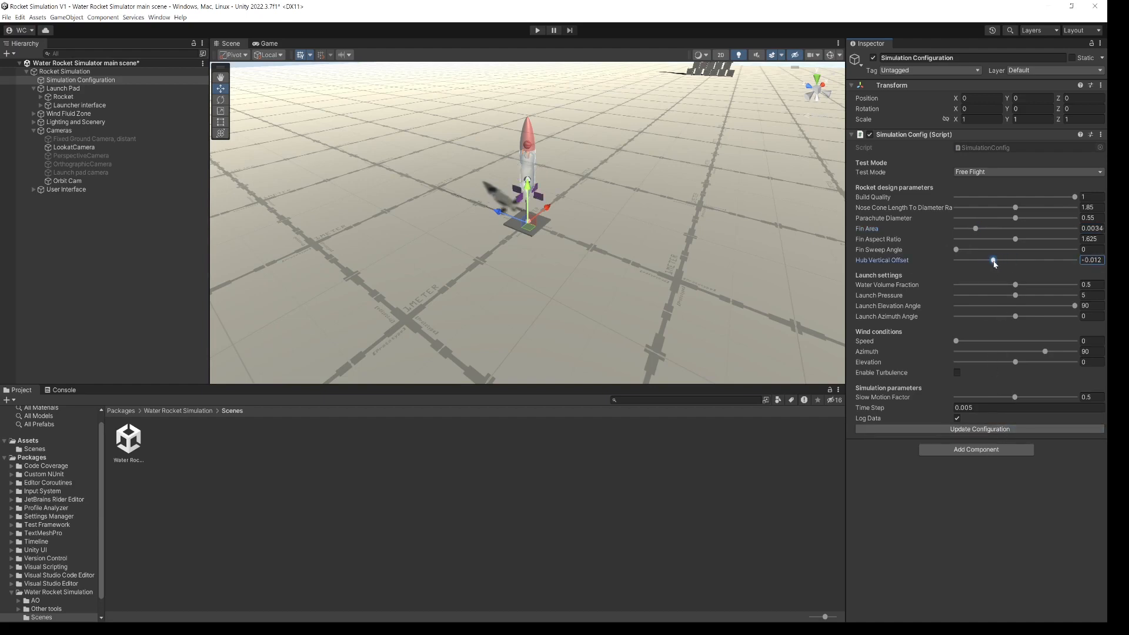
{"action": "left_click", "coordinate": [1004, 432]}
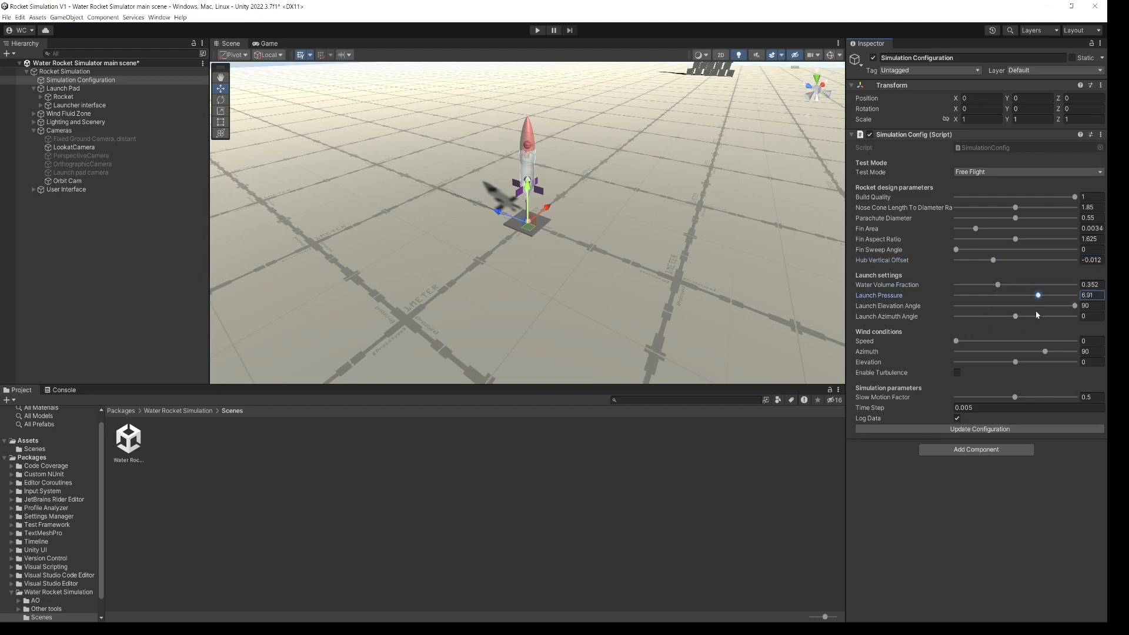
Set Water Volume Fraction to 0.352, Launch Pressure to 6.91 and Launch Elevation Angle to 78, update the configuration, and run a complete test launch
{"action": "left_click", "coordinate": [1056, 306]}
{"action": "left_click", "coordinate": [963, 430]}
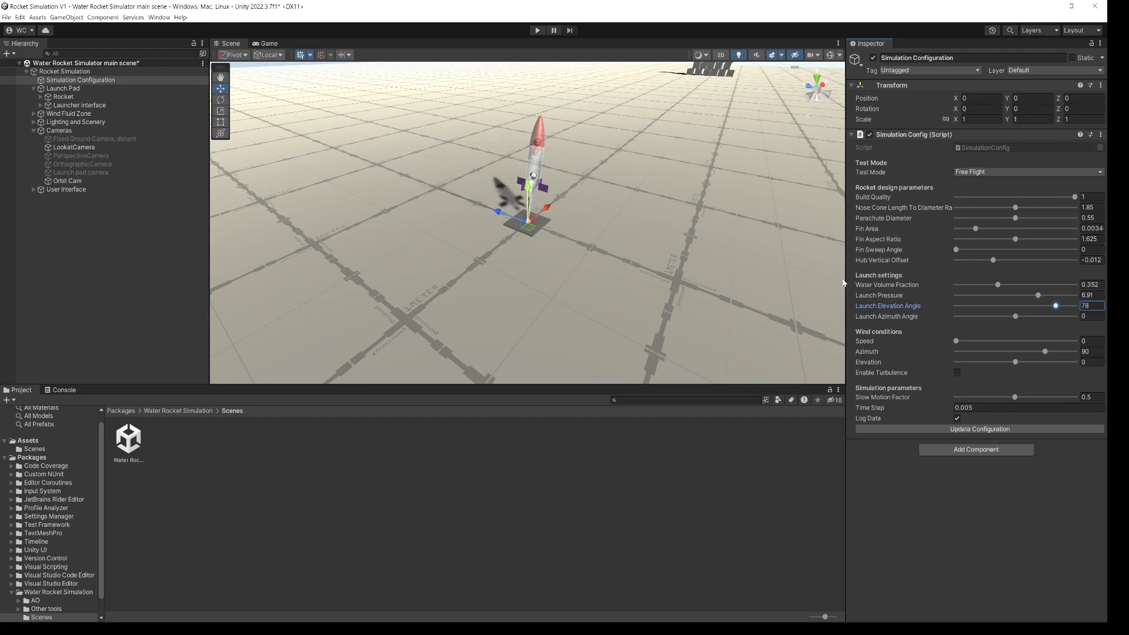
{"action": "left_click", "coordinate": [537, 31]}
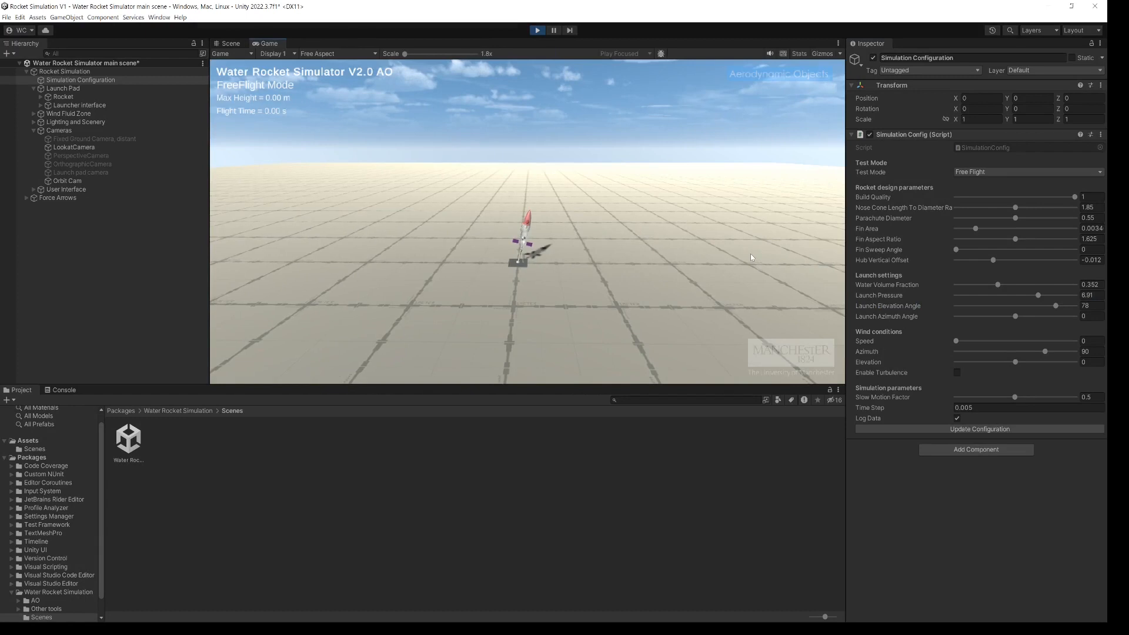
{"action": "key", "text": "space"}
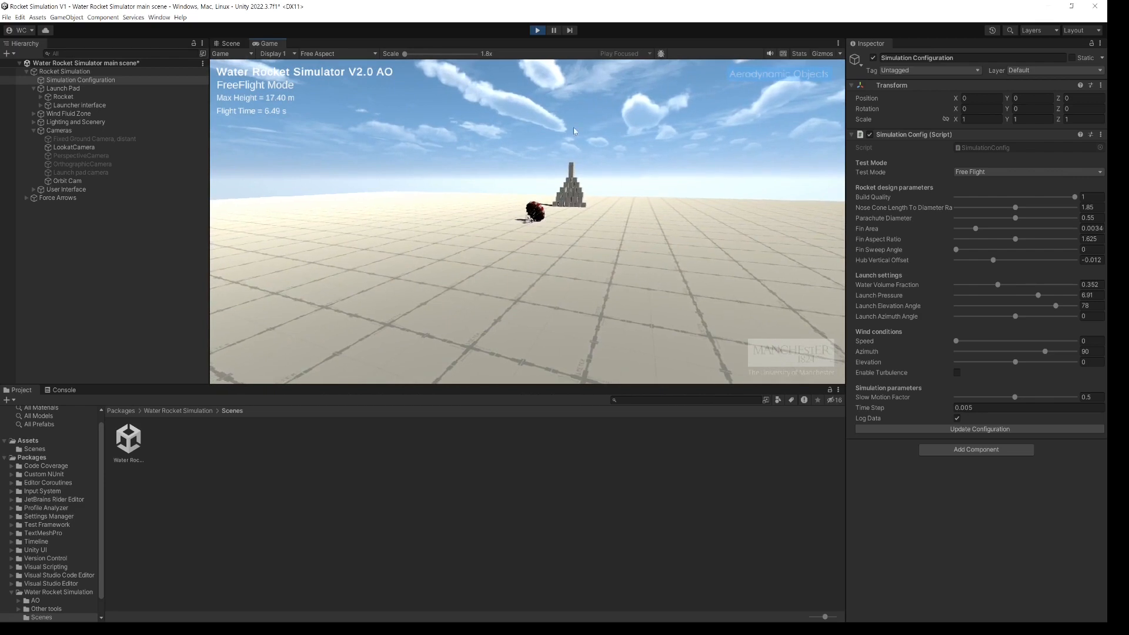
{"action": "left_click", "coordinate": [537, 30]}
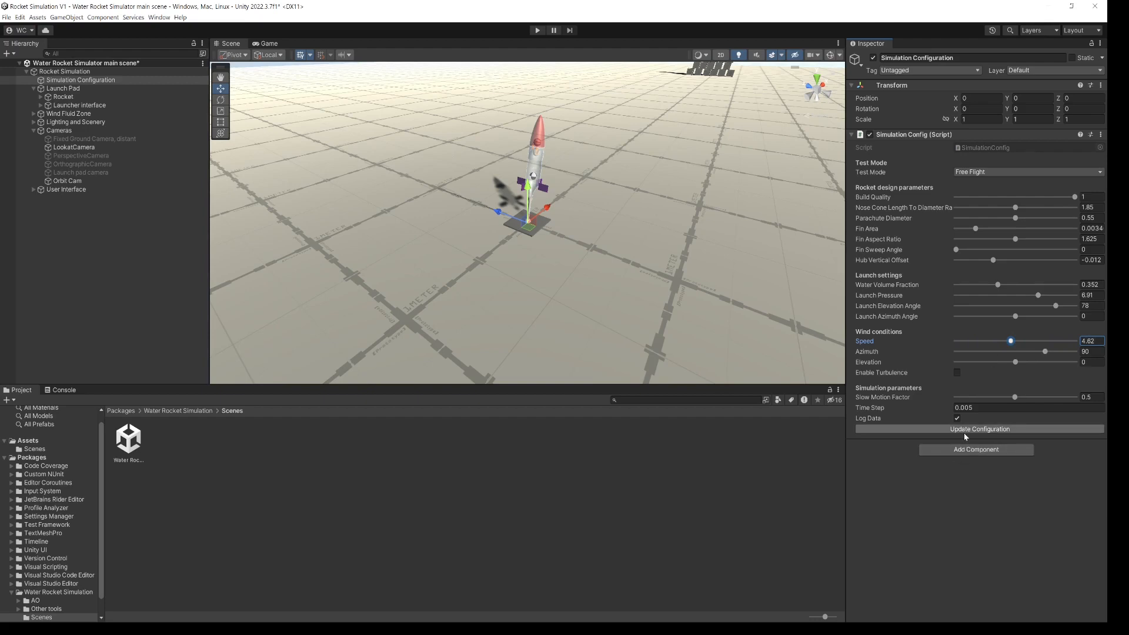
Set the wind Speed to 4.62, launch the rocket in a new run, and stop play mode after landing
{"action": "left_click", "coordinate": [538, 32]}
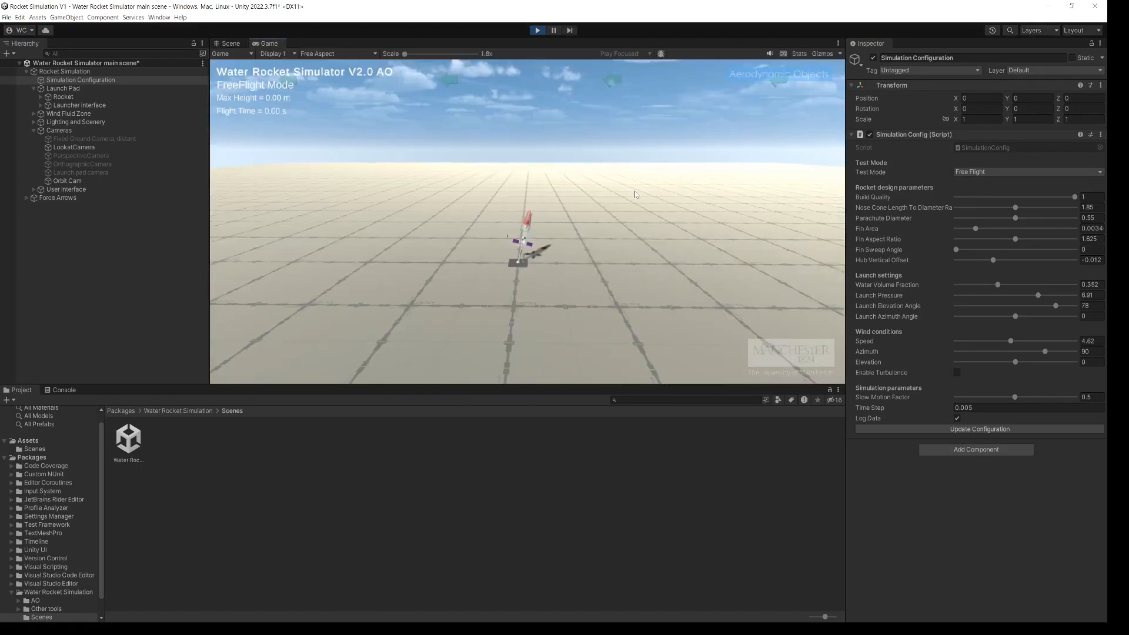
{"action": "key", "text": "space"}
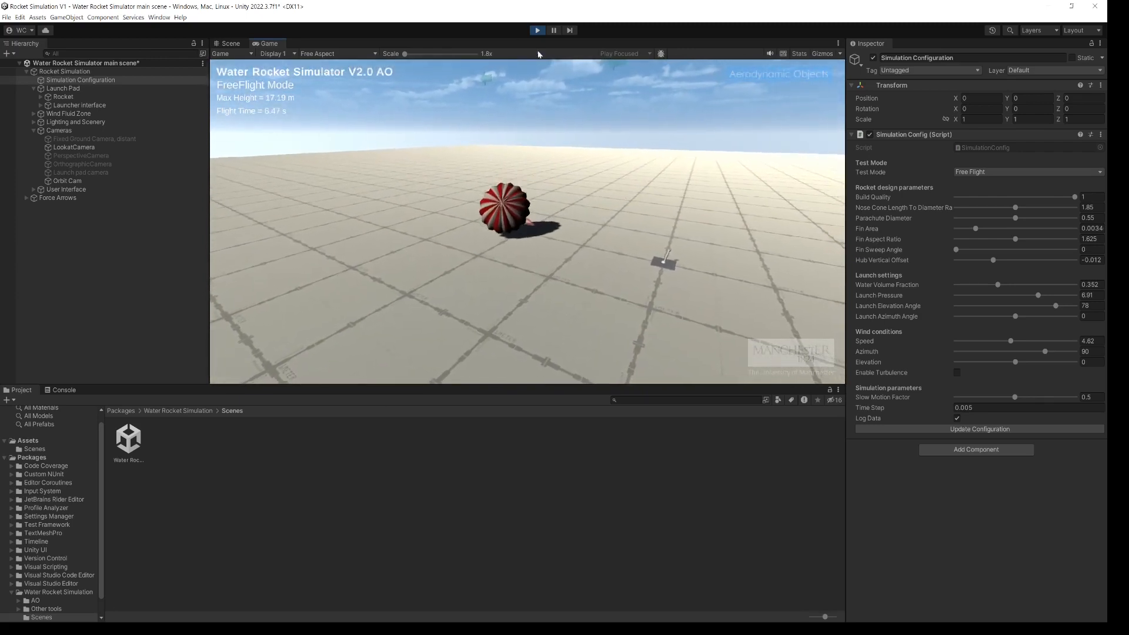
{"action": "left_click", "coordinate": [537, 31]}
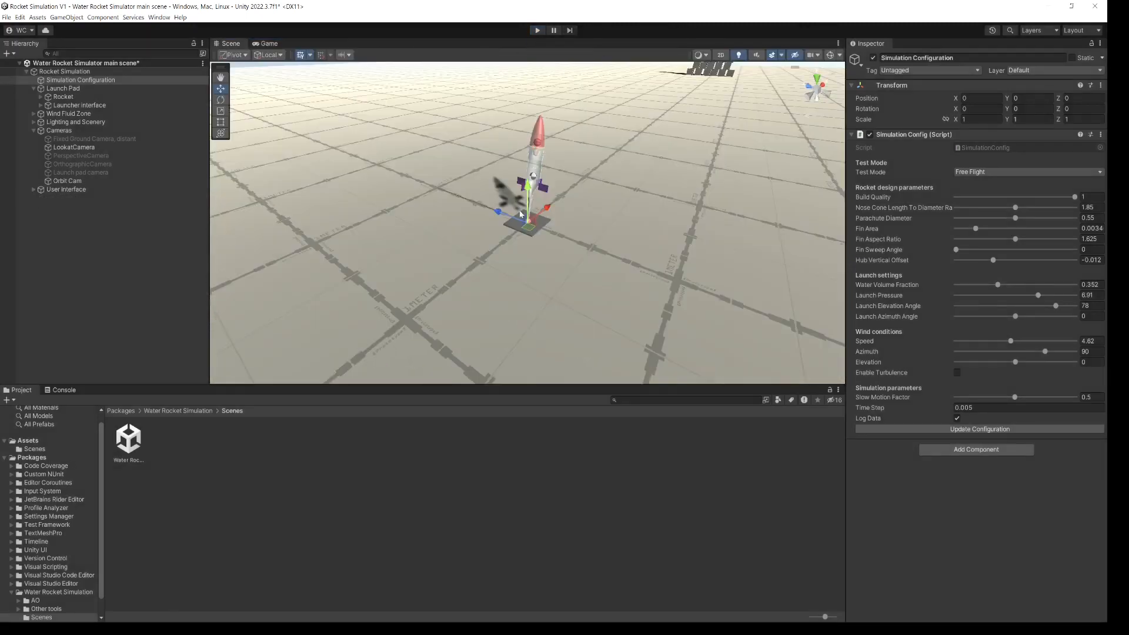
Set the Test Mode to Wind Tunnel and update the configuration
{"action": "left_click_drag", "start_coordinate": [616, 211], "coordinate": [538, 172], "text": "alt"}
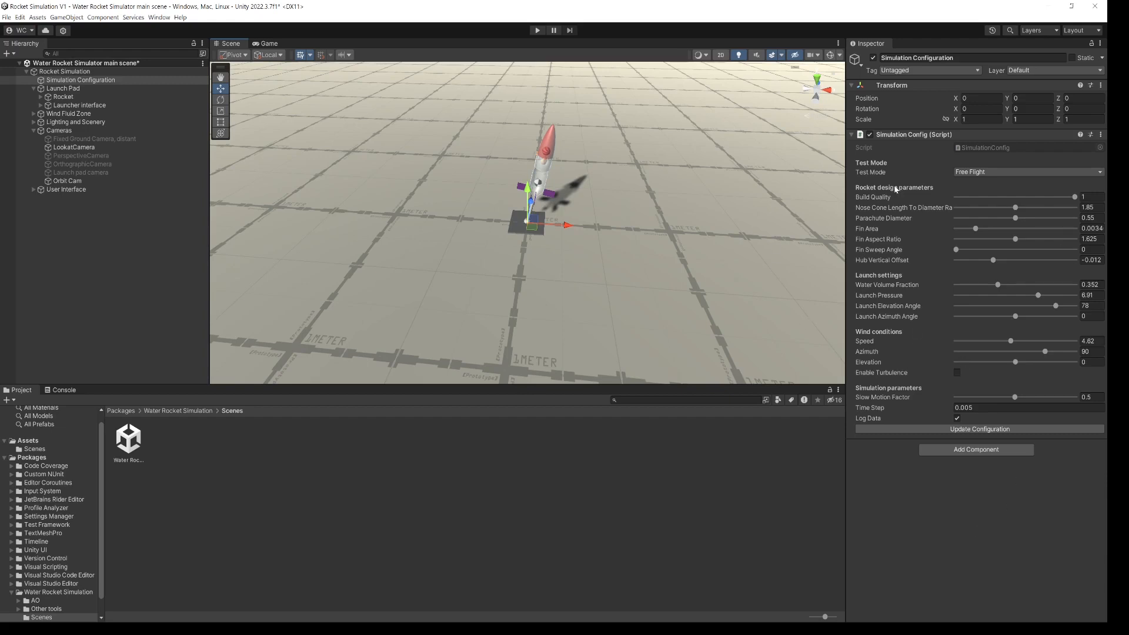
{"action": "left_click", "coordinate": [985, 172]}
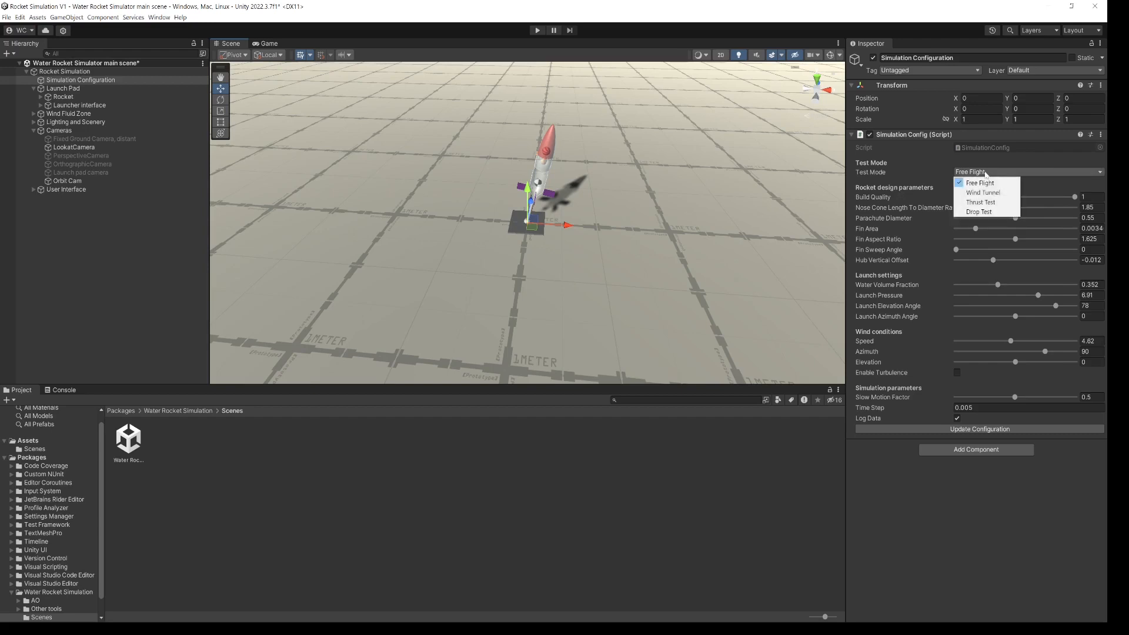
{"action": "left_click", "coordinate": [985, 194]}
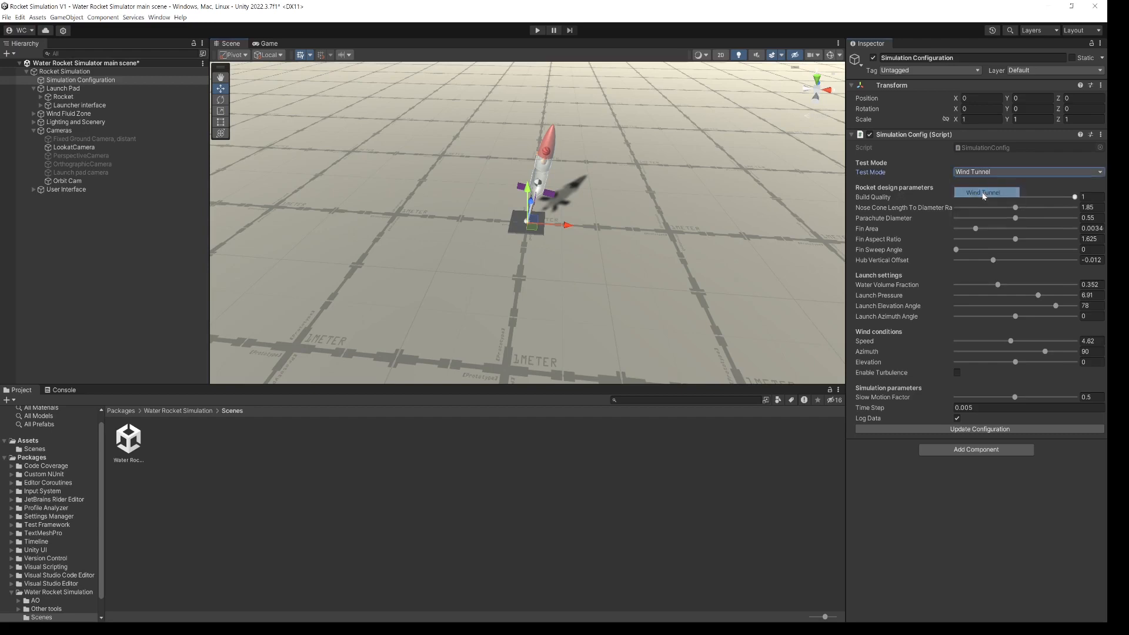
{"action": "left_click", "coordinate": [981, 430]}
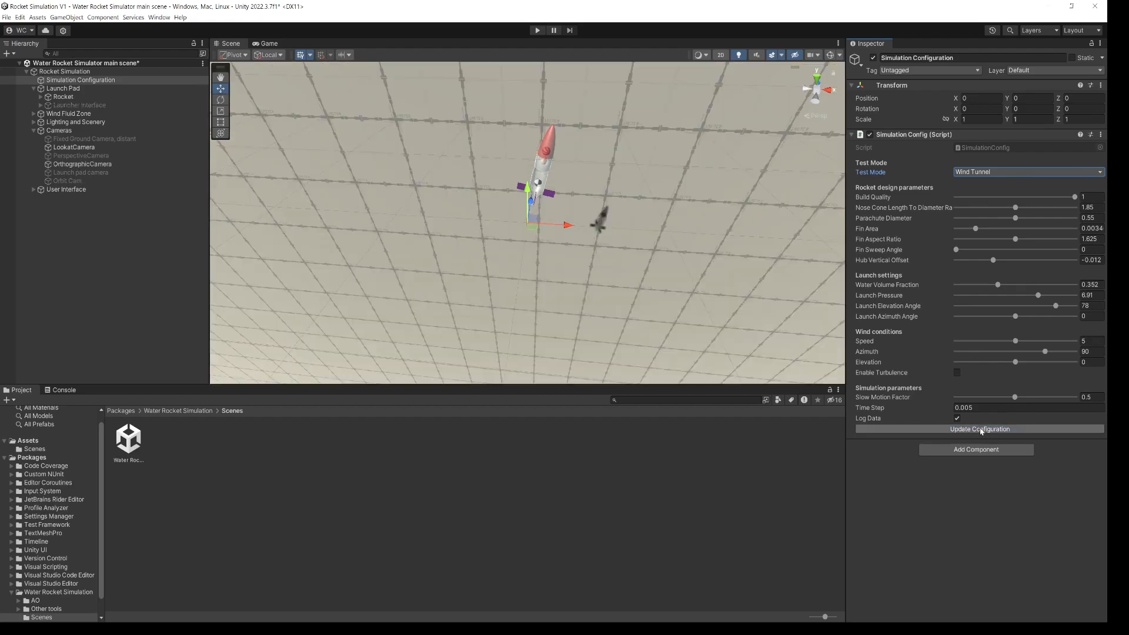
Start the wind tunnel simulation and set the wind Elevation to 6
{"action": "left_click", "coordinate": [540, 33]}
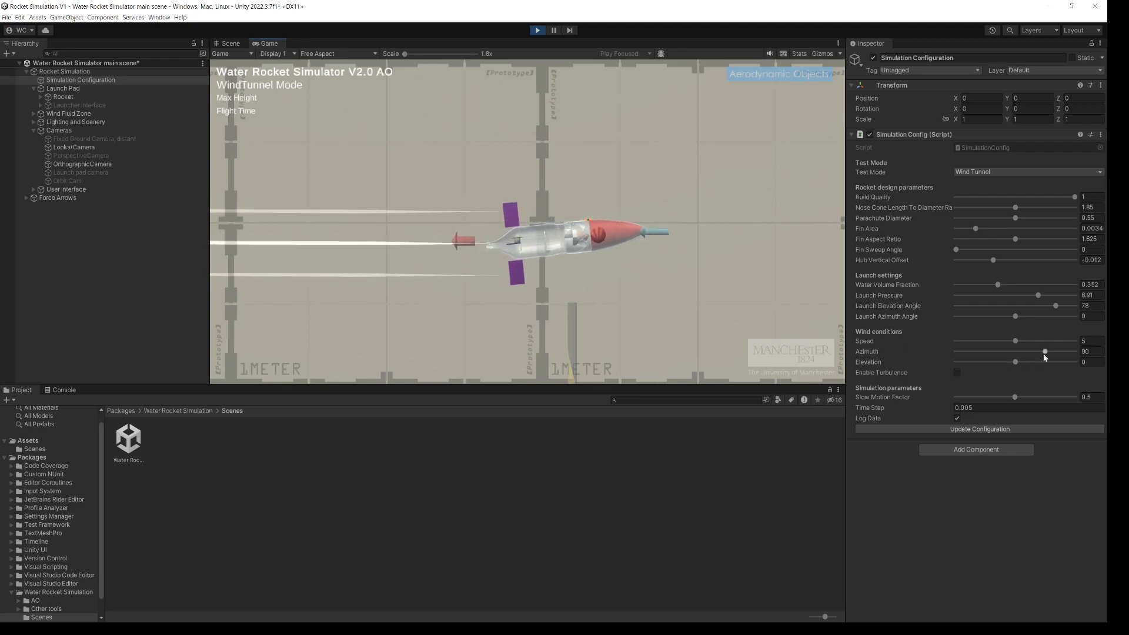
{"action": "left_click", "coordinate": [1016, 363]}
{"action": "mouse_move", "coordinate": [1017, 365]}
{"action": "left_mouse_down"}
{"action": "mouse_move", "coordinate": [1007, 364]}
{"action": "mouse_move", "coordinate": [1028, 365]}
{"action": "mouse_move", "coordinate": [972, 363]}
{"action": "mouse_move", "coordinate": [1019, 362]}
{"action": "left_mouse_up"}
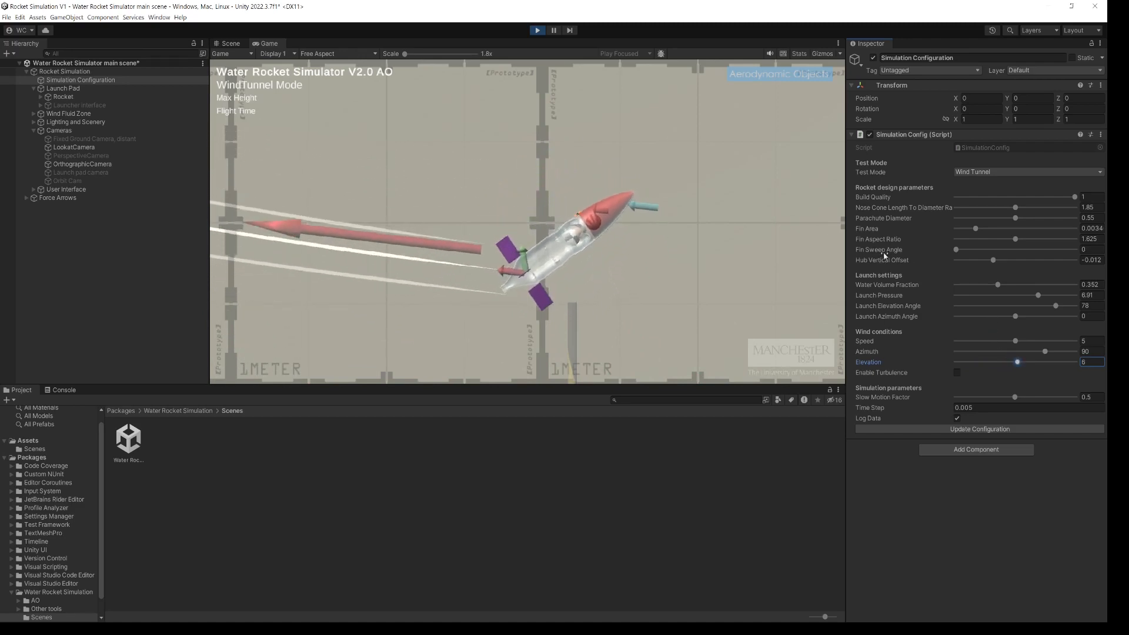
Set Fin Area to about 0.0147, update the running configuration, and test the rocket with a wind Elevation of -14
{"action": "left_click_drag", "start_coordinate": [975, 229], "coordinate": [1043, 231]}
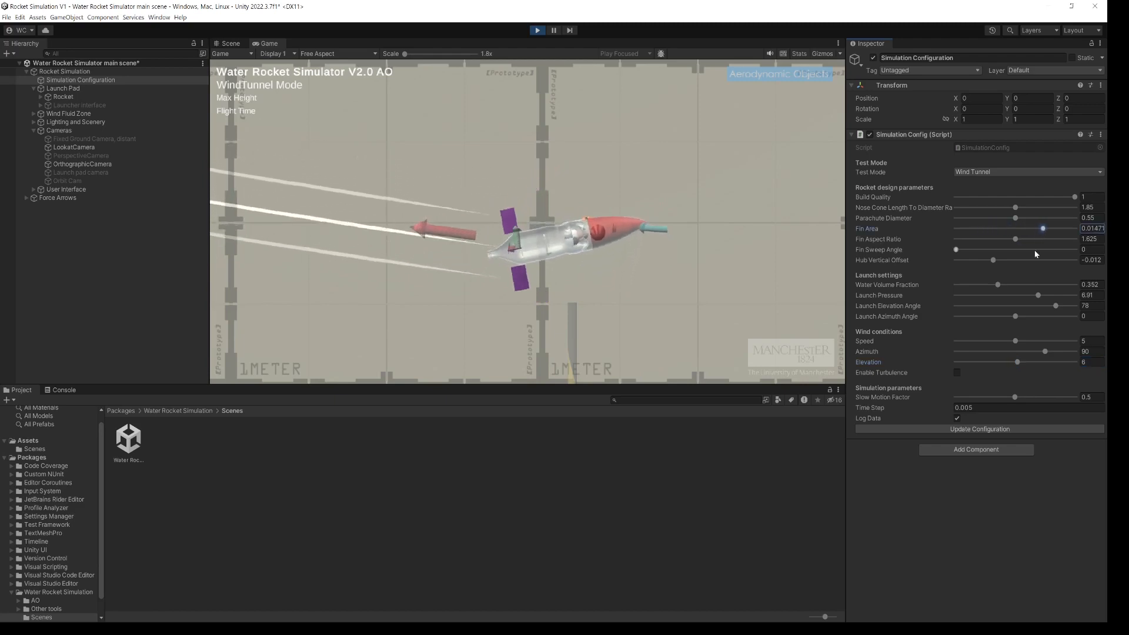
{"action": "left_click", "coordinate": [981, 429]}
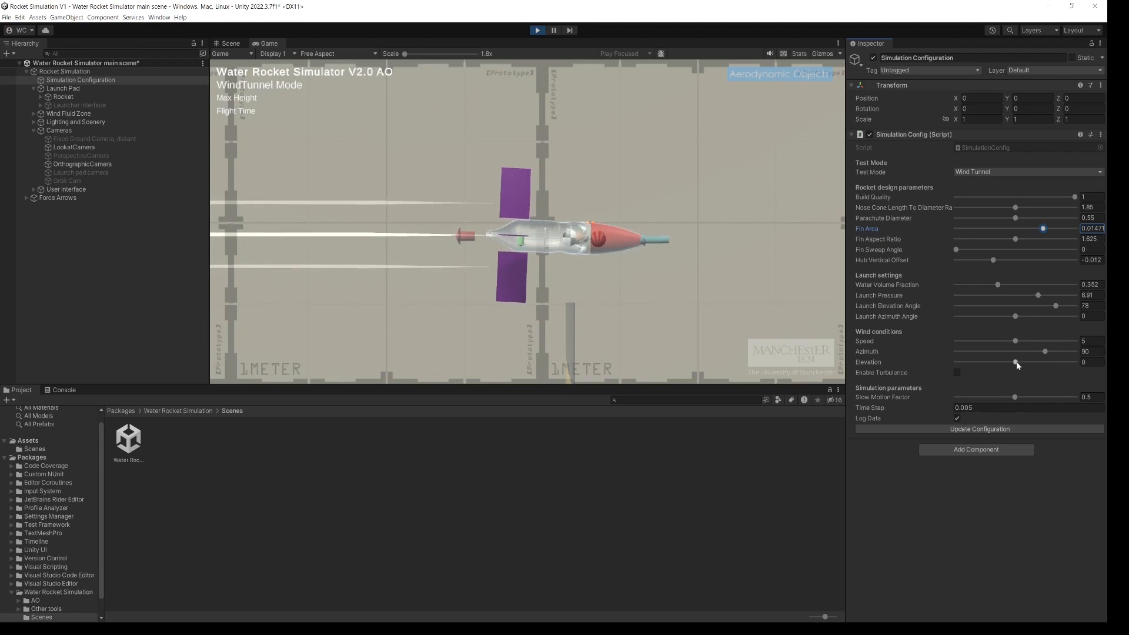
{"action": "mouse_move", "coordinate": [1013, 363]}
{"action": "left_mouse_down"}
{"action": "mouse_move", "coordinate": [993, 362]}
{"action": "mouse_move", "coordinate": [1010, 363]}
{"action": "left_mouse_up"}
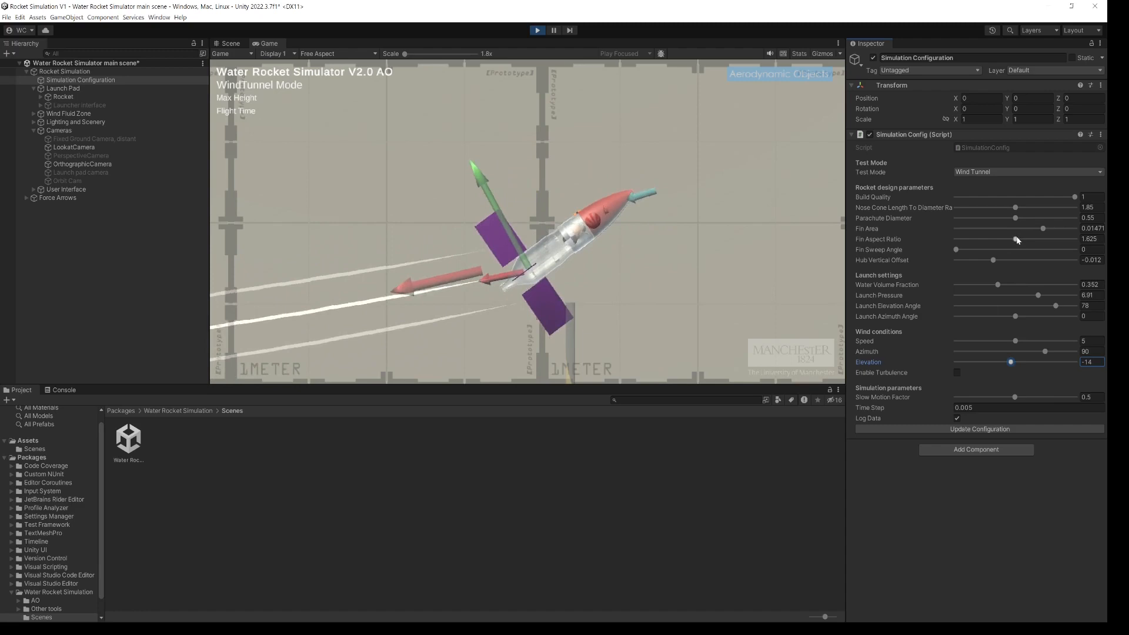
Reduce Fin Area to its minimum and update the configuration of the running wind tunnel test
{"action": "left_click_drag", "start_coordinate": [1042, 229], "coordinate": [943, 232]}
{"action": "left_click", "coordinate": [973, 430]}
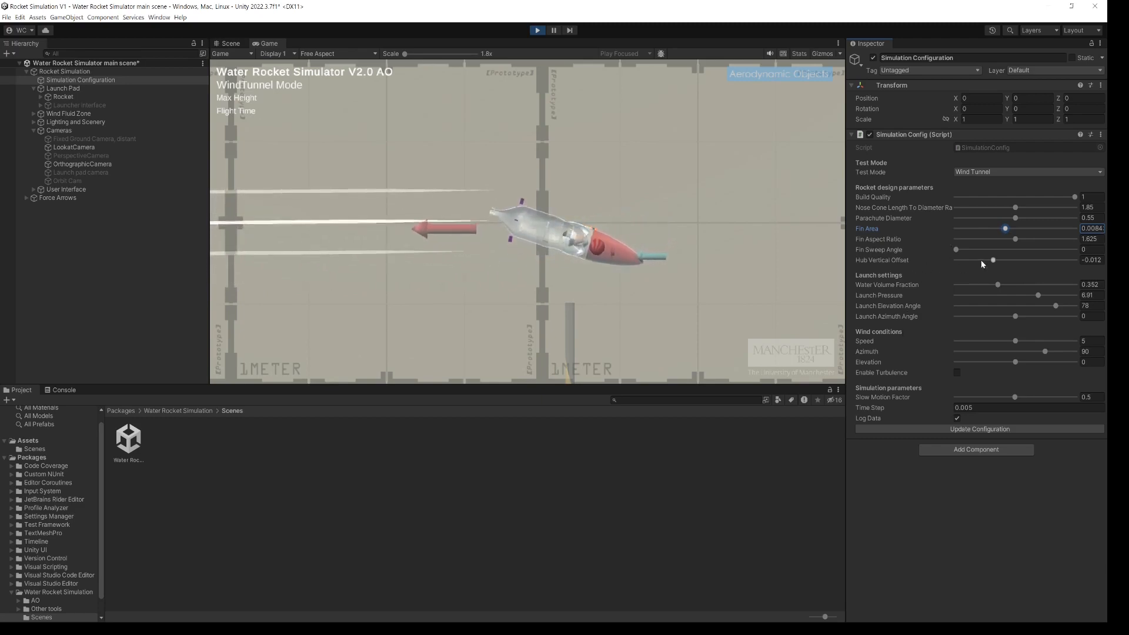
Set Fin Area to about 0.0084, test a Hub Vertical Offset of about 0.309, and change it to -0.063, updating the configuration each time
{"action": "left_click_drag", "start_coordinate": [1050, 262], "coordinate": [1054, 263]}
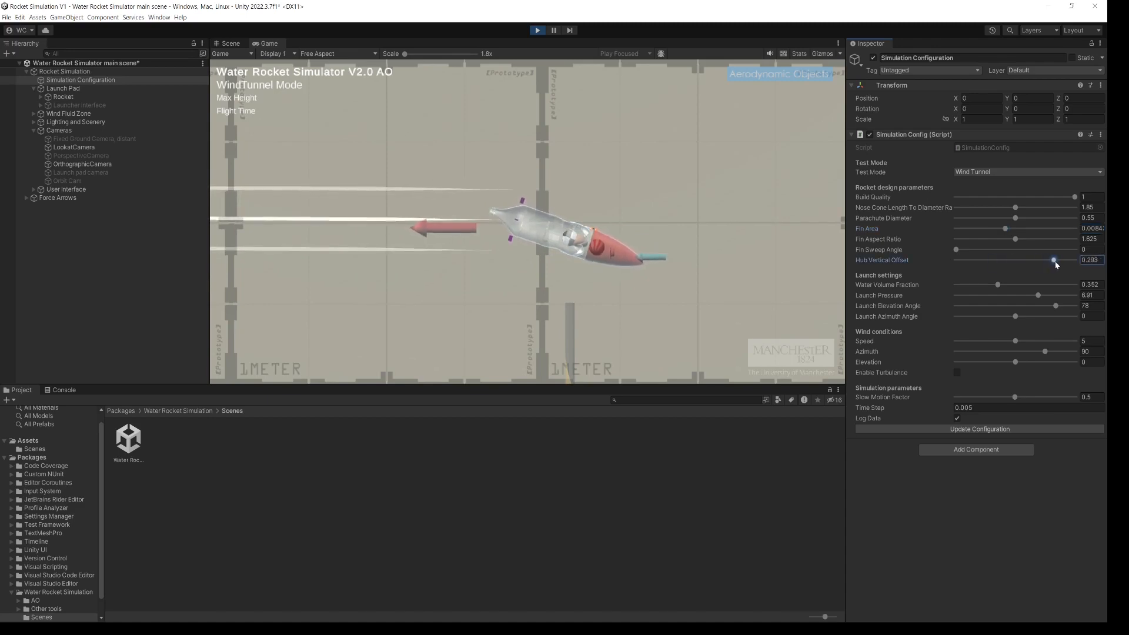
{"action": "left_click", "coordinate": [996, 430]}
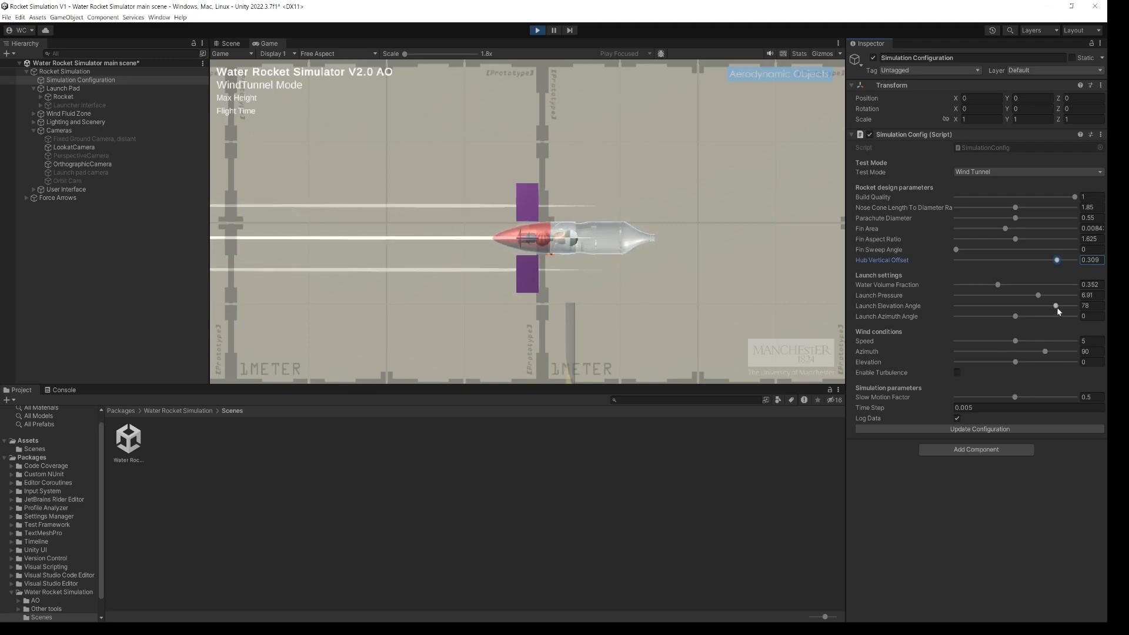
{"action": "left_click_drag", "start_coordinate": [1056, 260], "coordinate": [983, 260]}
{"action": "left_click", "coordinate": [969, 431]}
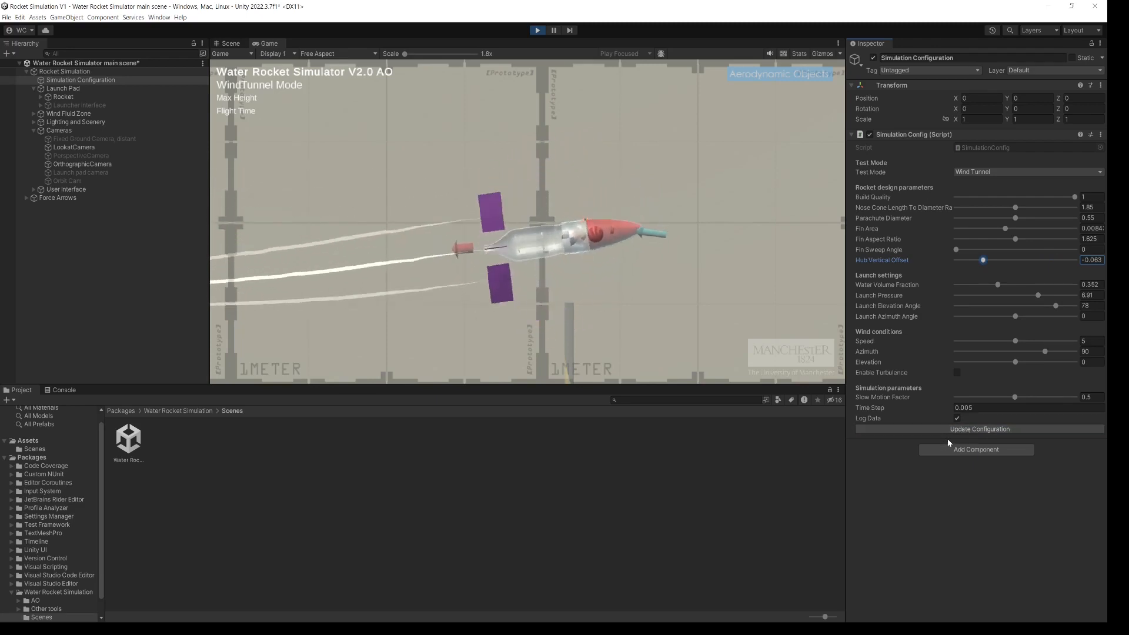
Enable turbulence, update the configuration, test the rocket at a wind Speed of 10, and stop play mode
{"action": "left_click", "coordinate": [958, 372]}
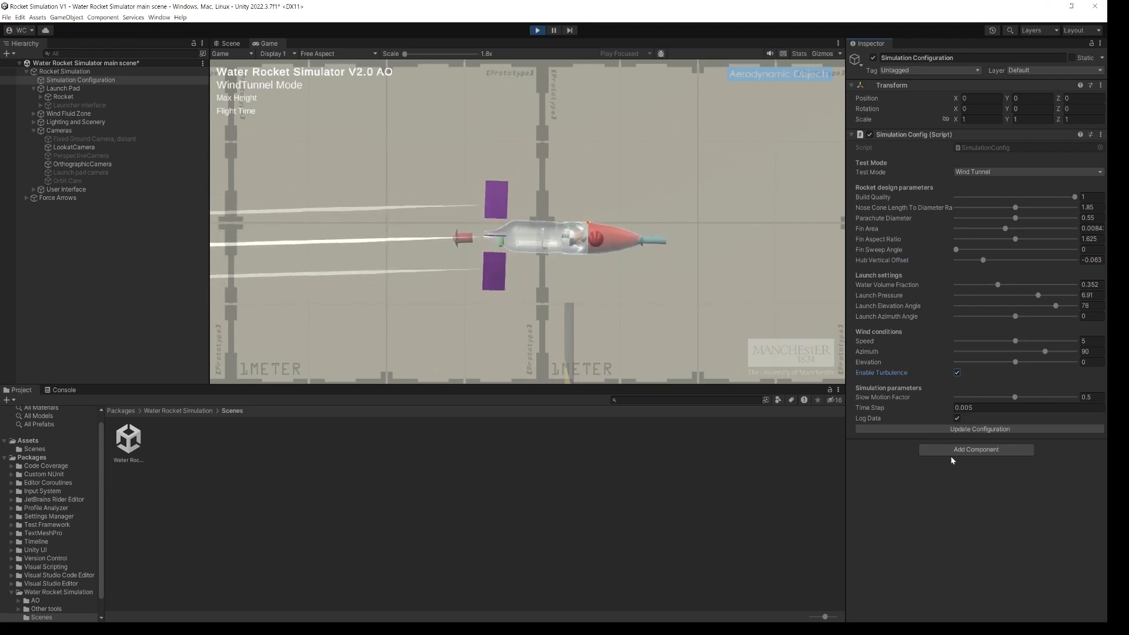
{"action": "left_click", "coordinate": [974, 430]}
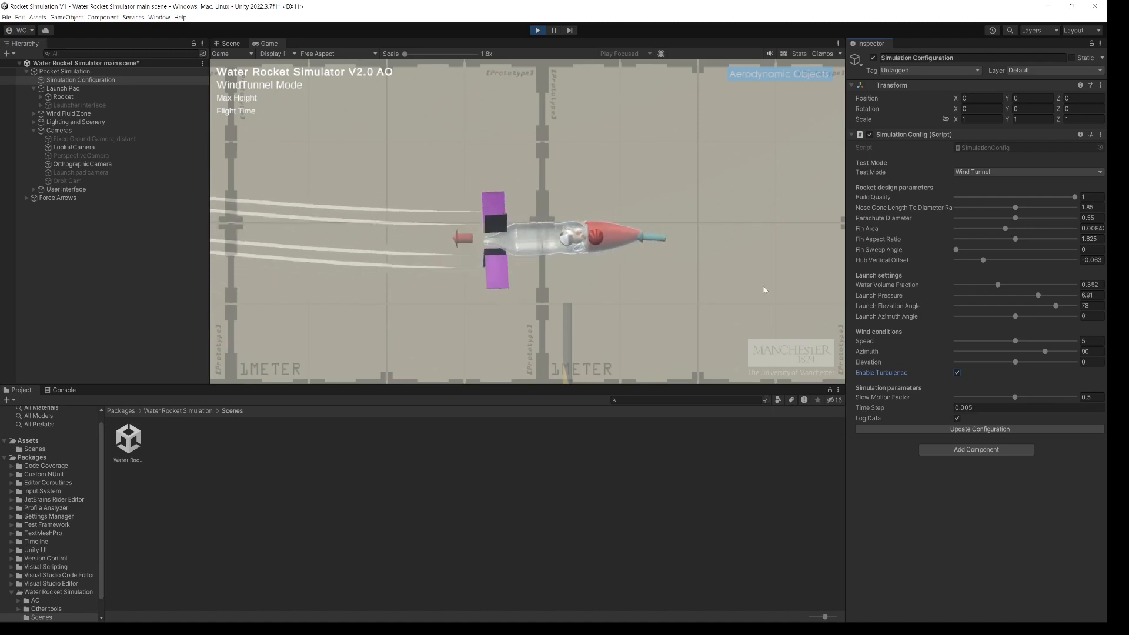
{"action": "left_click_drag", "start_coordinate": [1015, 341], "coordinate": [1084, 342]}
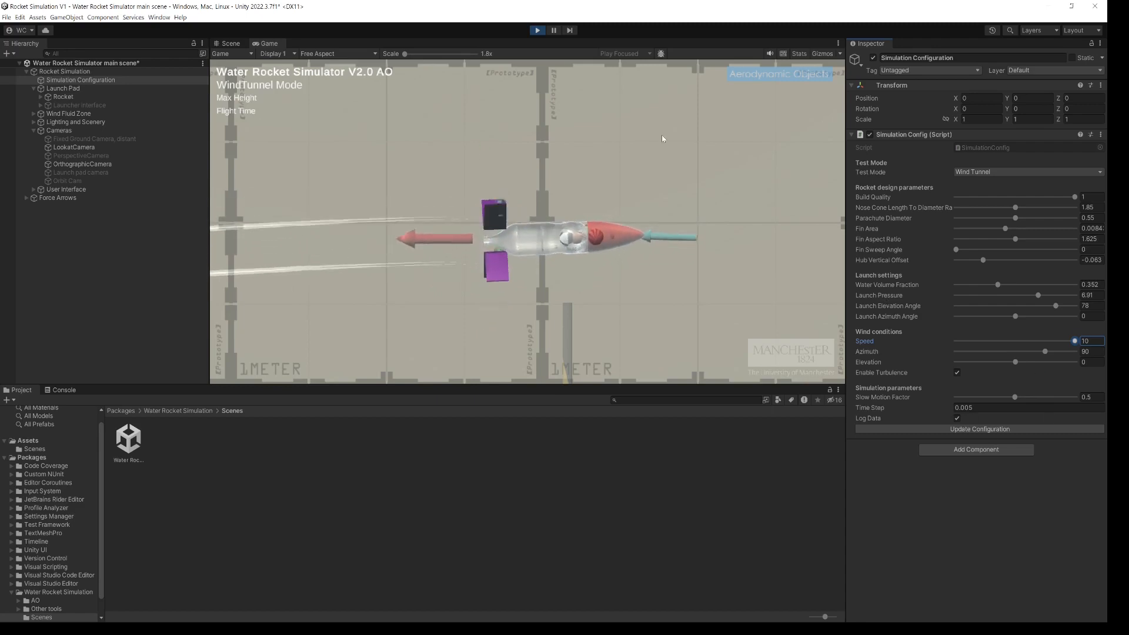
{"action": "left_click", "coordinate": [537, 30]}
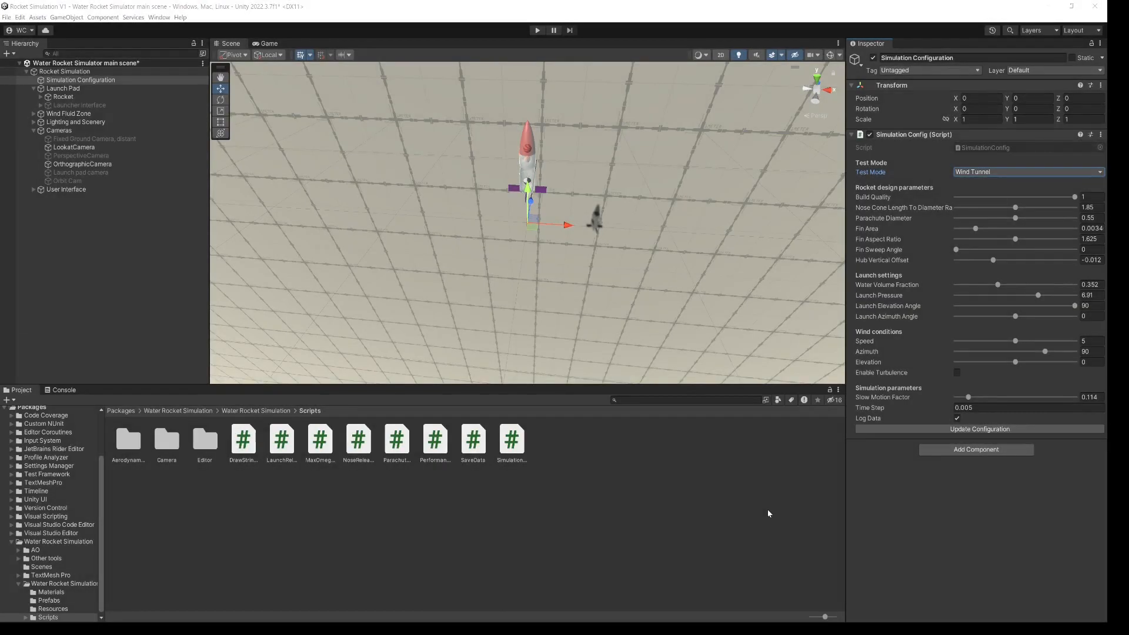
Set Test Mode to Thrust Test, update the configuration, and start the thrust test in play mode
{"action": "left_click", "coordinate": [1028, 173]}
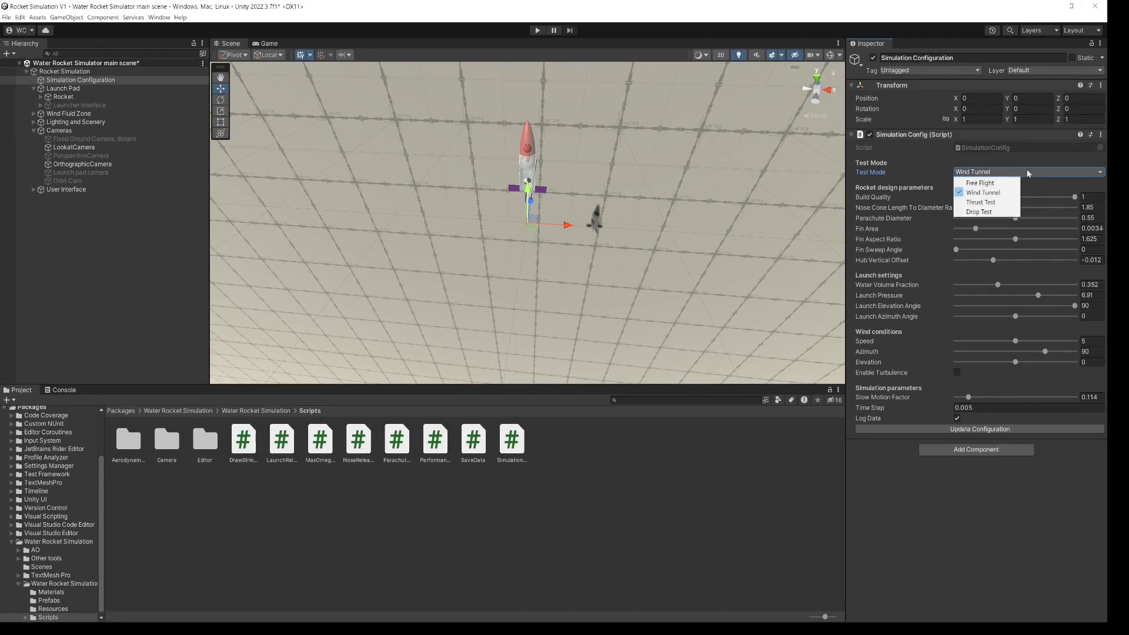
{"action": "left_click", "coordinate": [981, 202]}
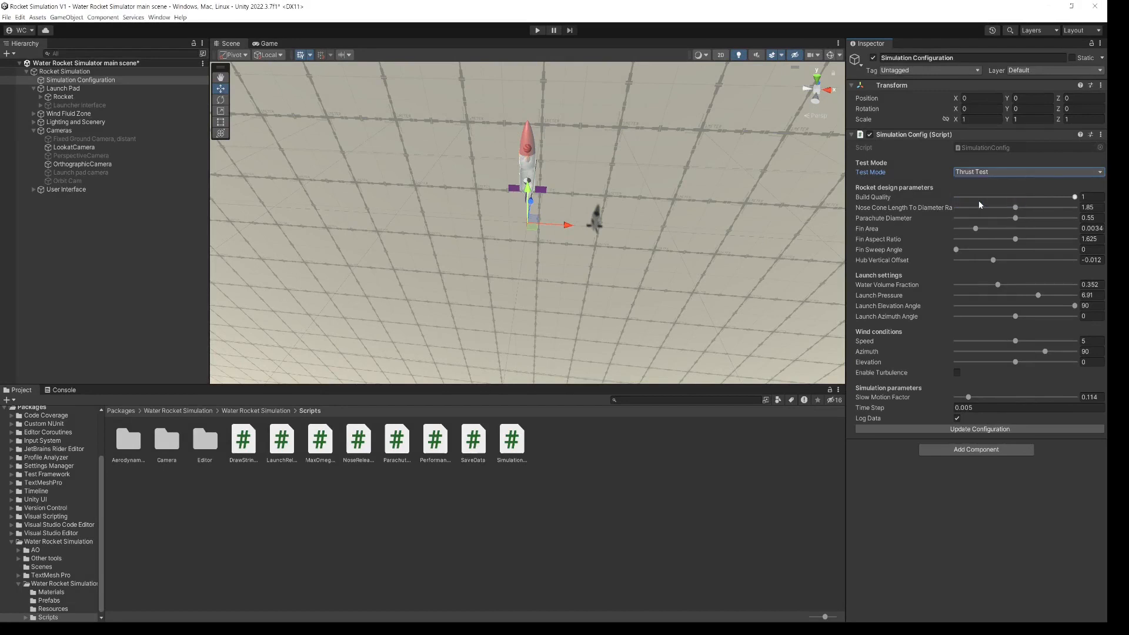
{"action": "left_click", "coordinate": [974, 429]}
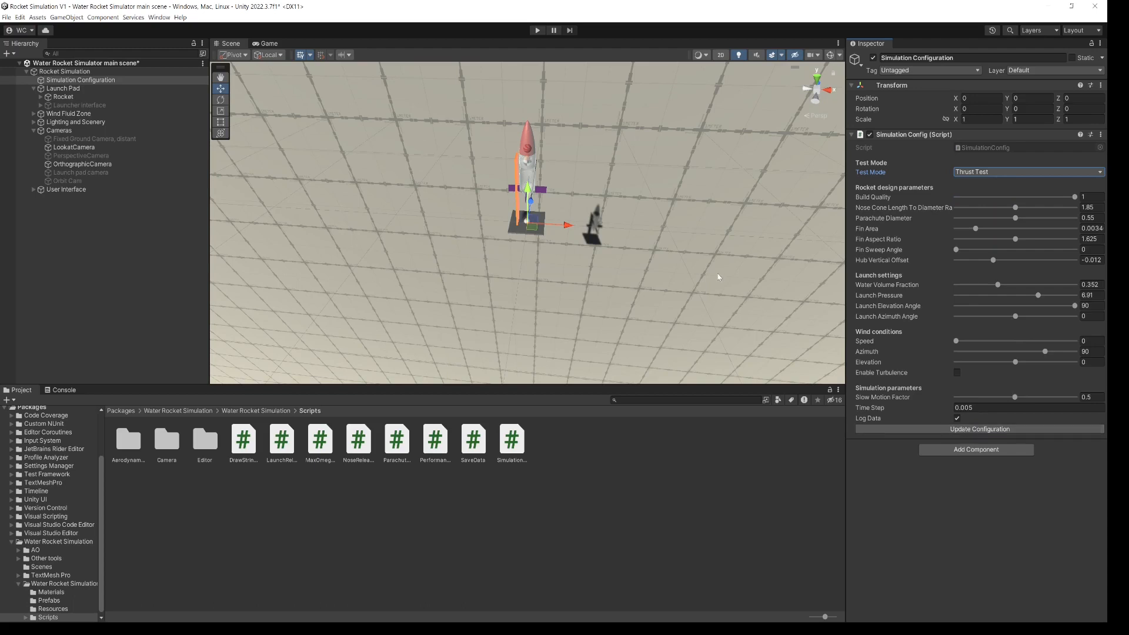
{"action": "left_click", "coordinate": [537, 32]}
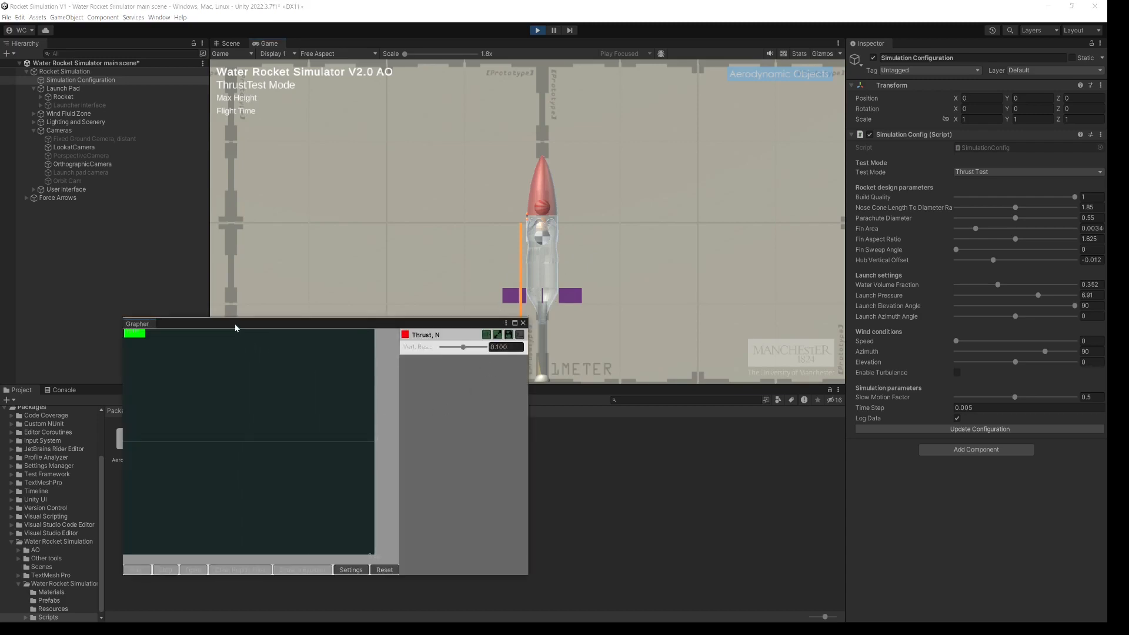
Widen and reposition the Grapher window clear of the rocket, and rerun the thrust test until its thrust curve is plotted
{"action": "left_click_drag", "start_coordinate": [235, 323], "coordinate": [180, 276]}
{"action": "left_click_drag", "start_coordinate": [469, 497], "coordinate": [504, 496]}
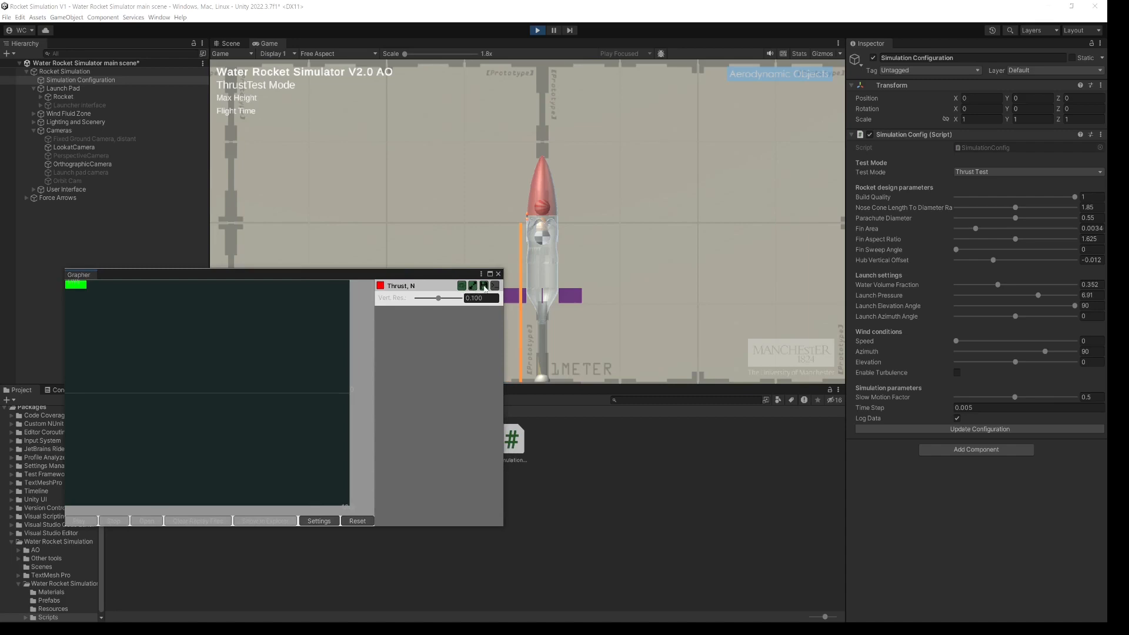
{"action": "left_click_drag", "start_coordinate": [338, 279], "coordinate": [382, 342]}
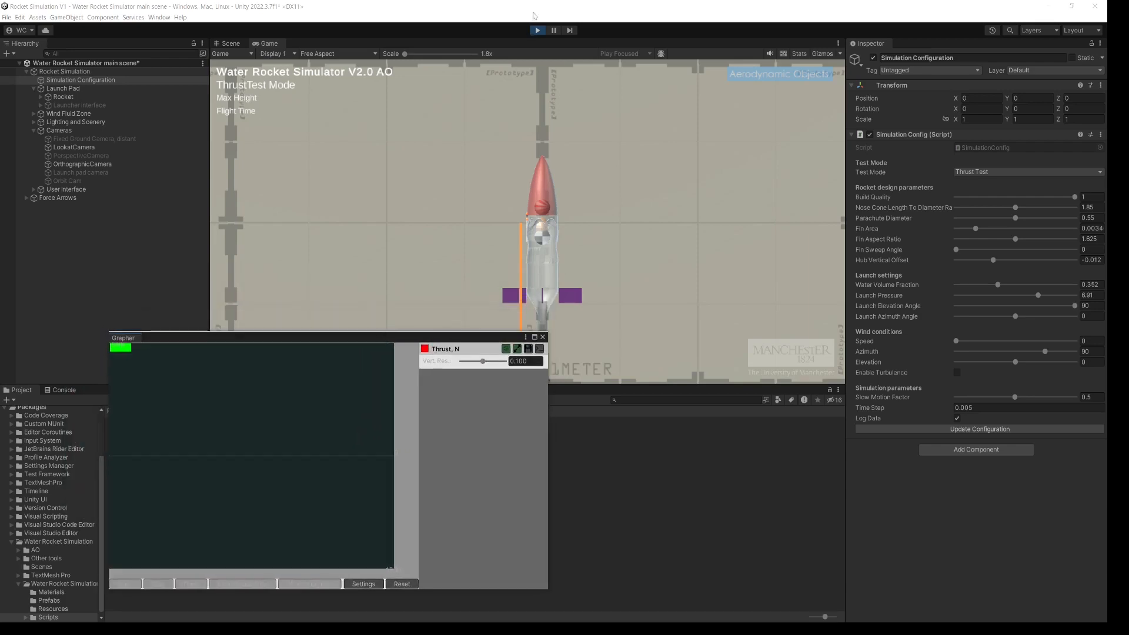
{"action": "left_click", "coordinate": [537, 30]}
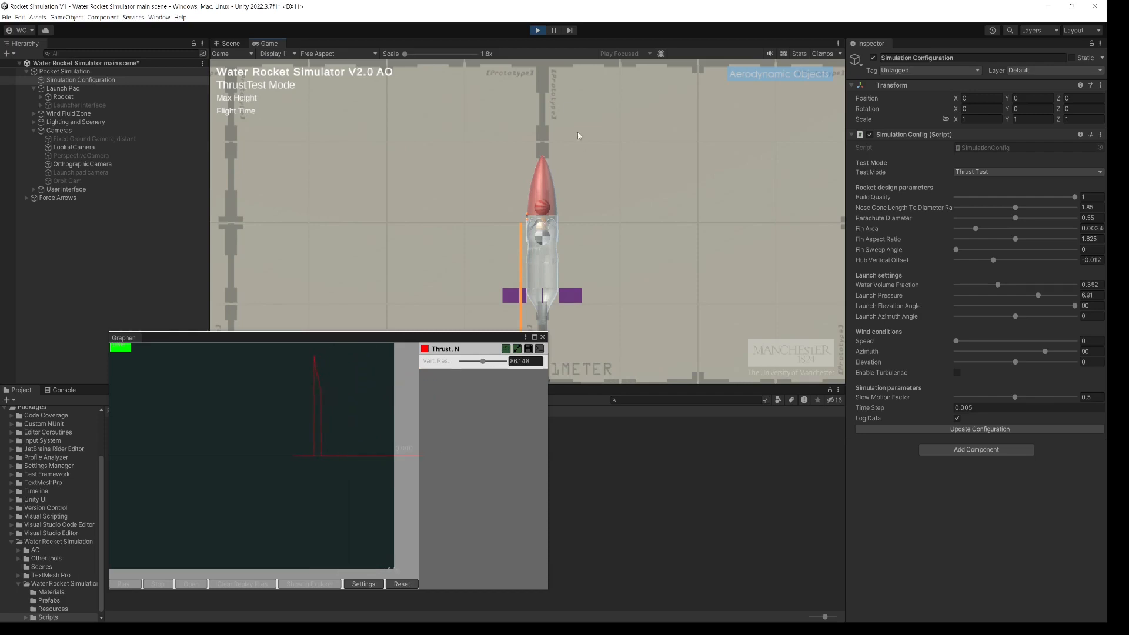
{"action": "left_click", "coordinate": [538, 30]}
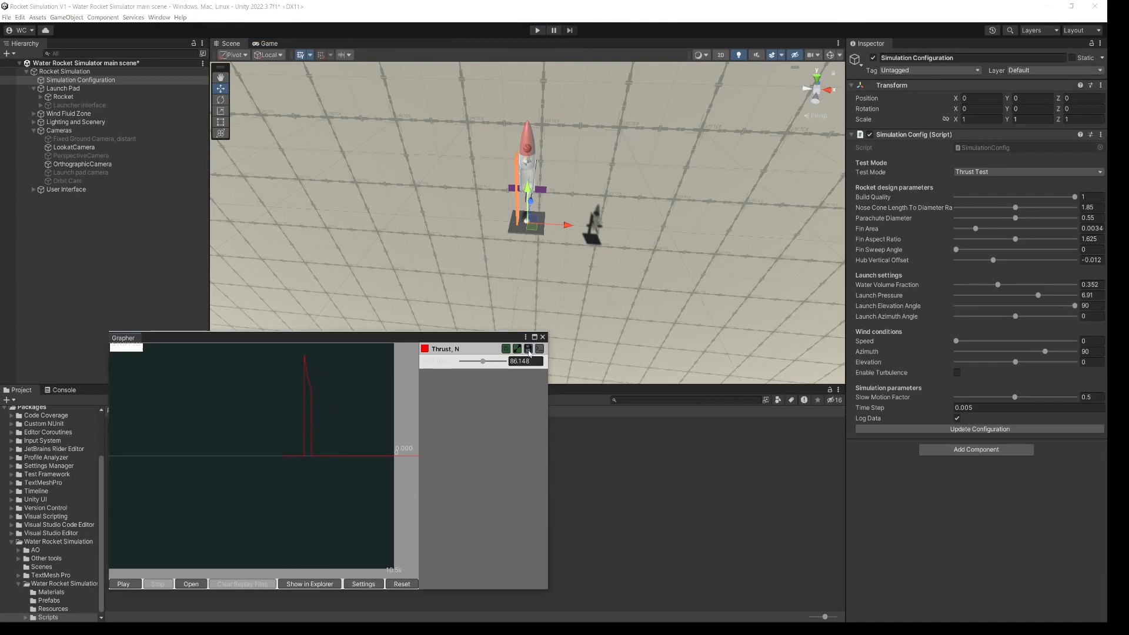
Record the thrust test once more, stop play mode, and open the logged Thrust CSV file in Excel through the Grapher's log folder
{"action": "left_click", "coordinate": [538, 30]}
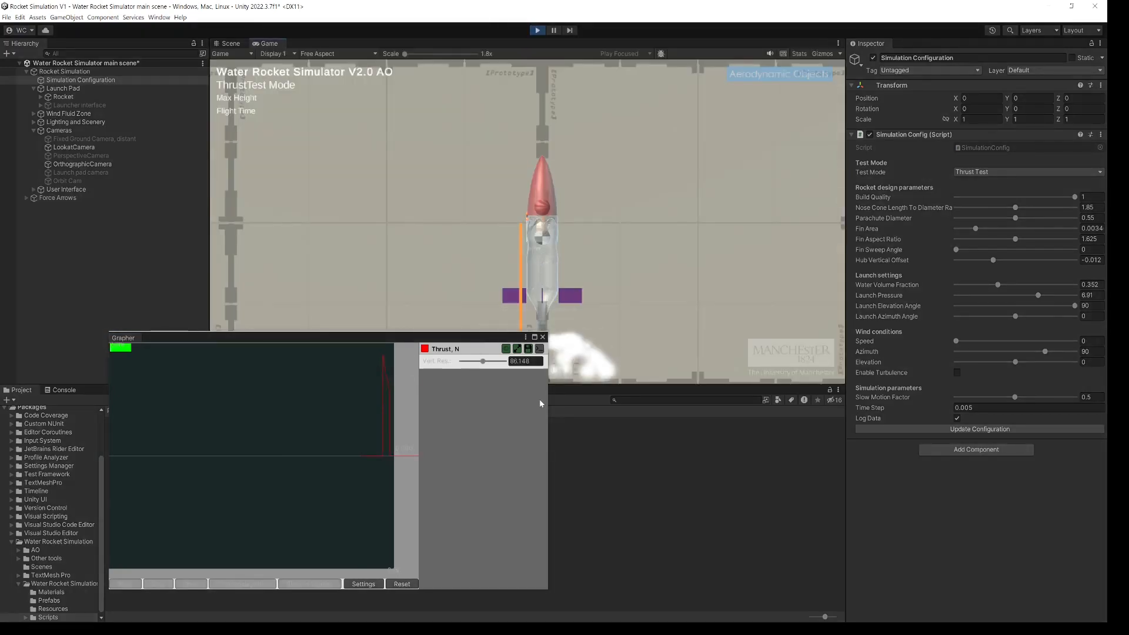
{"action": "left_click", "coordinate": [539, 33]}
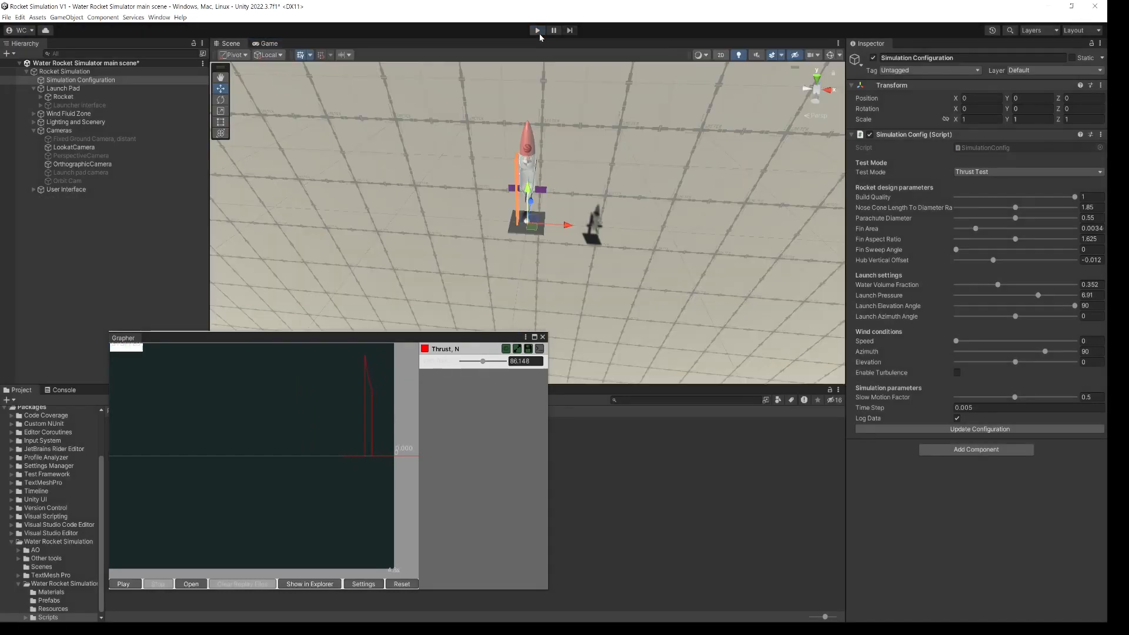
{"action": "left_click", "coordinate": [310, 584]}
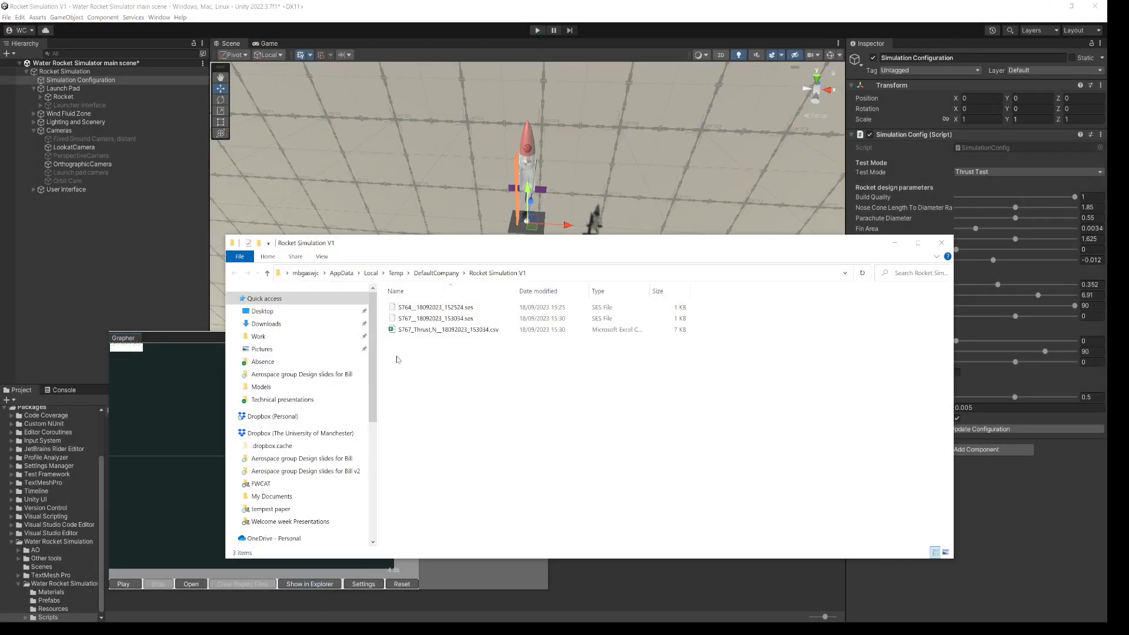
{"action": "double_click", "coordinate": [418, 329]}
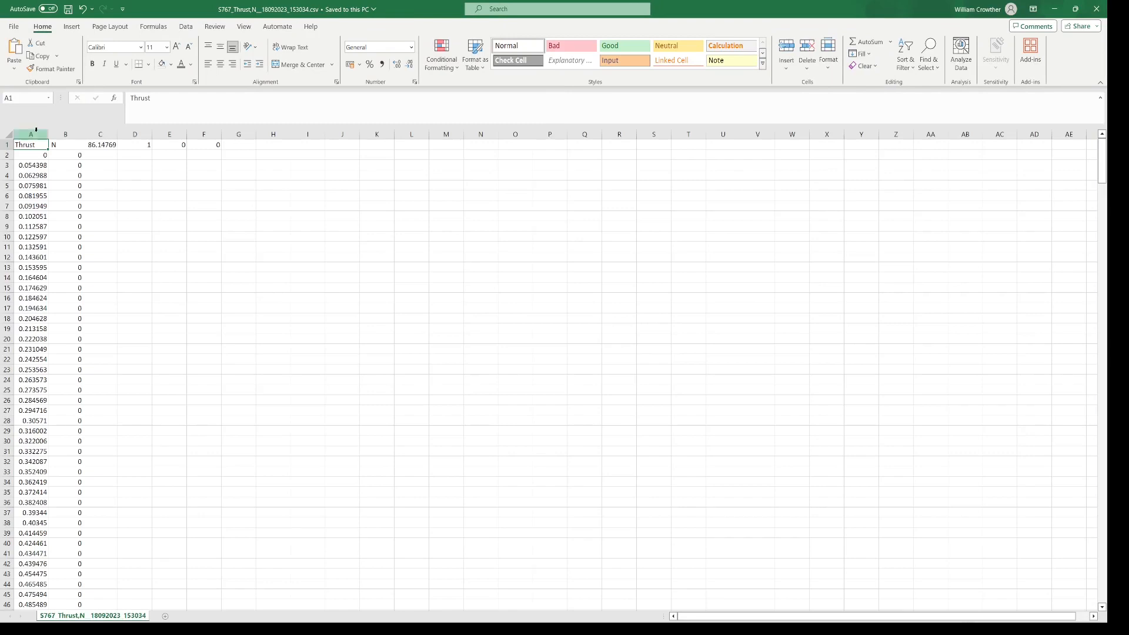
Insert a Scatter with Smooth Lines chart from columns A and B, using the single-series variant that plots thrust against time
{"action": "left_click_drag", "start_coordinate": [35, 130], "coordinate": [65, 134]}
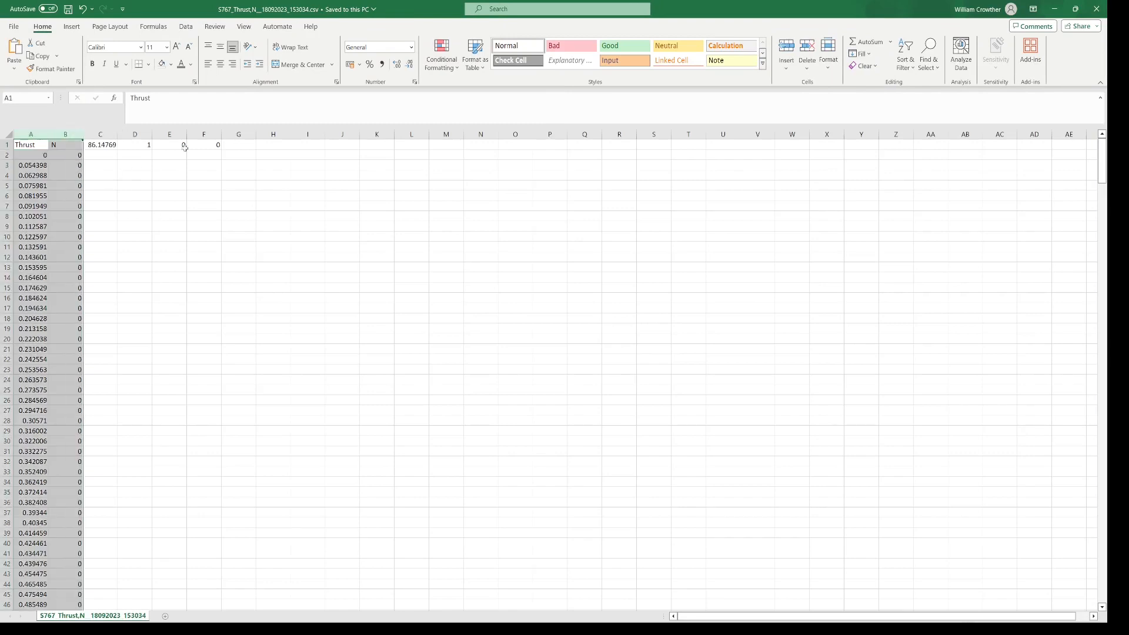
{"action": "left_click", "coordinate": [71, 27]}
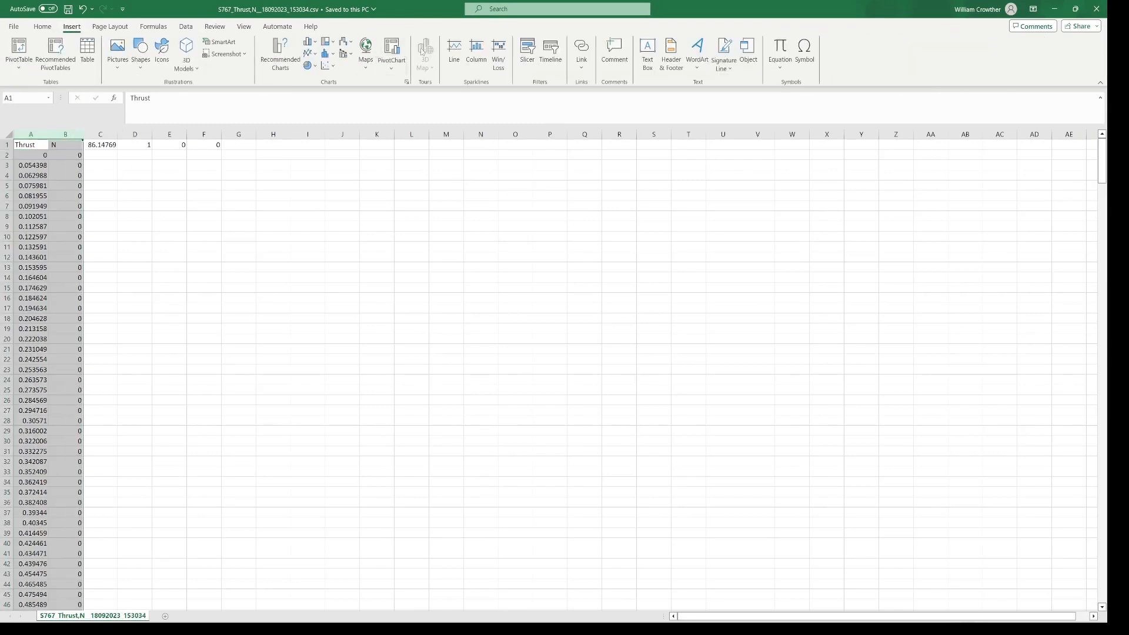
{"action": "left_click", "coordinate": [280, 52]}
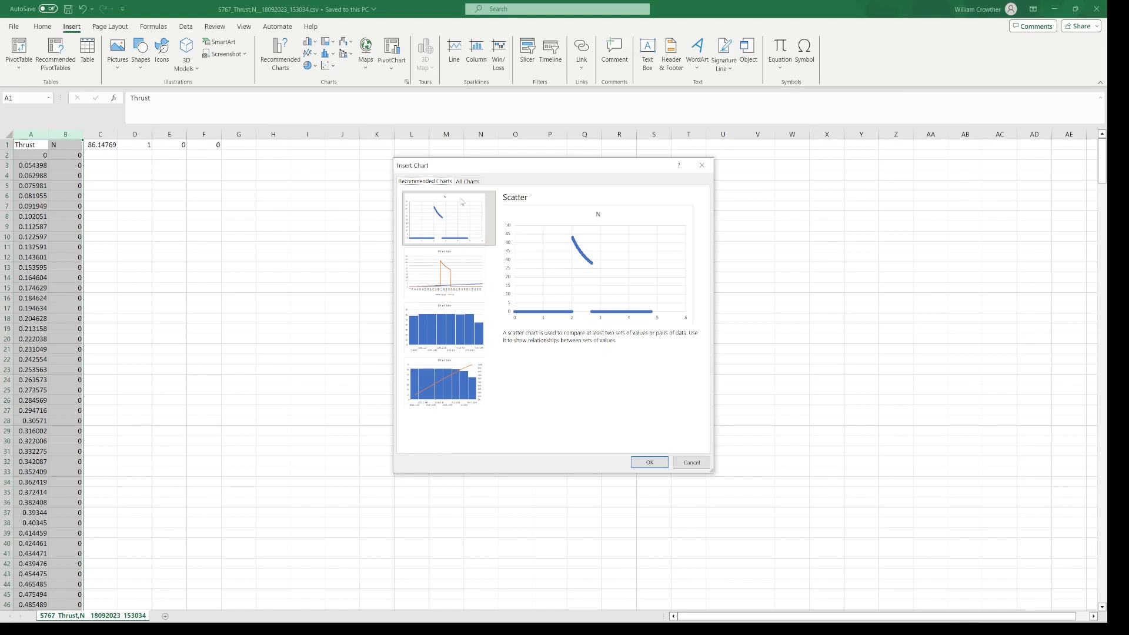
{"action": "left_click", "coordinate": [468, 182]}
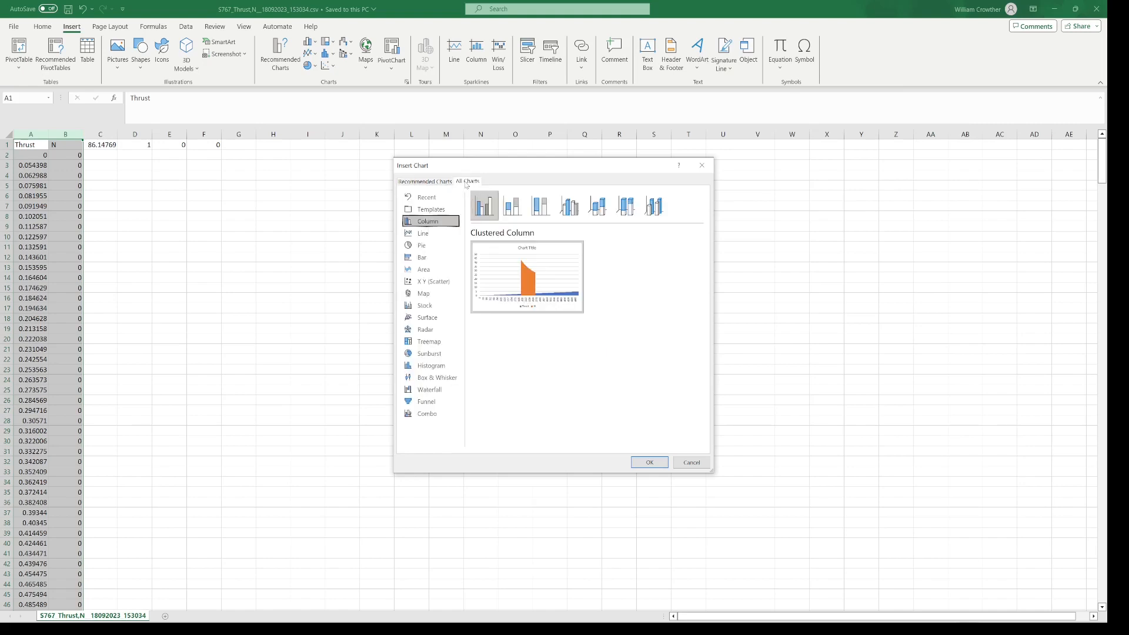
{"action": "left_click", "coordinate": [425, 282]}
{"action": "left_click", "coordinate": [538, 211]}
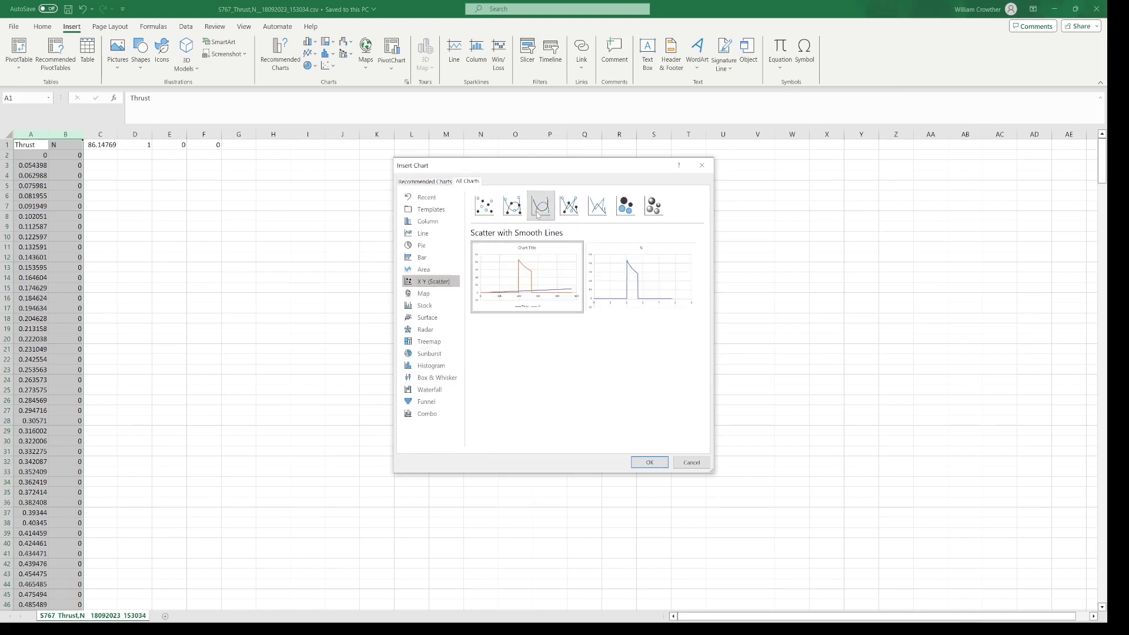
{"action": "left_click", "coordinate": [646, 297]}
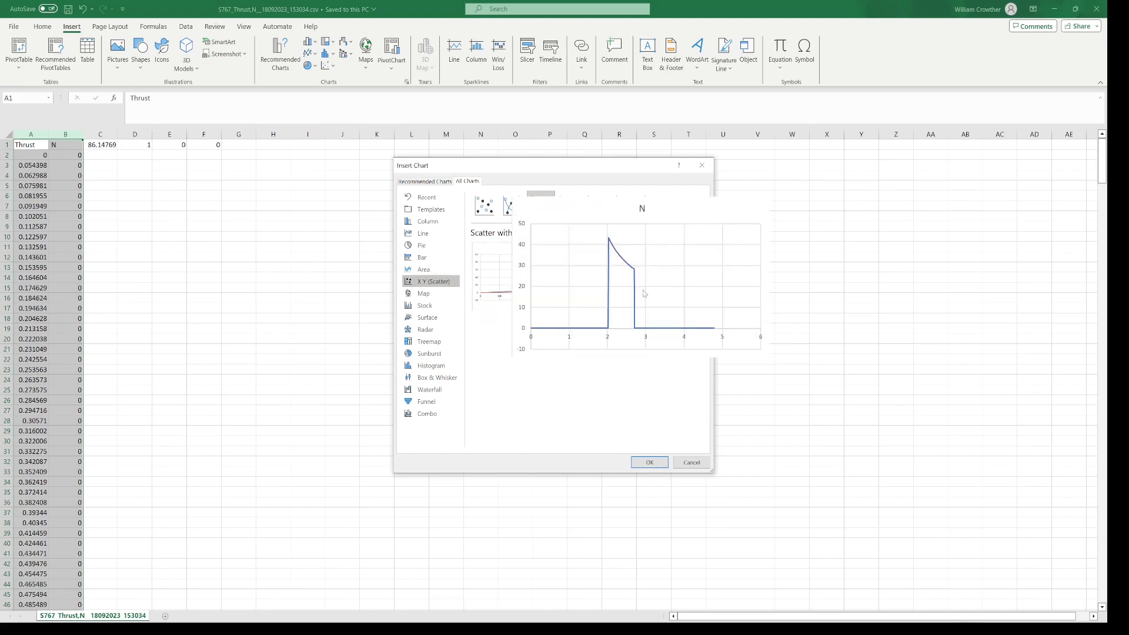
{"action": "left_click", "coordinate": [656, 462]}
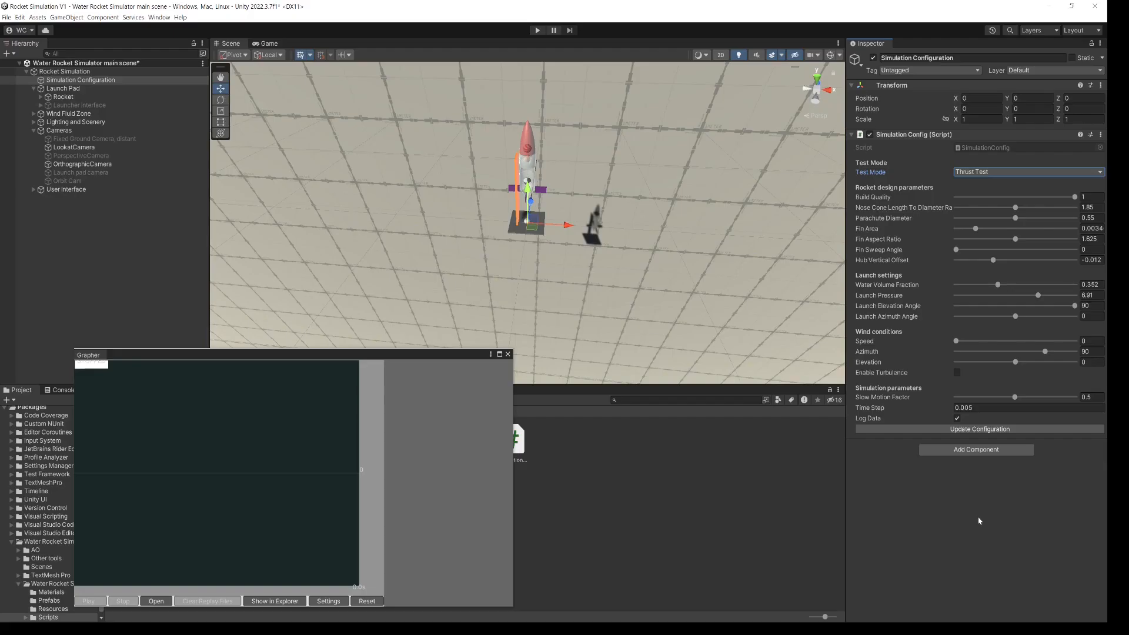
Back in Unity, set Test Mode to Drop Test, update the configuration, and deactivate the LookatCamera object
{"action": "left_click", "coordinate": [1000, 171]}
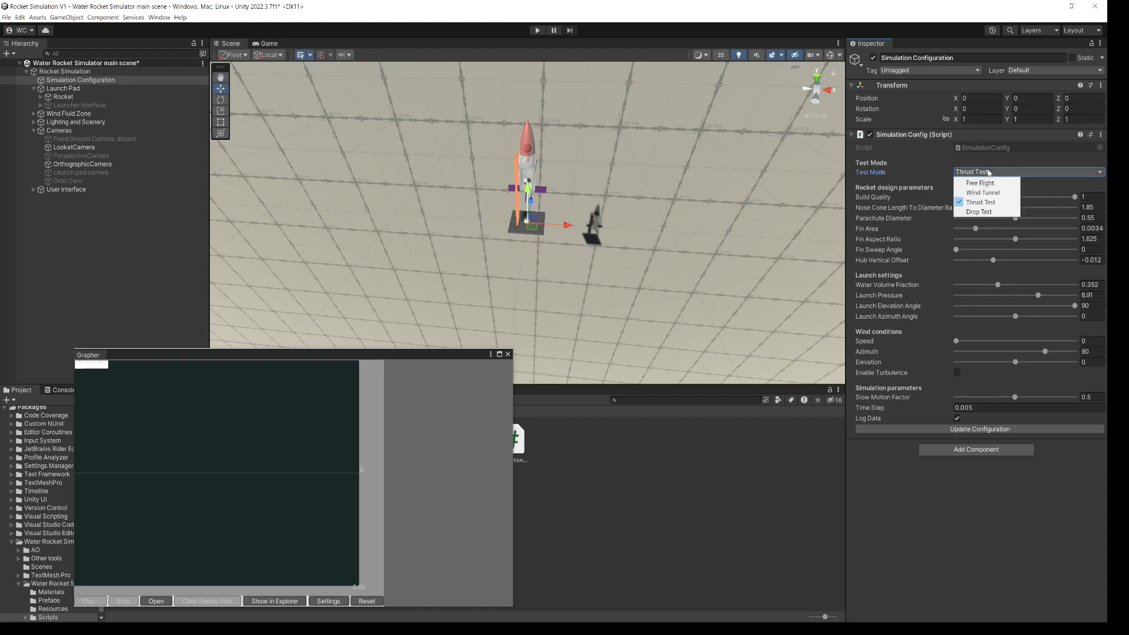
{"action": "left_click", "coordinate": [979, 213]}
{"action": "left_click", "coordinate": [982, 430]}
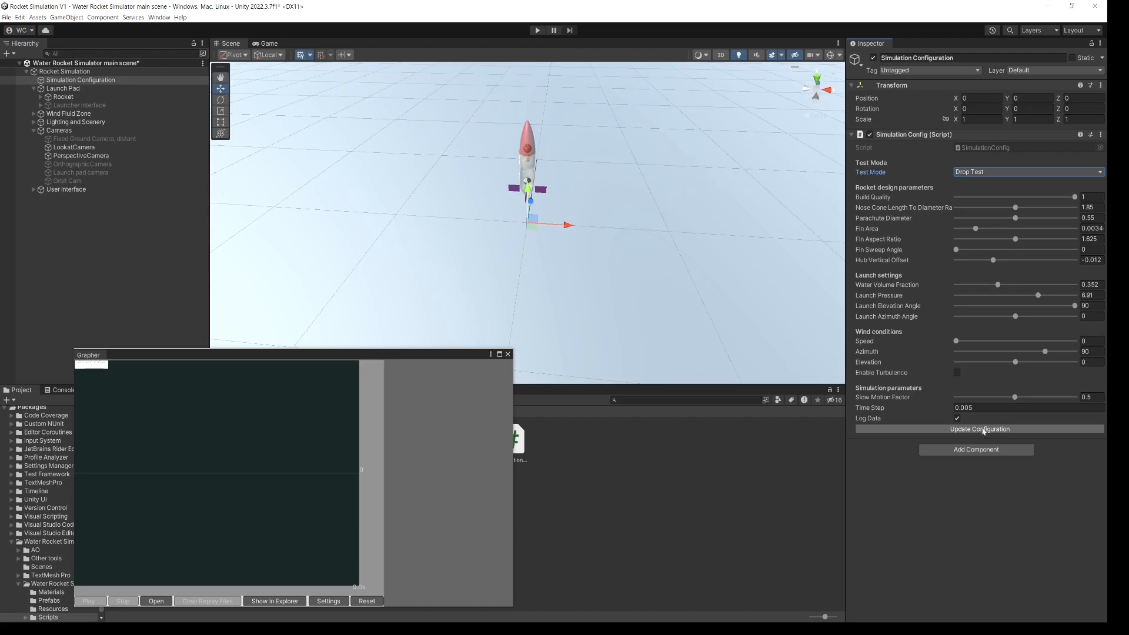
{"action": "left_click", "coordinate": [74, 147]}
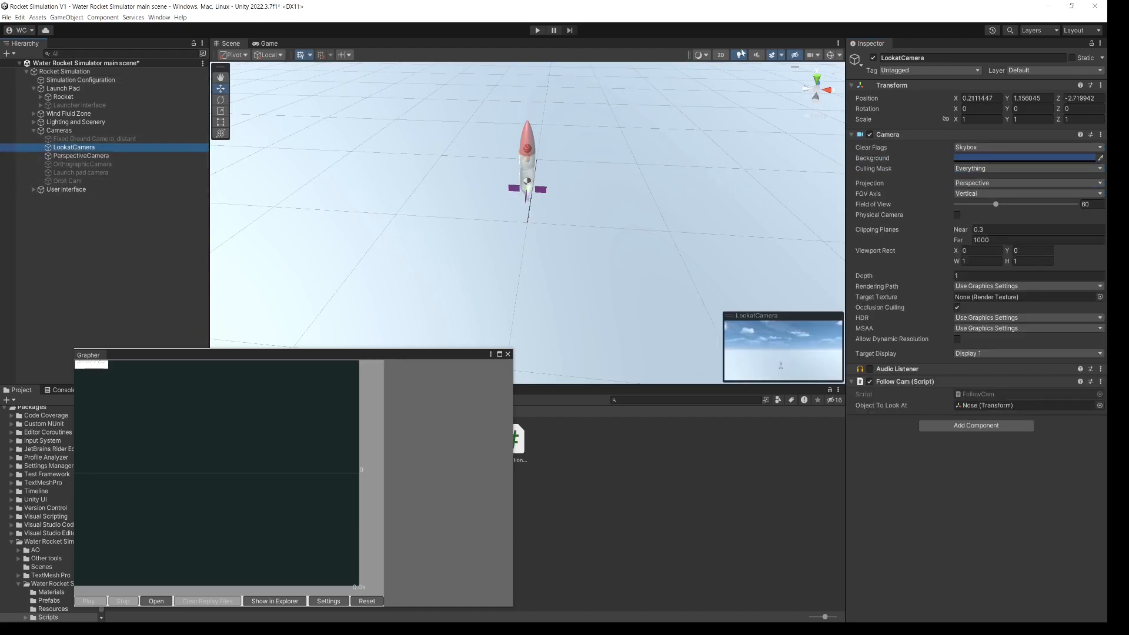
{"action": "left_click", "coordinate": [873, 58]}
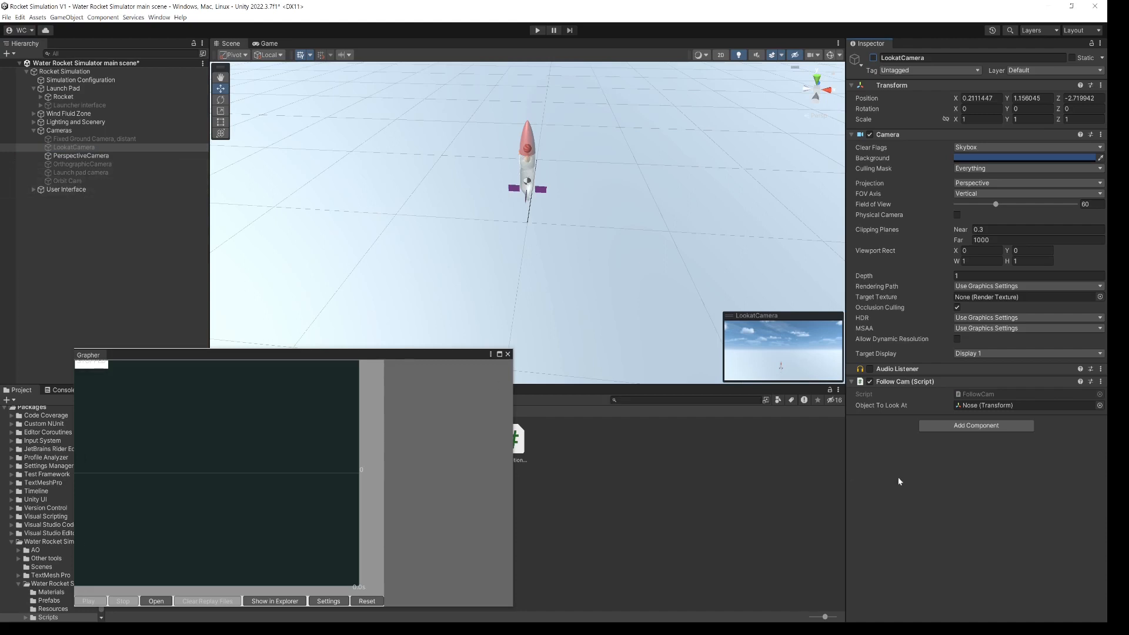
Run the drop test with the Grapher window moved slightly aside, and stop play mode after the parachute descent settles
{"action": "left_click", "coordinate": [537, 30]}
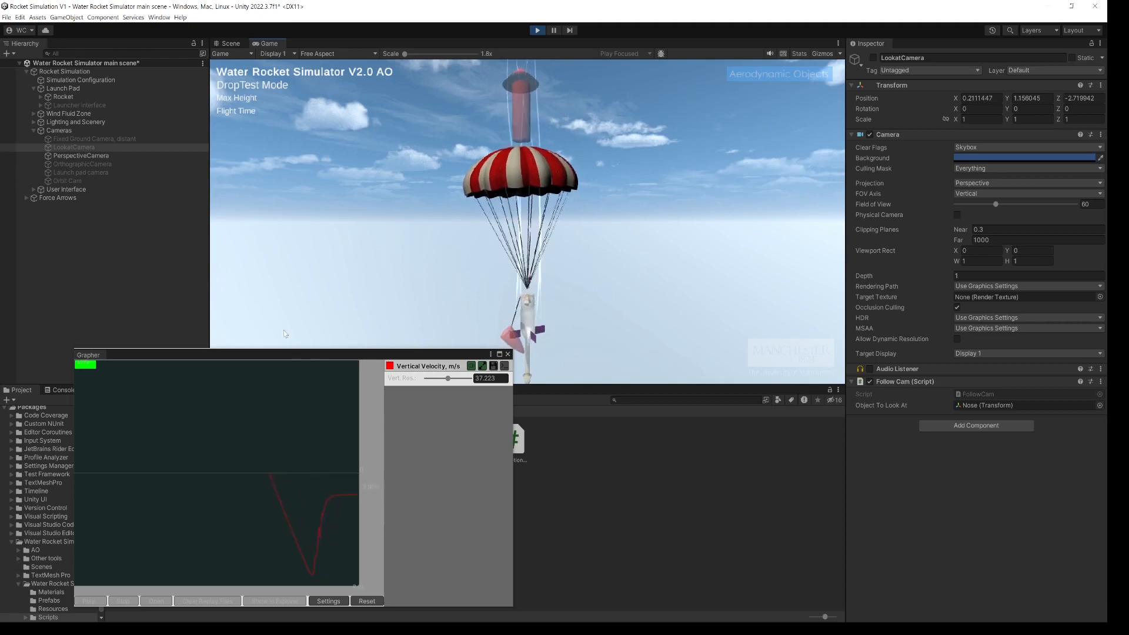
{"action": "left_click_drag", "start_coordinate": [310, 354], "coordinate": [289, 353]}
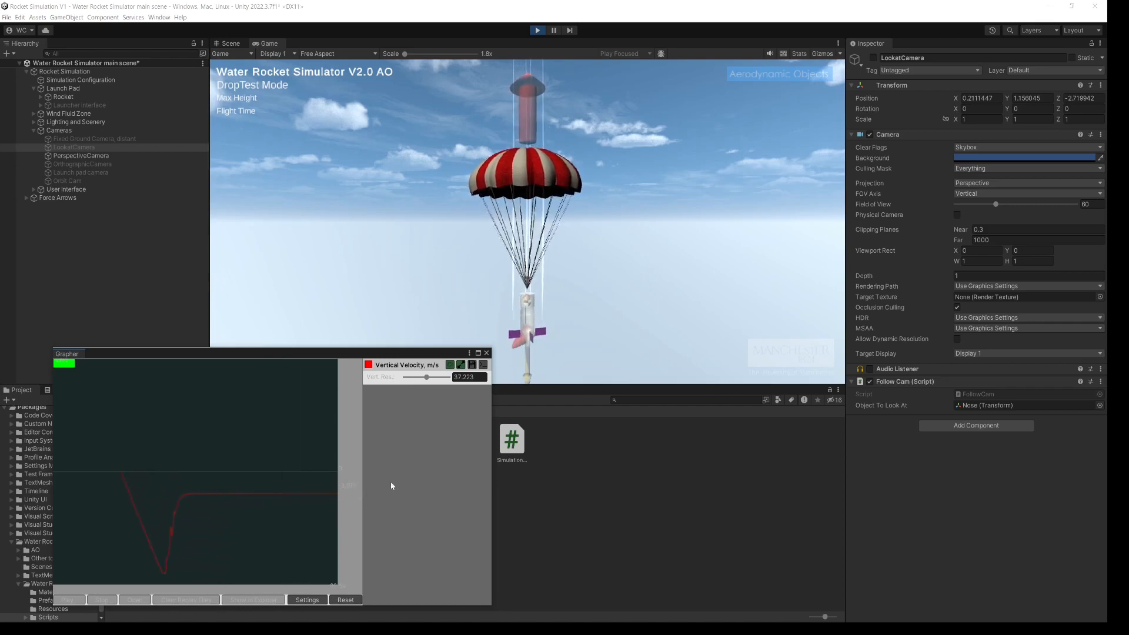
{"action": "left_click", "coordinate": [538, 31]}
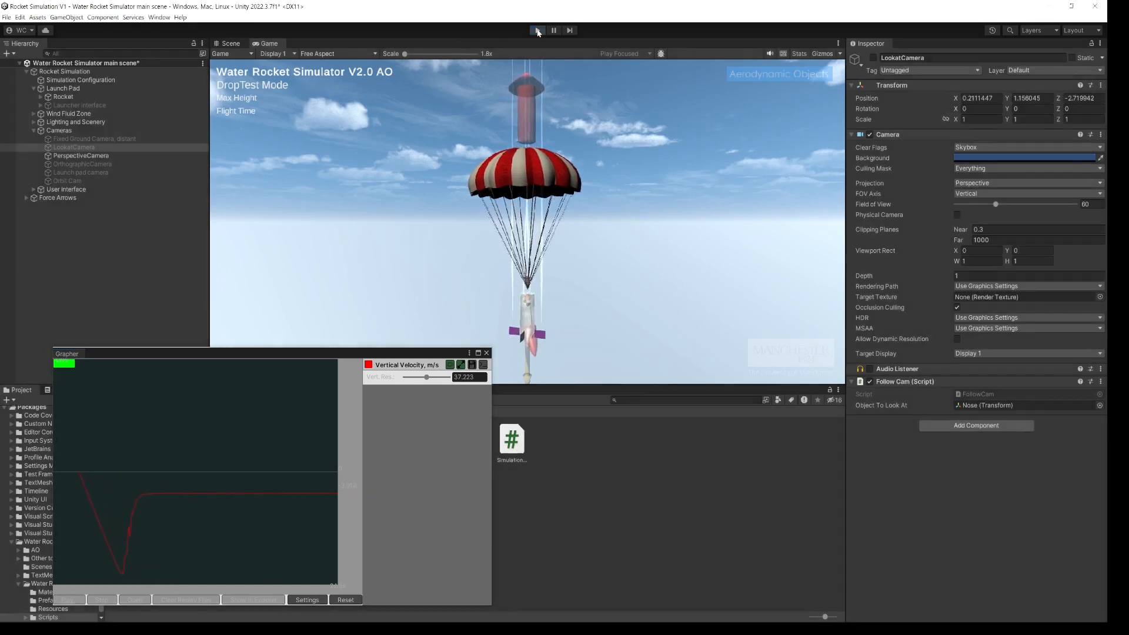
Set the Simulation Configuration's Parachute Diameter to about 0.939, update the configuration, and run the drop test
{"action": "left_click", "coordinate": [75, 80]}
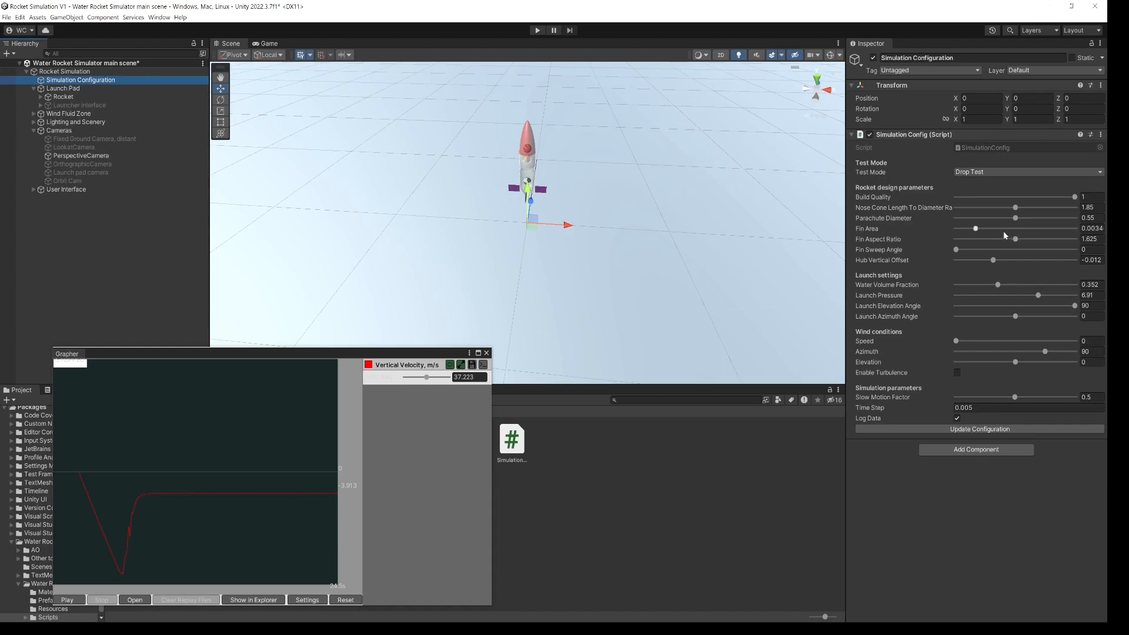
{"action": "left_click_drag", "start_coordinate": [1016, 218], "coordinate": [1057, 218]}
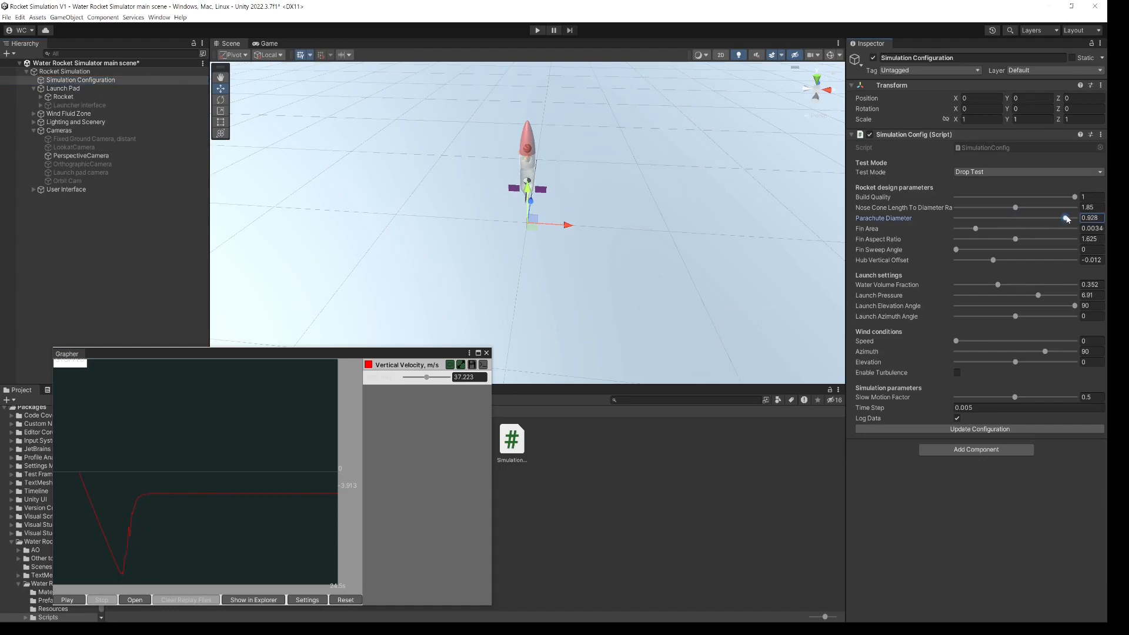
{"action": "left_click", "coordinate": [980, 429]}
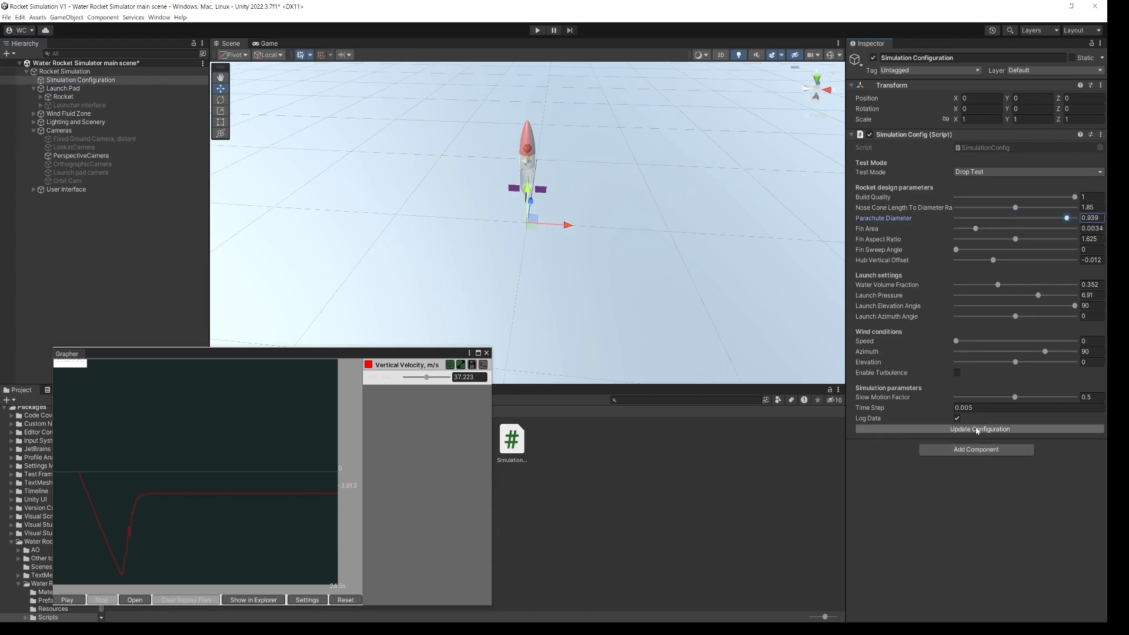
{"action": "left_click", "coordinate": [535, 32]}
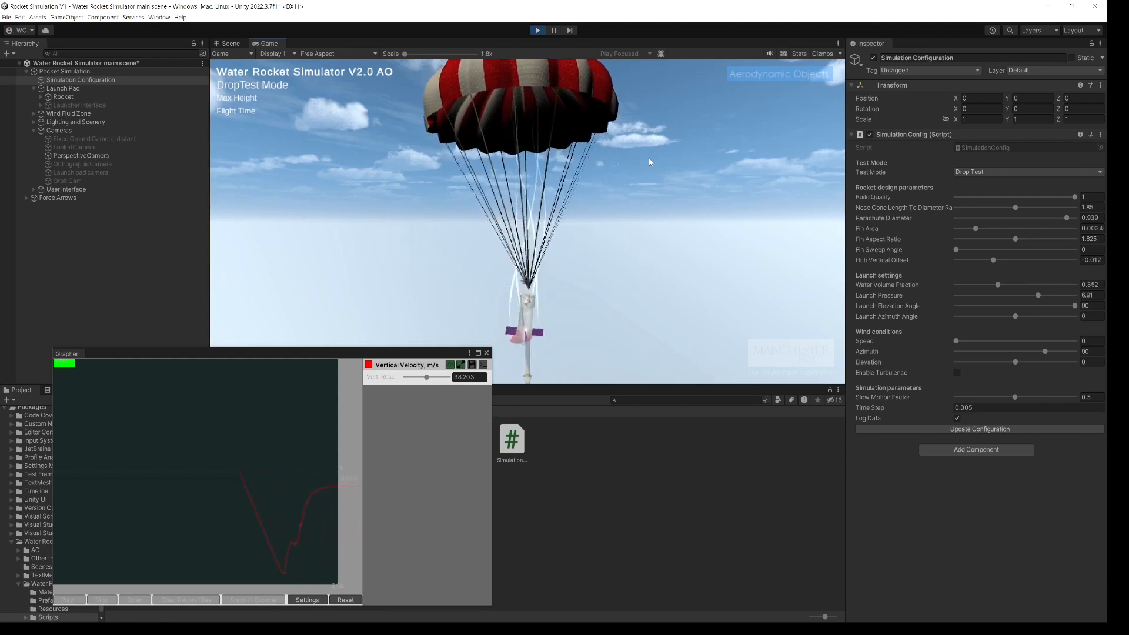
{"action": "mouse_move", "coordinate": [254, 517]}
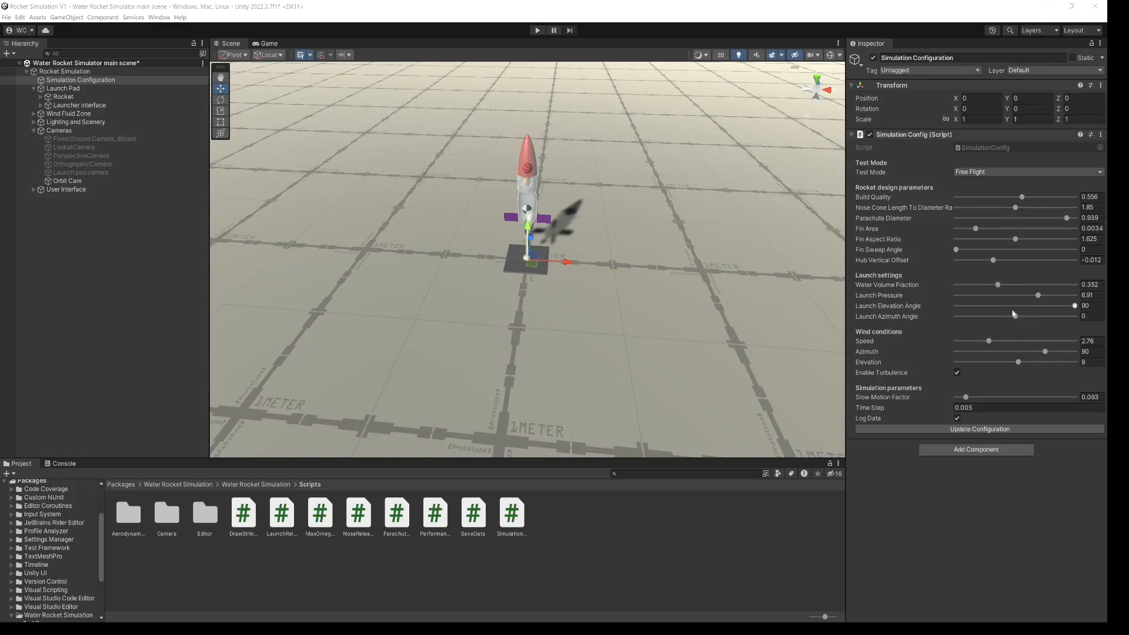
Set Slow Motion Factor to 1, run the Free Flight simulation through the parachute landing, and stop play mode
{"action": "left_click_drag", "start_coordinate": [966, 398], "coordinate": [1015, 399]}
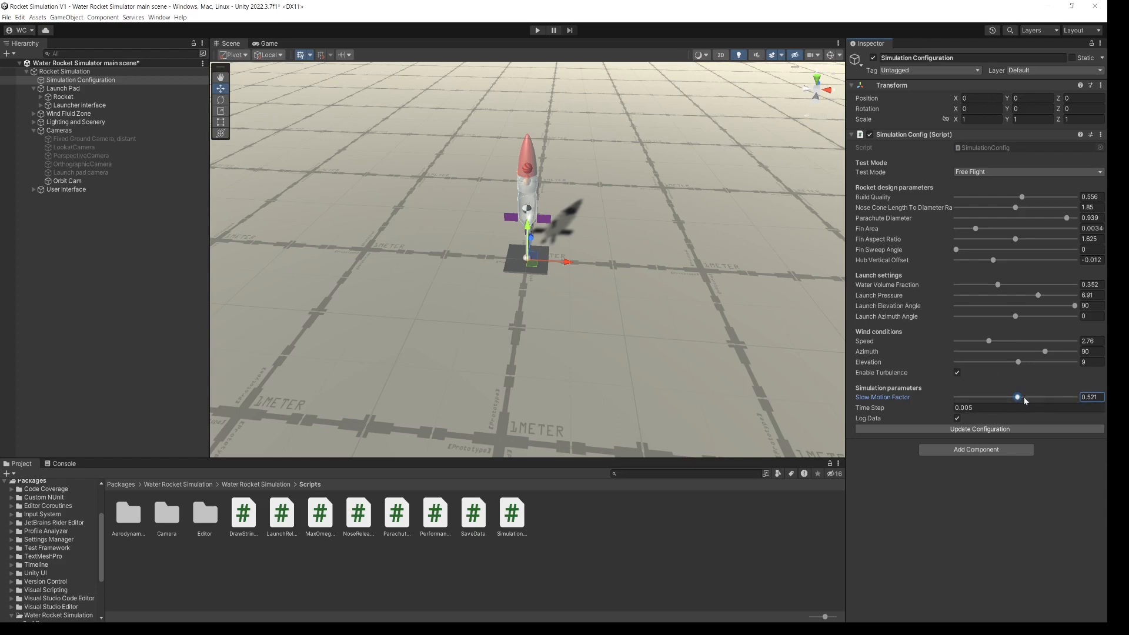
{"action": "left_click_drag", "start_coordinate": [1023, 398], "coordinate": [1081, 398]}
{"action": "left_click", "coordinate": [538, 30]}
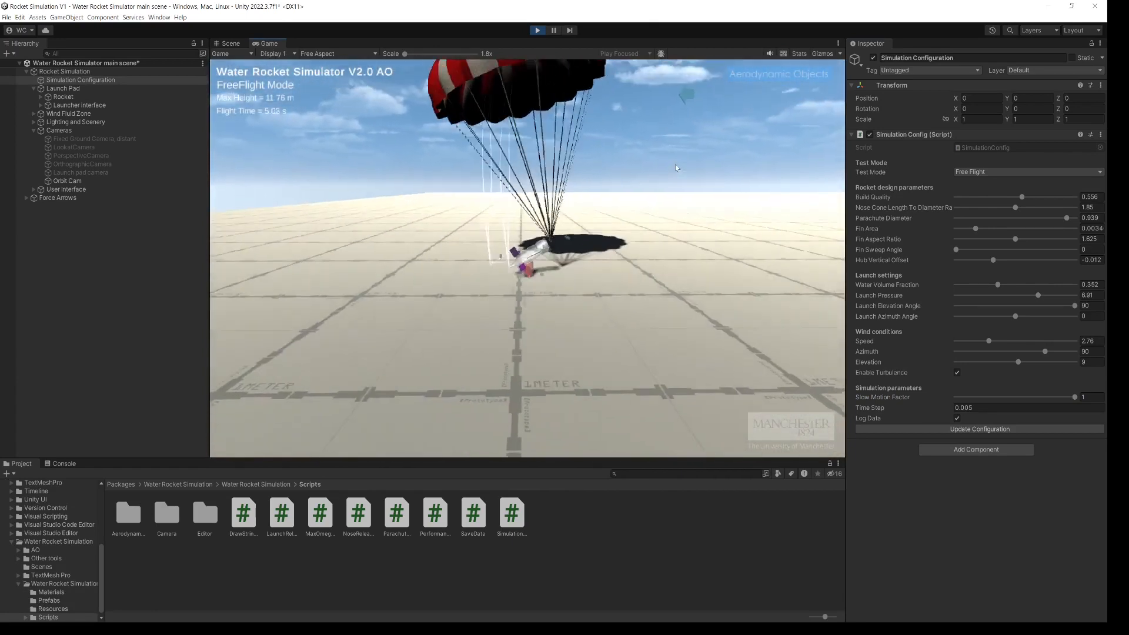
{"action": "left_click", "coordinate": [537, 30]}
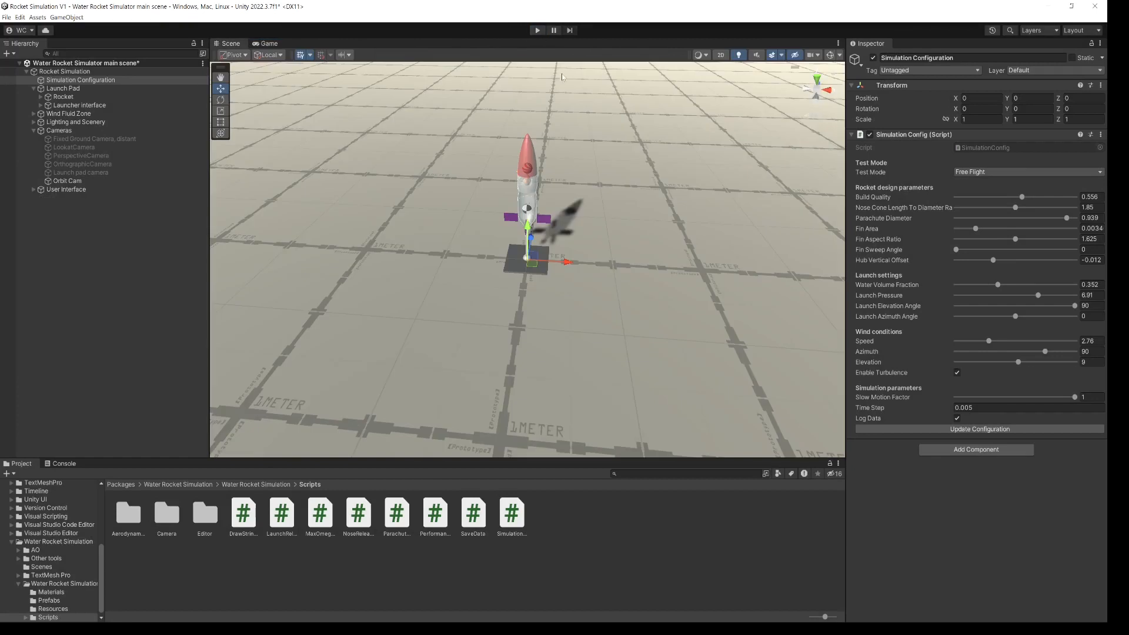
Set Parachute Diameter to about 0.588 and Slow Motion Factor to about 0.106, and update the configuration
{"action": "left_click_drag", "start_coordinate": [1067, 219], "coordinate": [1022, 219]}
{"action": "left_click_drag", "start_coordinate": [1076, 396], "coordinate": [978, 399]}
{"action": "left_click", "coordinate": [995, 430]}
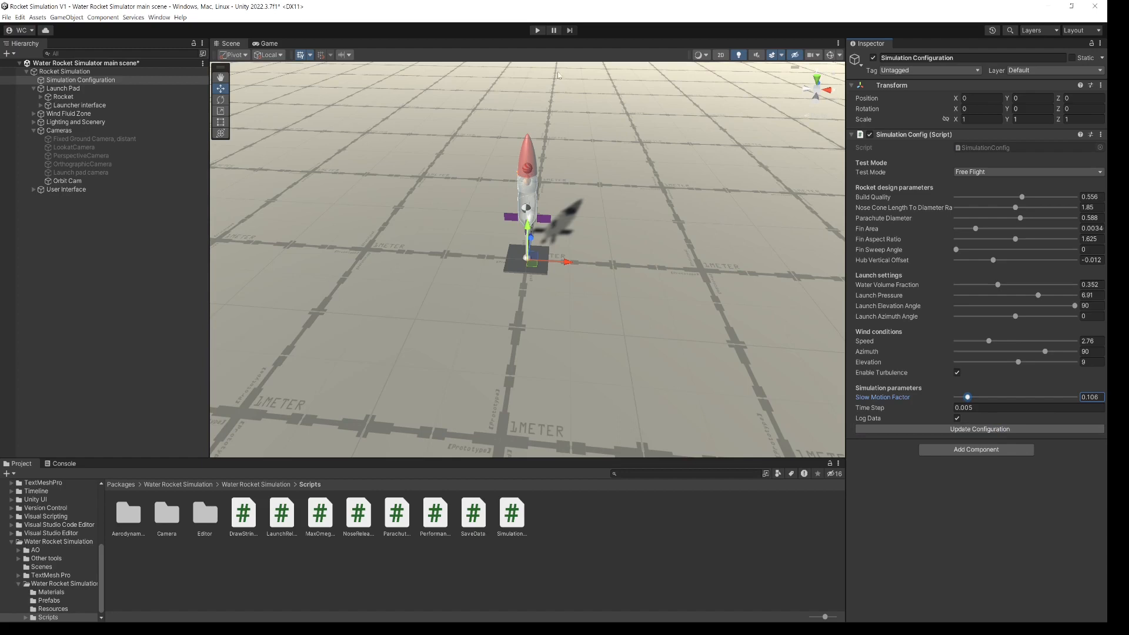
Enter play mode, launch the rocket in free flight, and stop the simulation during the parachute descent
{"action": "left_click", "coordinate": [538, 32]}
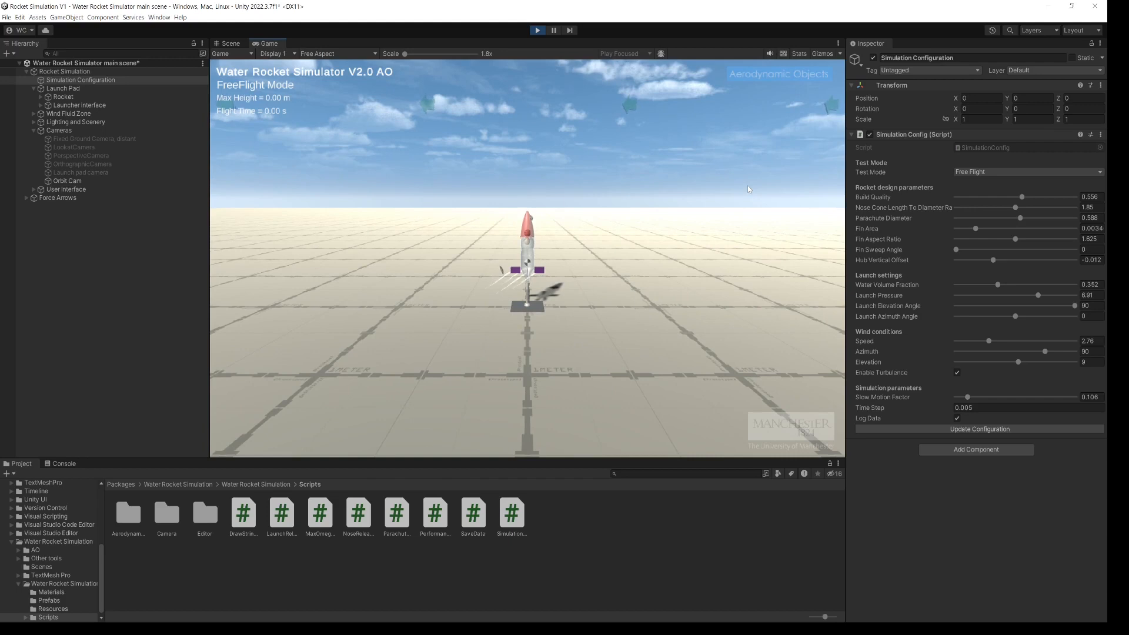
{"action": "key", "text": "space"}
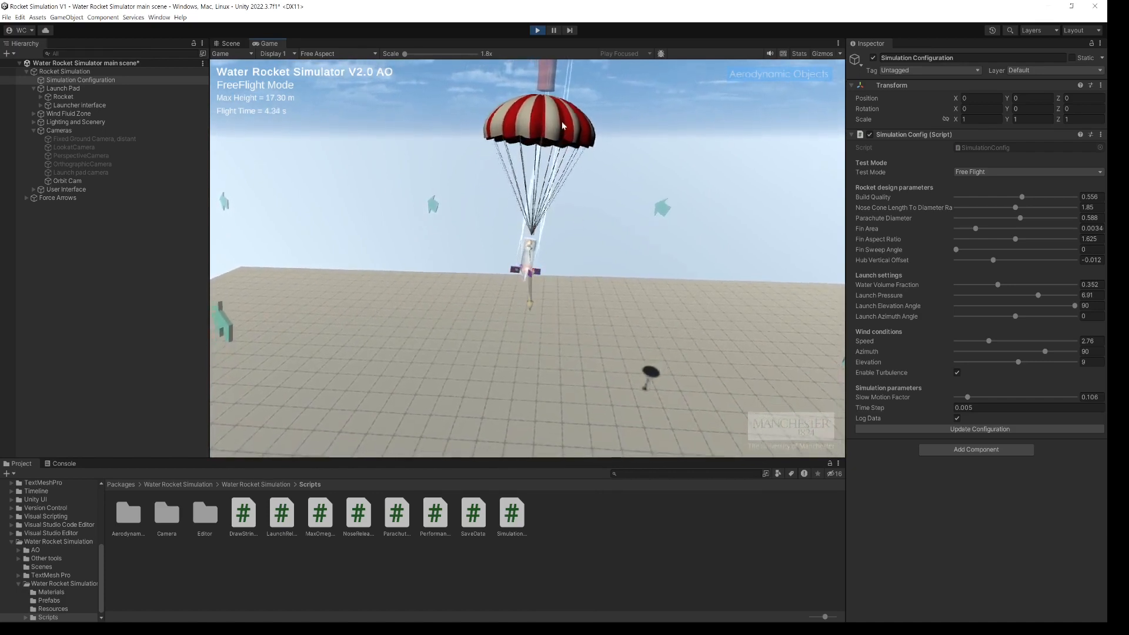
{"action": "left_click", "coordinate": [538, 30]}
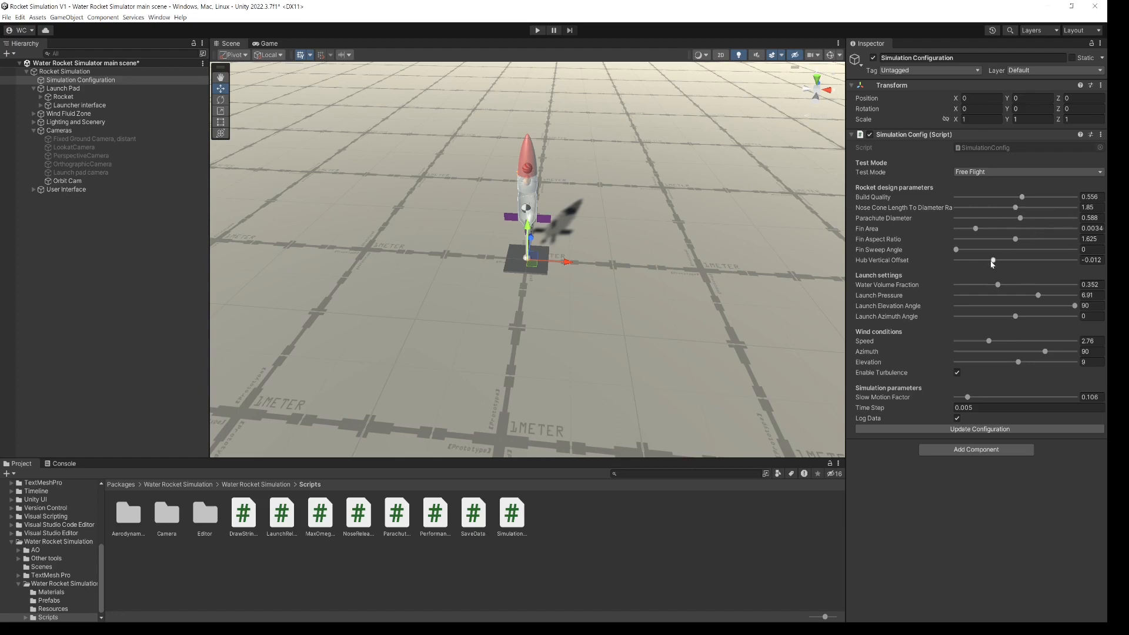
Set Build Quality to 0.747, Parachute Diameter 0.554, Launch Pressure 7.93, Launch Elevation Angle 87.8, wind Speed 4.46 and Slow Motion Factor 0.534
{"action": "left_click_drag", "start_coordinate": [1022, 198], "coordinate": [1044, 200]}
{"action": "mouse_move", "coordinate": [1020, 218]}
{"action": "left_mouse_down"}
{"action": "mouse_move", "coordinate": [959, 219]}
{"action": "mouse_move", "coordinate": [1078, 219]}
{"action": "mouse_move", "coordinate": [1019, 220]}
{"action": "left_mouse_up"}
{"action": "mouse_move", "coordinate": [1038, 295]}
{"action": "left_mouse_down"}
{"action": "mouse_move", "coordinate": [1012, 295]}
{"action": "mouse_move", "coordinate": [1077, 297]}
{"action": "mouse_move", "coordinate": [1050, 296]}
{"action": "left_mouse_up"}
{"action": "left_click_drag", "start_coordinate": [1074, 306], "coordinate": [1070, 308]}
{"action": "mouse_move", "coordinate": [990, 341]}
{"action": "left_mouse_down"}
{"action": "mouse_move", "coordinate": [1064, 343]}
{"action": "mouse_move", "coordinate": [957, 341]}
{"action": "mouse_move", "coordinate": [1008, 341]}
{"action": "left_mouse_up"}
{"action": "left_click_drag", "start_coordinate": [967, 397], "coordinate": [1020, 399]}
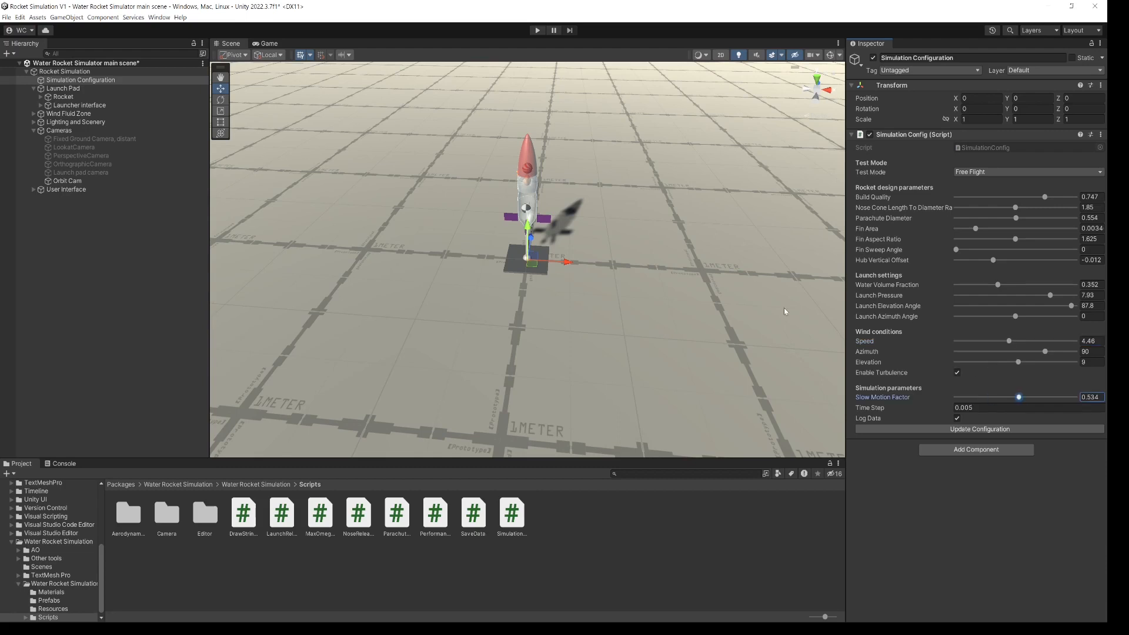